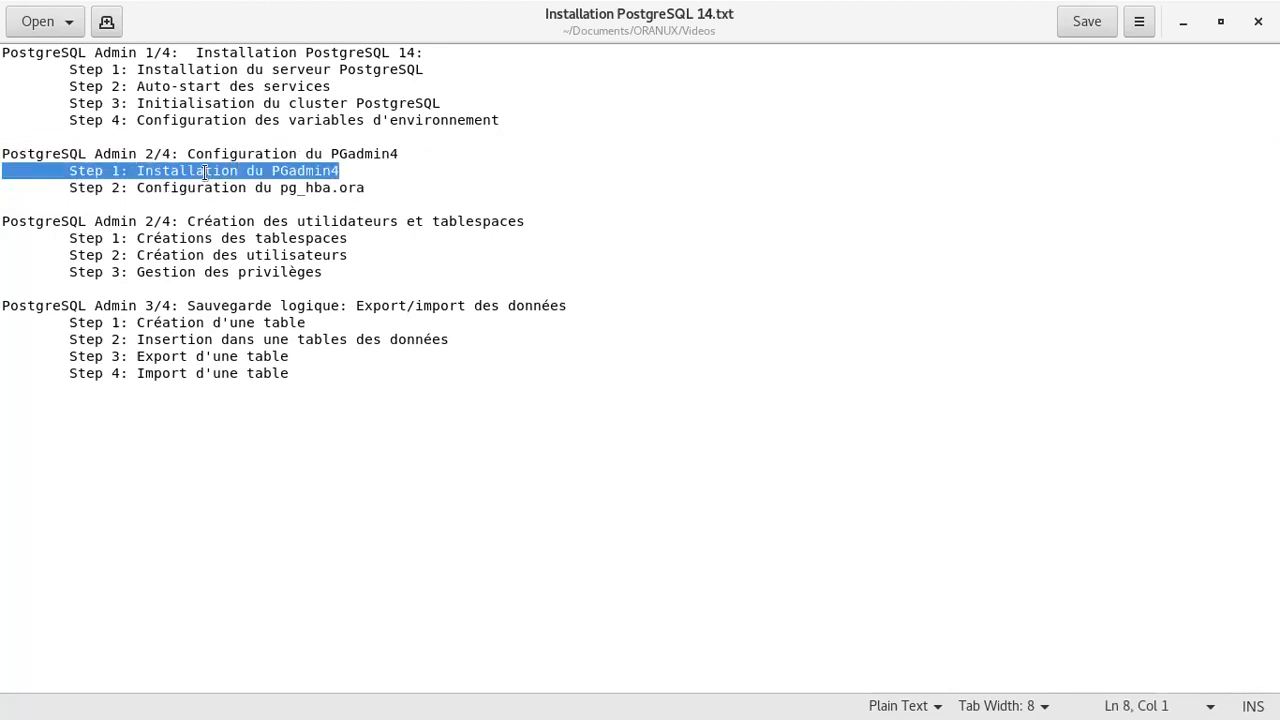
Correct 'pg_hba.ora' to 'pg_hba.conf' in outline step 2, save, and restore gedit to a smaller window
{"action": "double_click", "coordinate": [230, 190]}
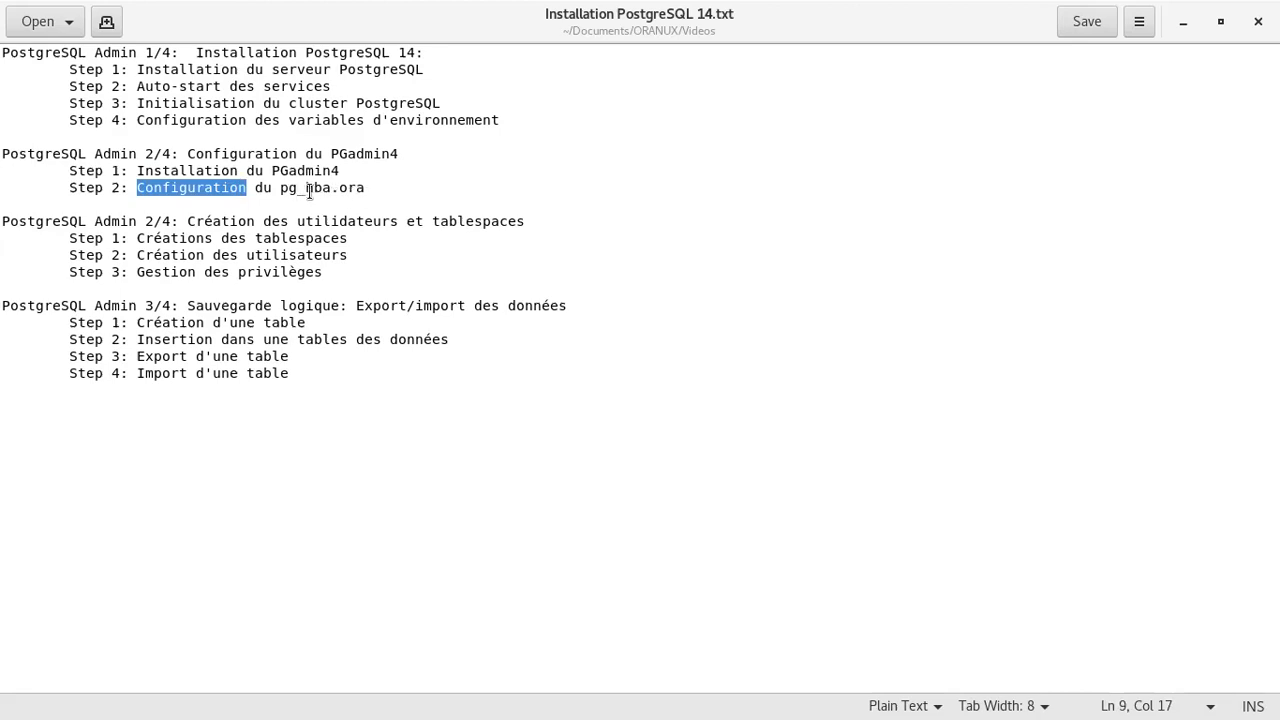
{"action": "double_click", "coordinate": [352, 191]}
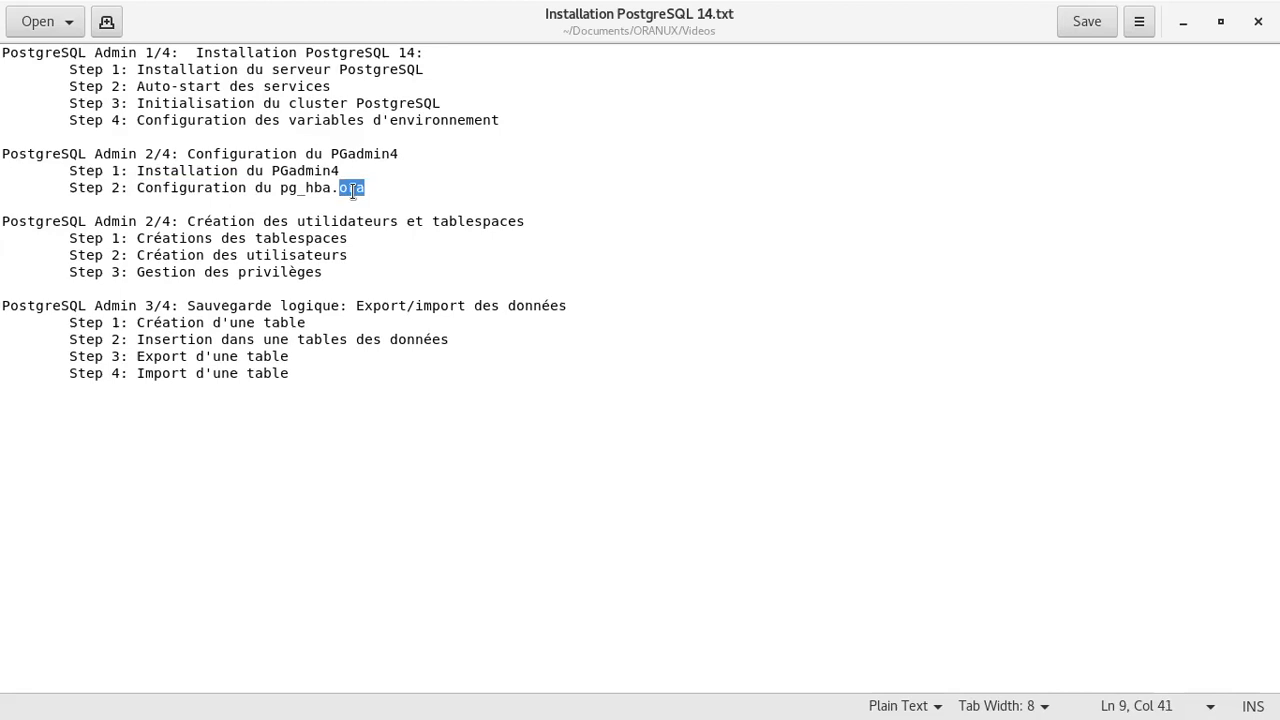
{"action": "type", "text": "conf"}
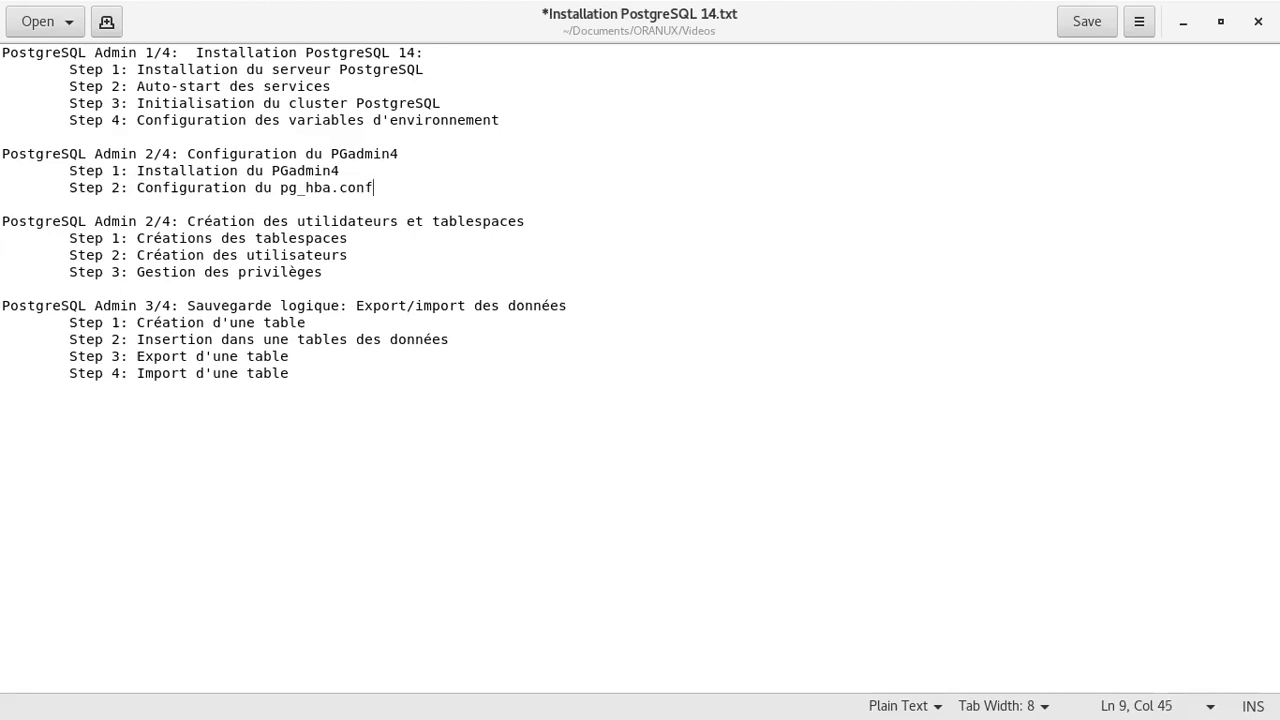
{"action": "left_click", "coordinate": [1082, 22]}
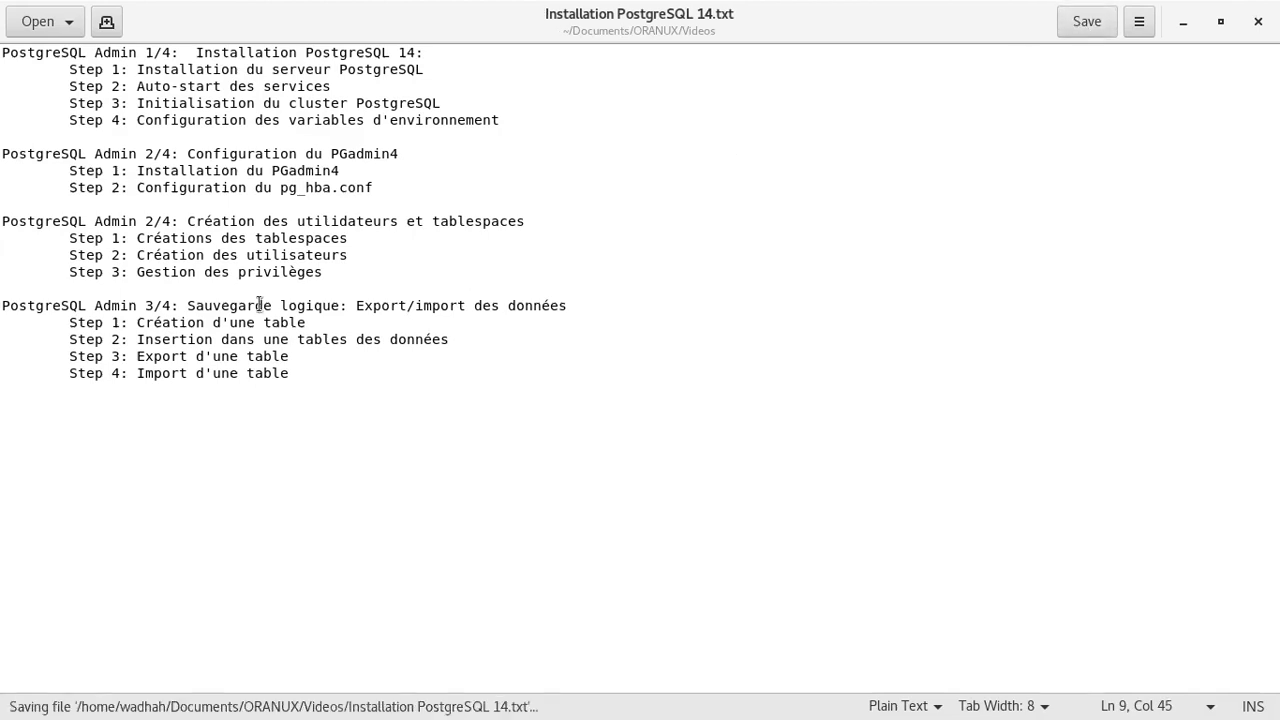
{"action": "double_click", "coordinate": [308, 170]}
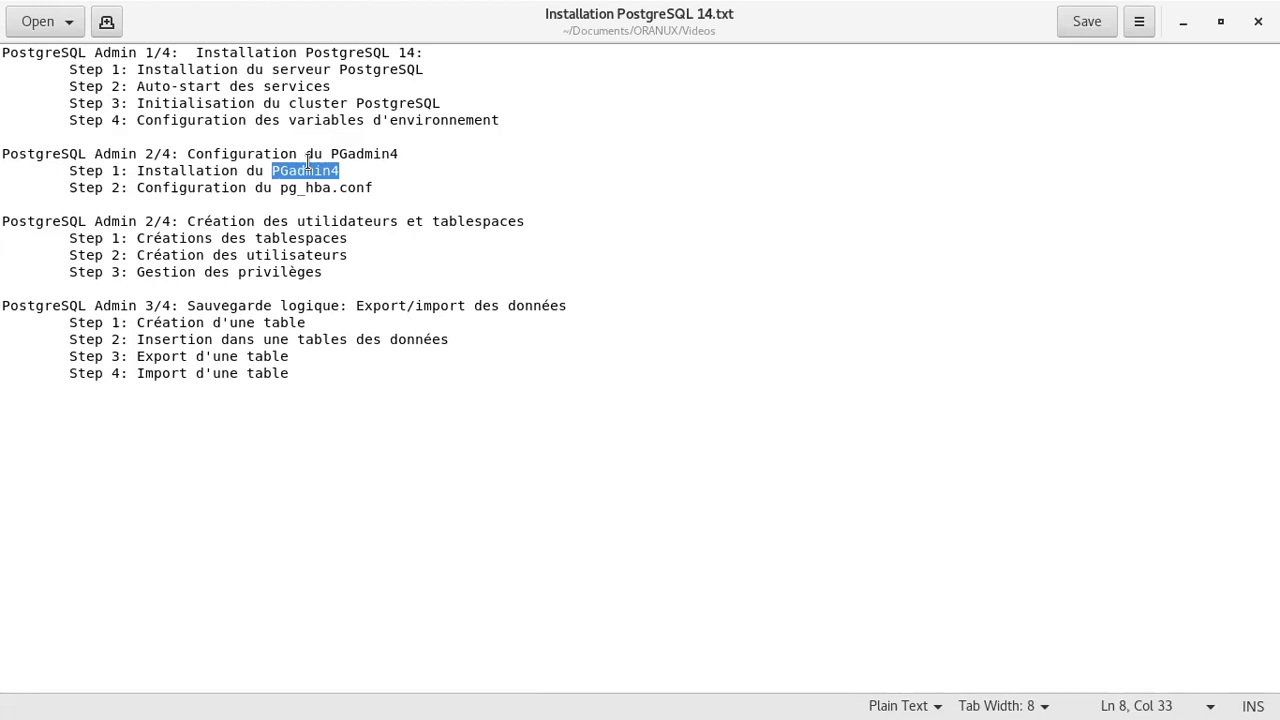
{"action": "double_click", "coordinate": [386, 26]}
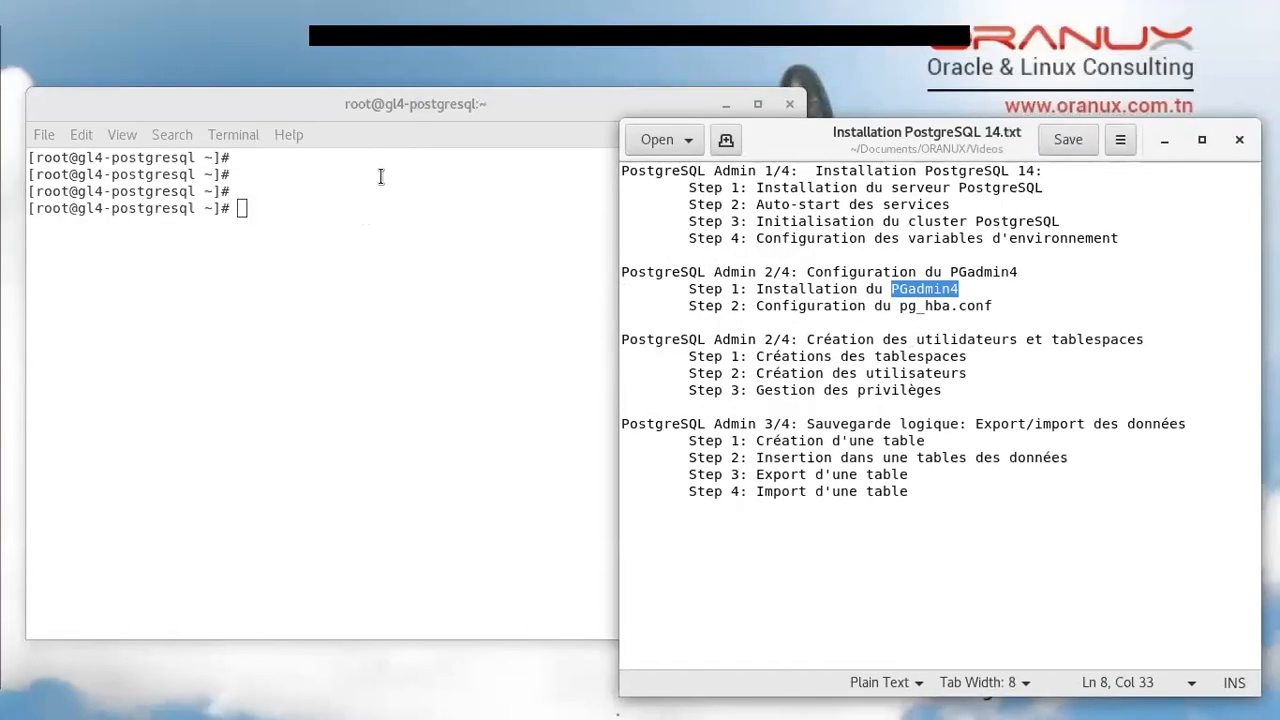
Bring the terminal forward and run 'yum search pgadmin'
{"action": "mouse_move", "coordinate": [417, 117]}
{"action": "left_mouse_down"}
{"action": "mouse_move", "coordinate": [391, 122]}
{"action": "mouse_move", "coordinate": [425, 125]}
{"action": "left_mouse_up"}
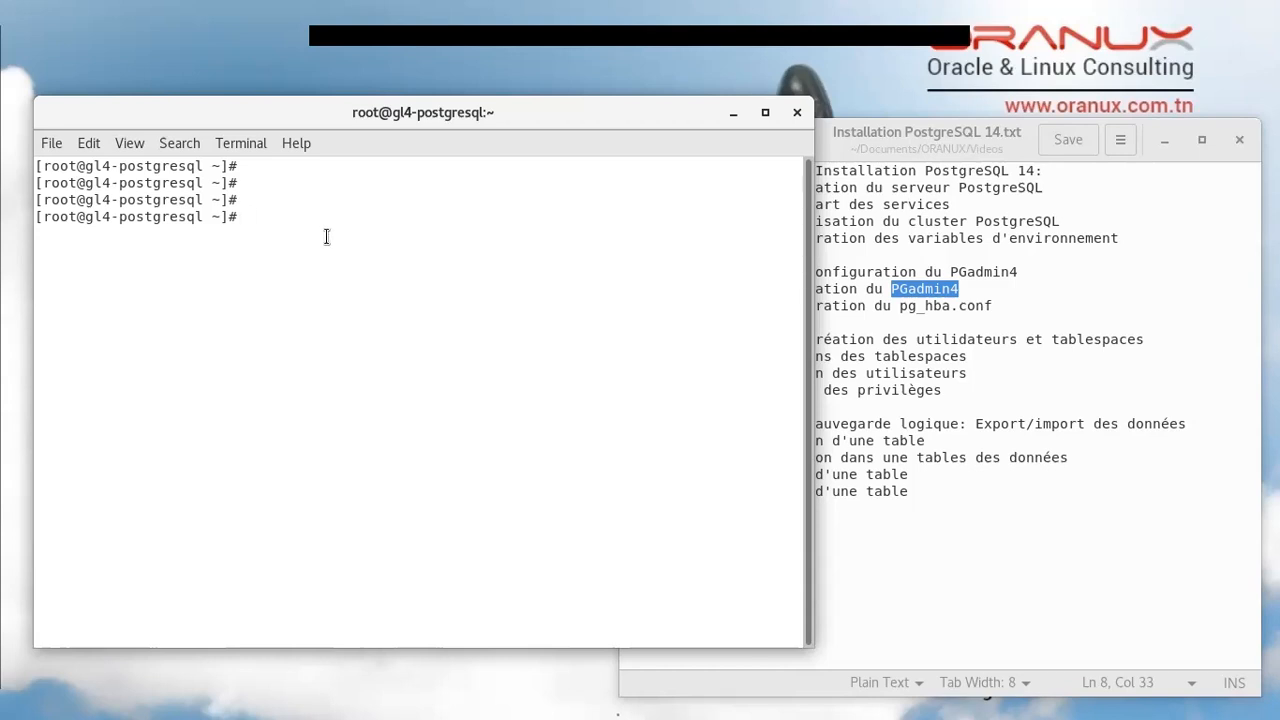
{"action": "type", "text": "yum search pgadmin"}
{"action": "key", "text": "Return"}
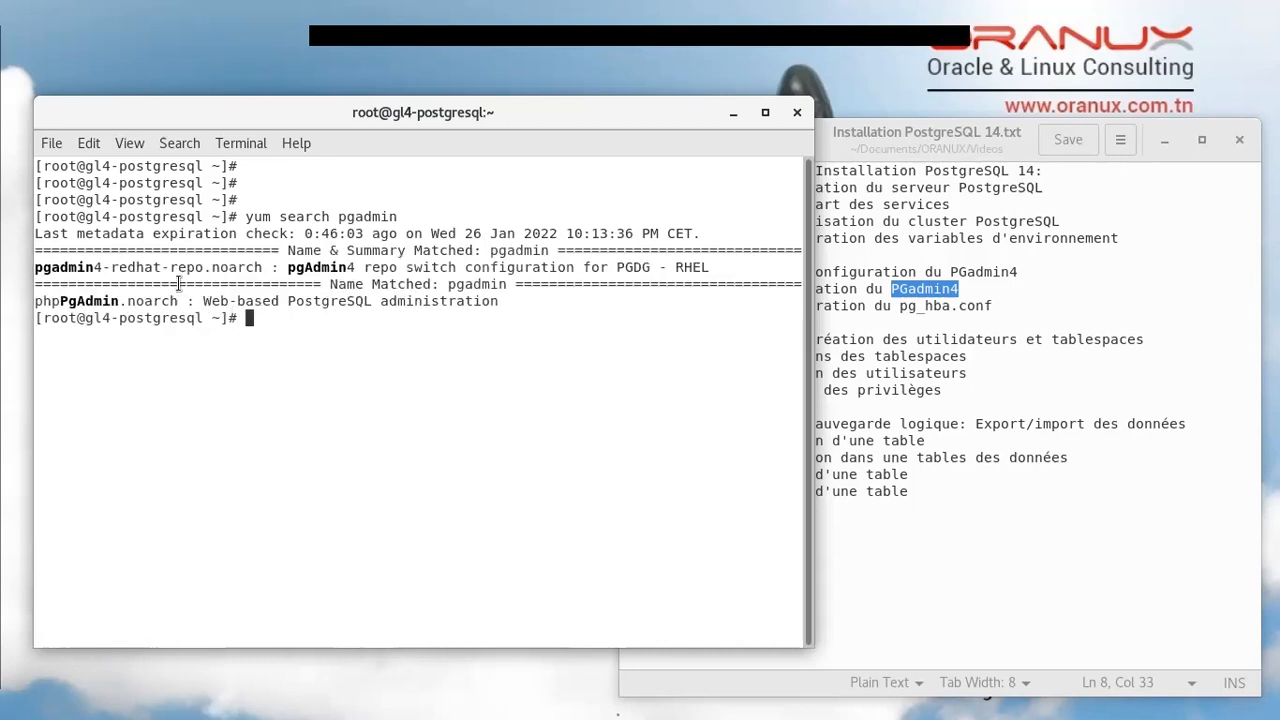
Start 'yum install -y' at the prompt and copy the pgadmin4-redhat-repo.noarch package name
{"action": "double_click", "coordinate": [168, 267]}
{"action": "type", "text": "yum install -y"}
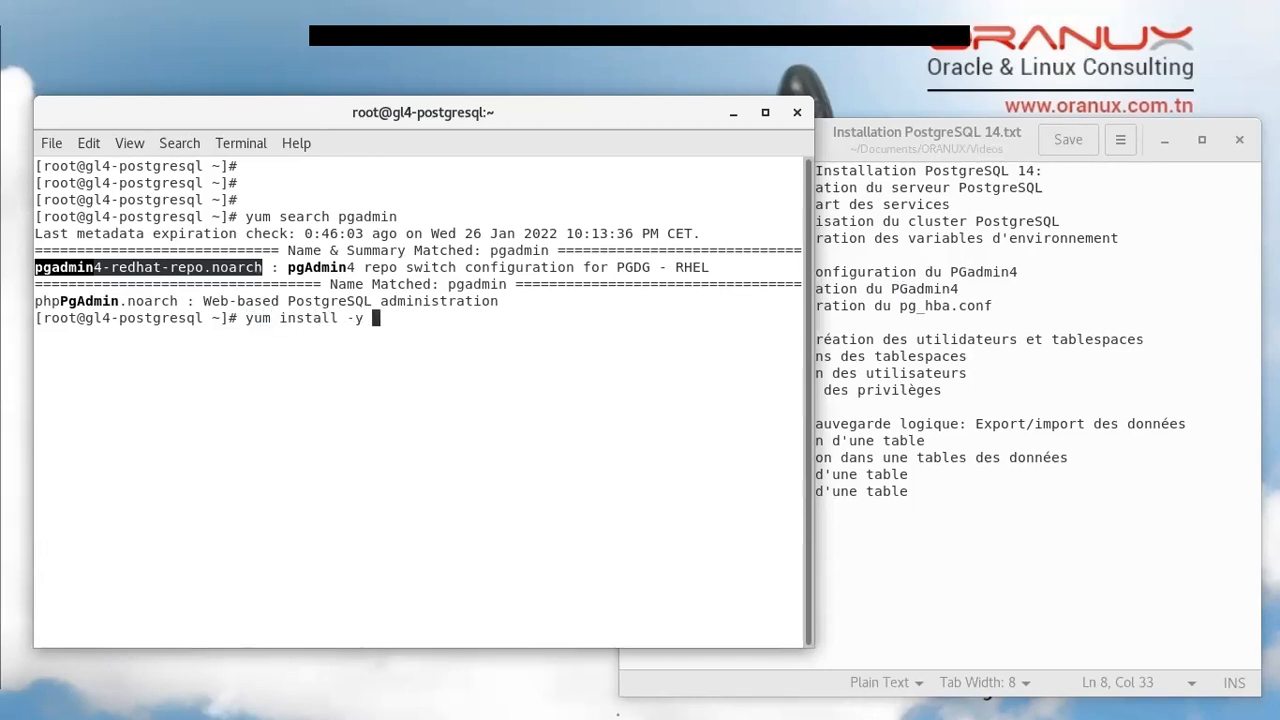
{"action": "right_click", "coordinate": [199, 266]}
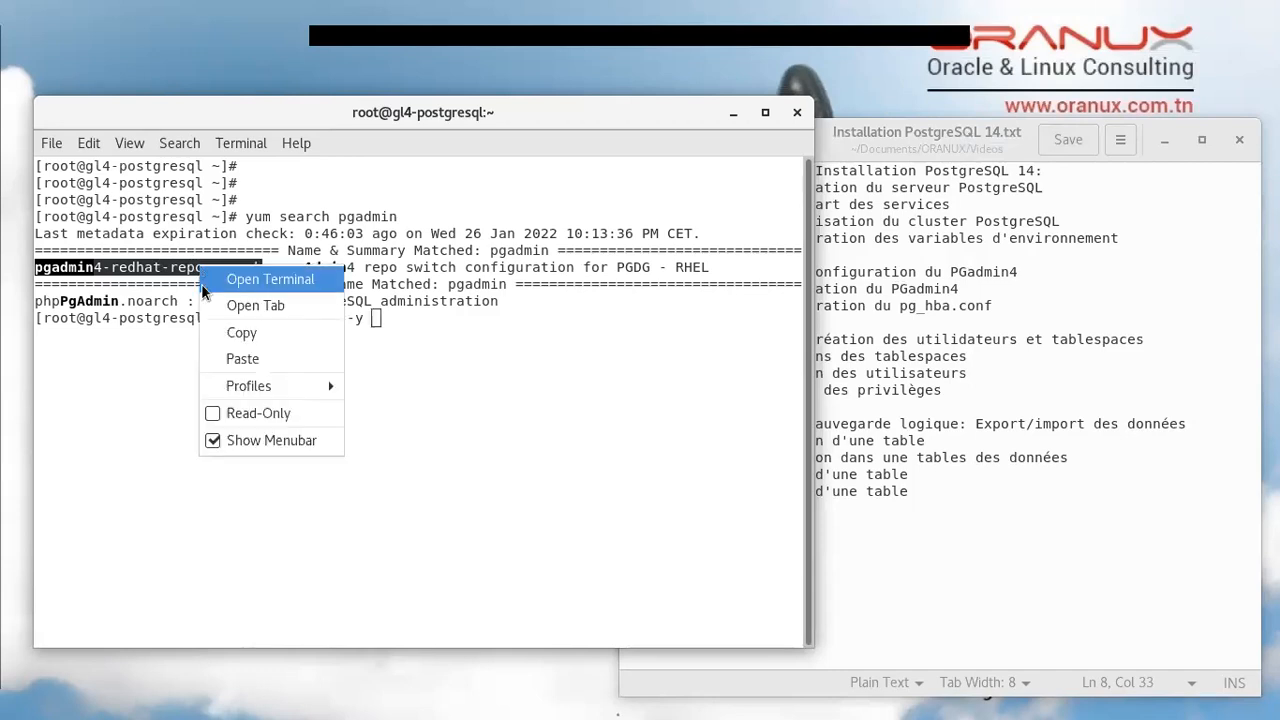
{"action": "left_click", "coordinate": [219, 333]}
{"action": "right_click", "coordinate": [484, 418]}
Paste the package name and run the pgadmin4-redhat-repo install
{"action": "left_click", "coordinate": [540, 516]}
{"action": "key", "text": "Return"}
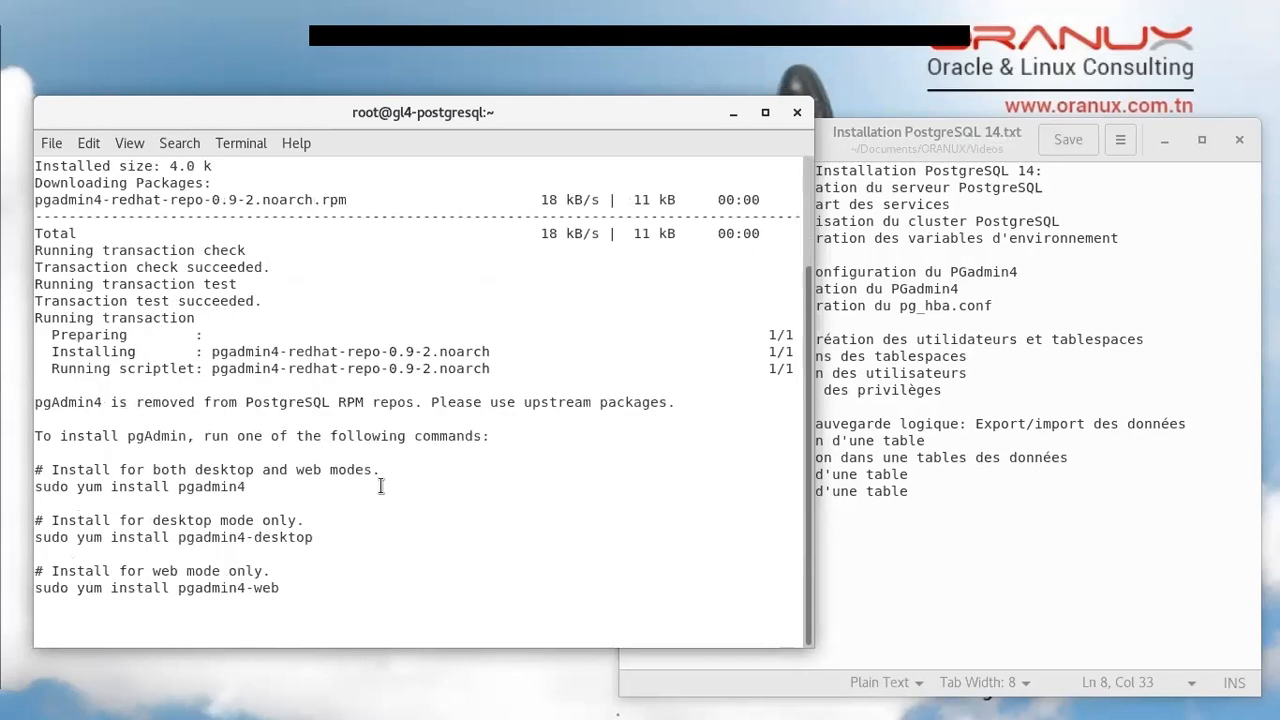
{"action": "key", "text": "Return"}
{"action": "key", "text": "Return"}
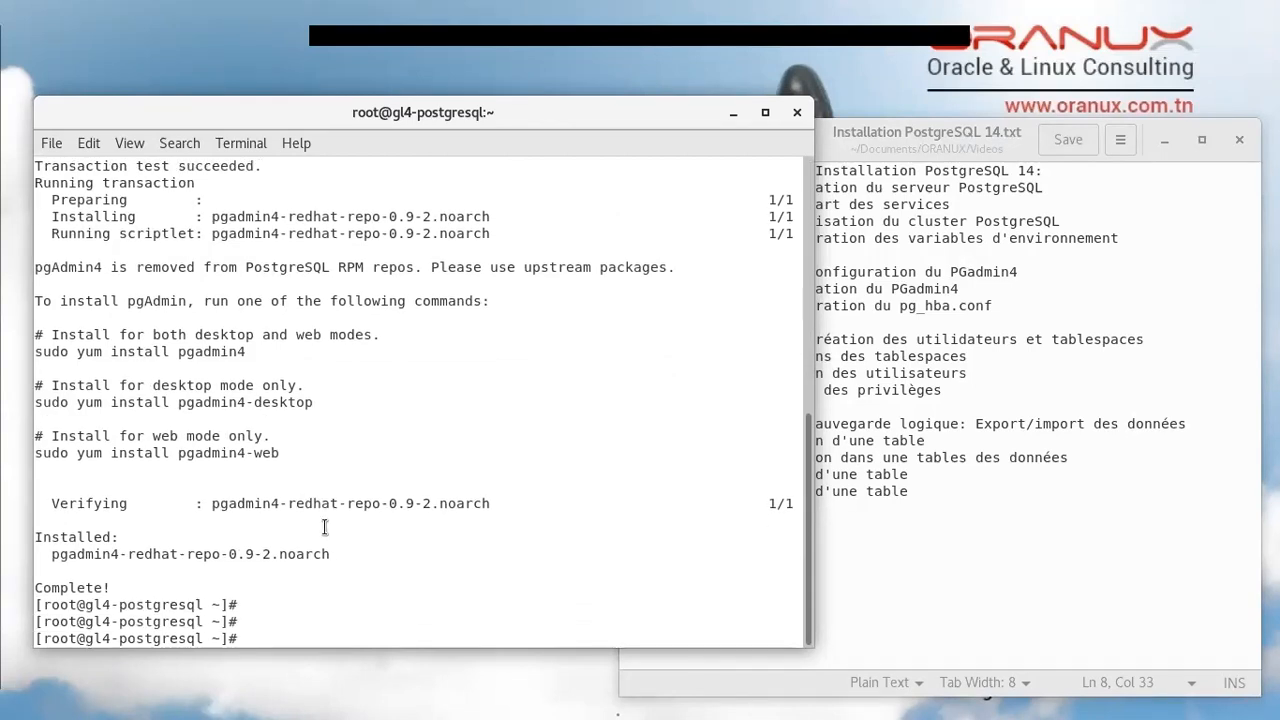
Copy 'yum install pgadmin4-desktop' from the install output and paste it at the prompt
{"action": "triple_click", "coordinate": [108, 300]}
{"action": "left_click_drag", "start_coordinate": [108, 300], "coordinate": [186, 452]}
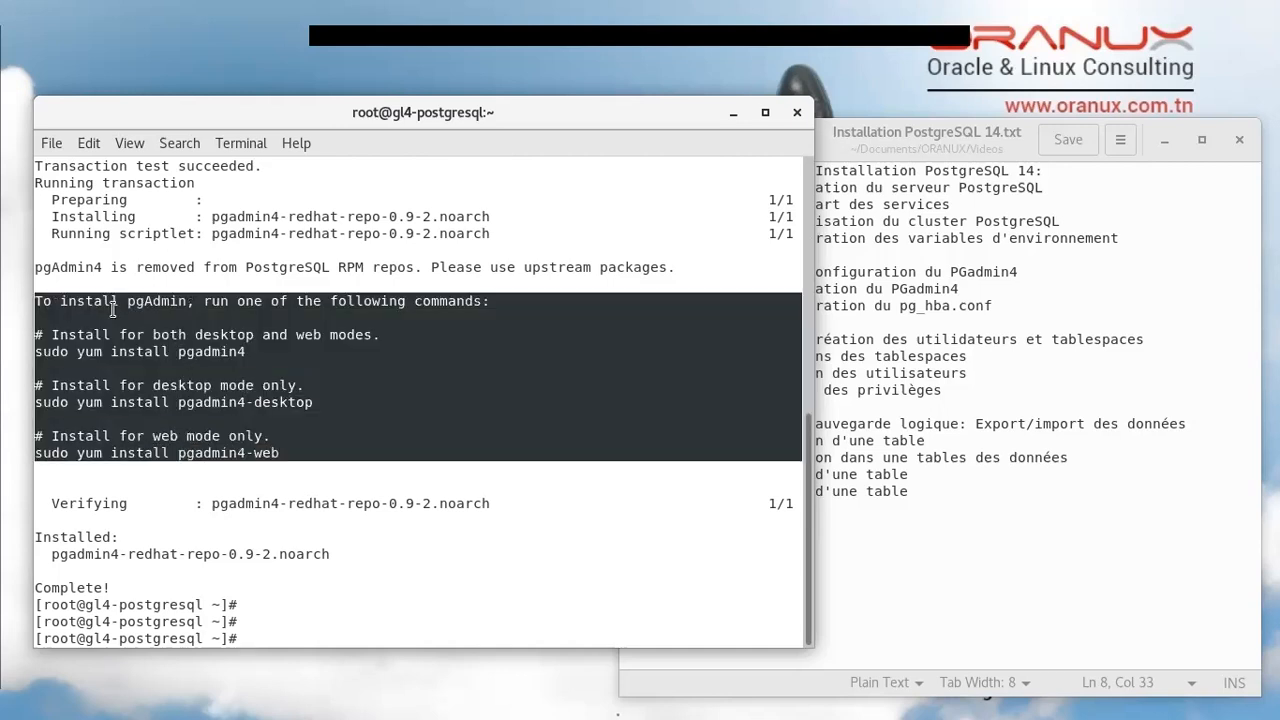
{"action": "triple_click", "coordinate": [158, 317]}
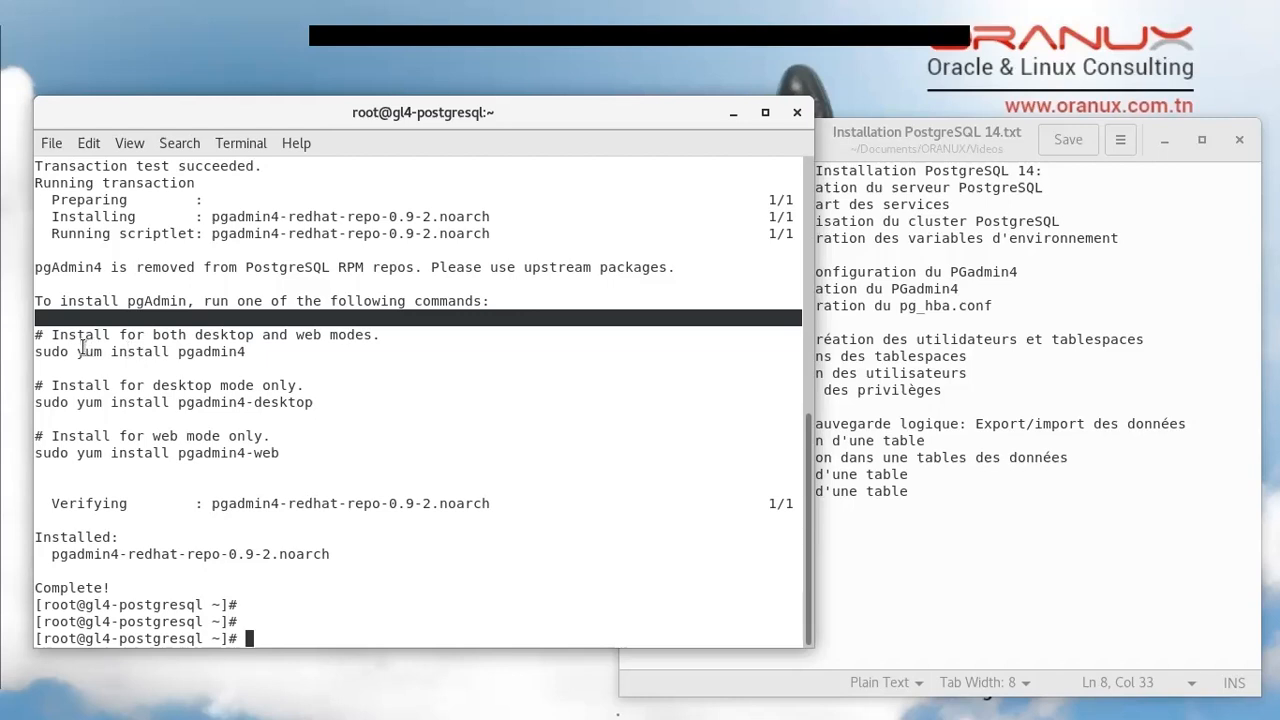
{"action": "left_click_drag", "start_coordinate": [78, 351], "coordinate": [246, 352]}
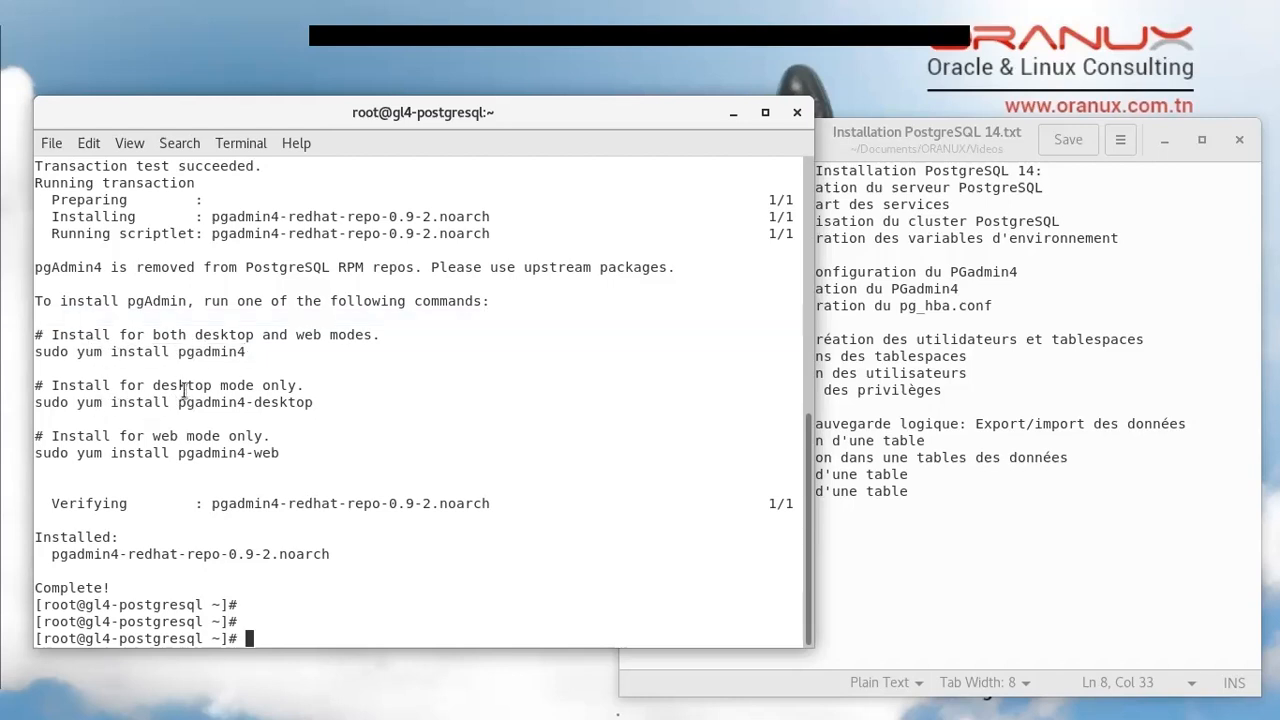
{"action": "double_click", "coordinate": [186, 388]}
{"action": "left_click_drag", "start_coordinate": [203, 392], "coordinate": [262, 388]}
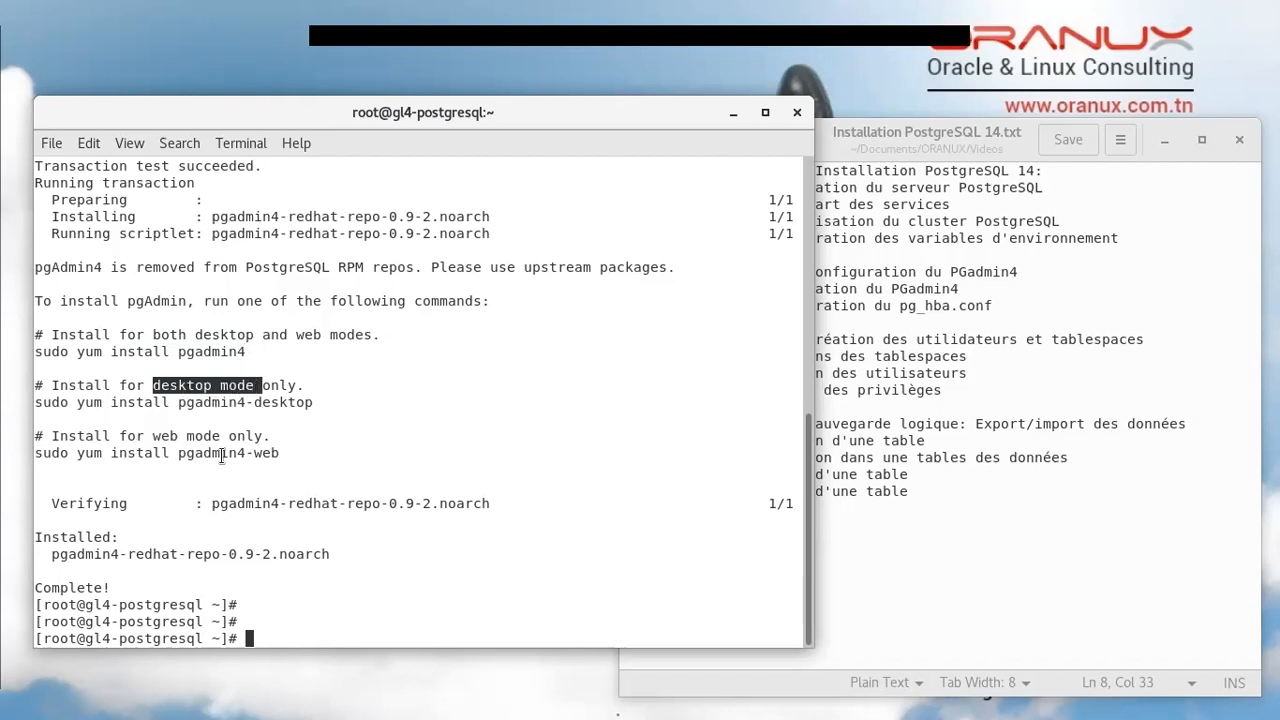
{"action": "double_click", "coordinate": [88, 403]}
{"action": "left_click_drag", "start_coordinate": [88, 403], "coordinate": [258, 402]}
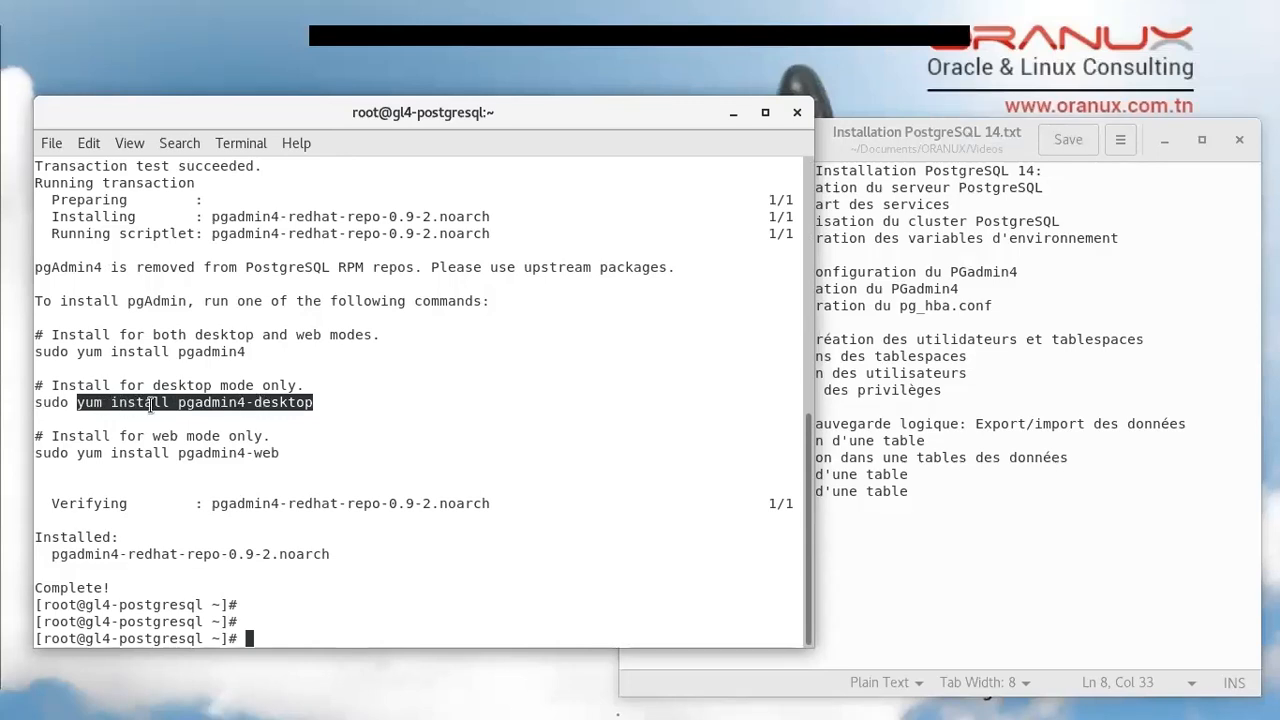
{"action": "right_click", "coordinate": [240, 405]}
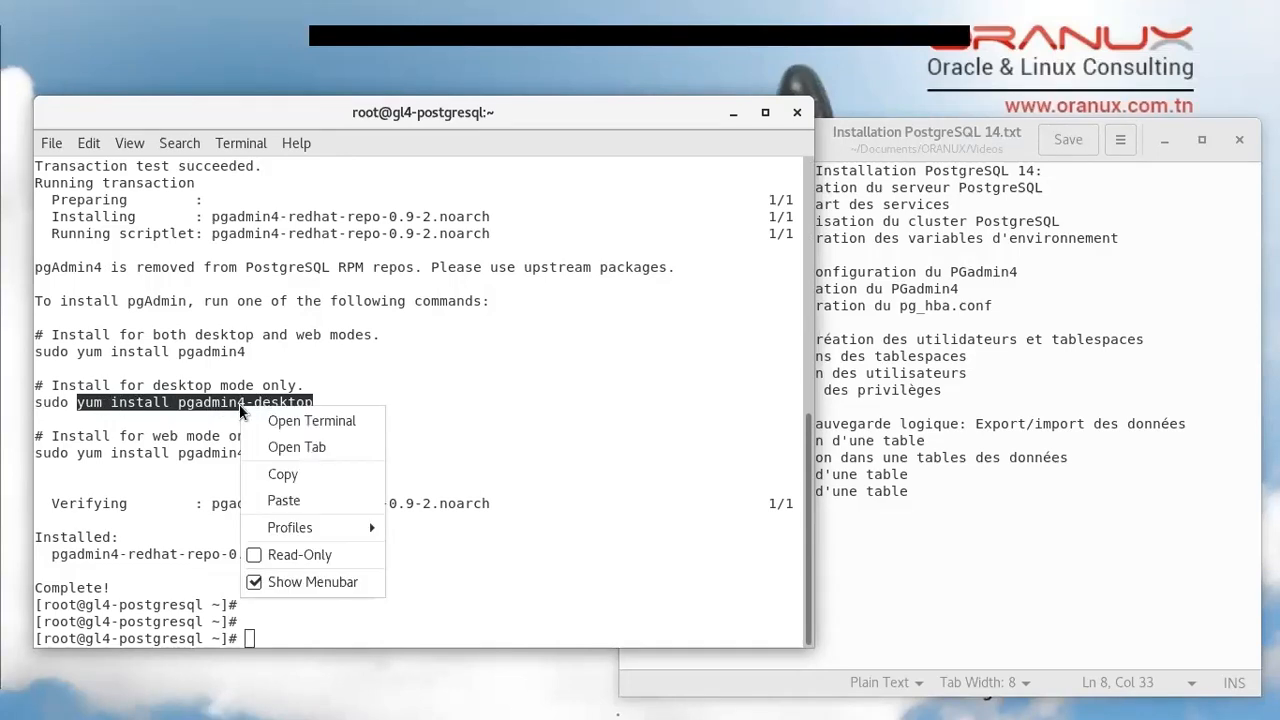
{"action": "left_click", "coordinate": [276, 477]}
{"action": "right_click", "coordinate": [361, 607]}
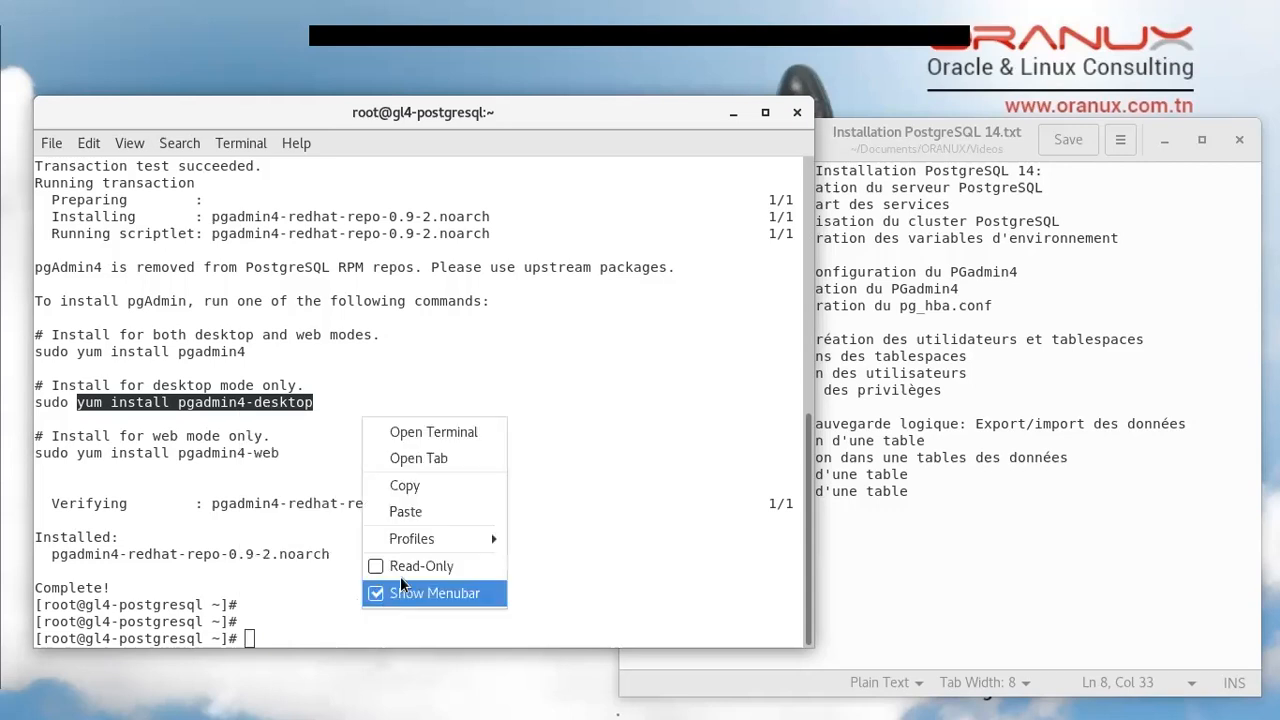
{"action": "left_click", "coordinate": [406, 512]}
Run the pgadmin4-desktop install and answer y to download its 3 packages
{"action": "key", "text": "Return"}
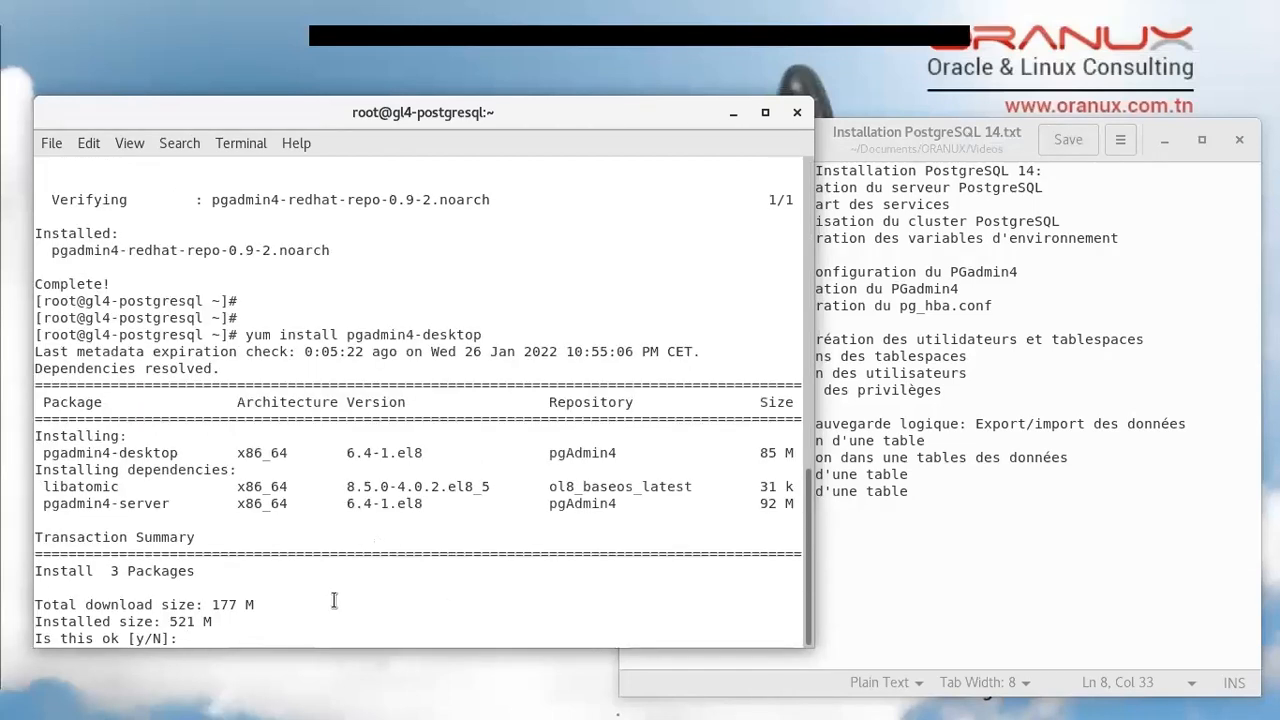
{"action": "type", "text": "y"}
{"action": "key", "text": "Return"}
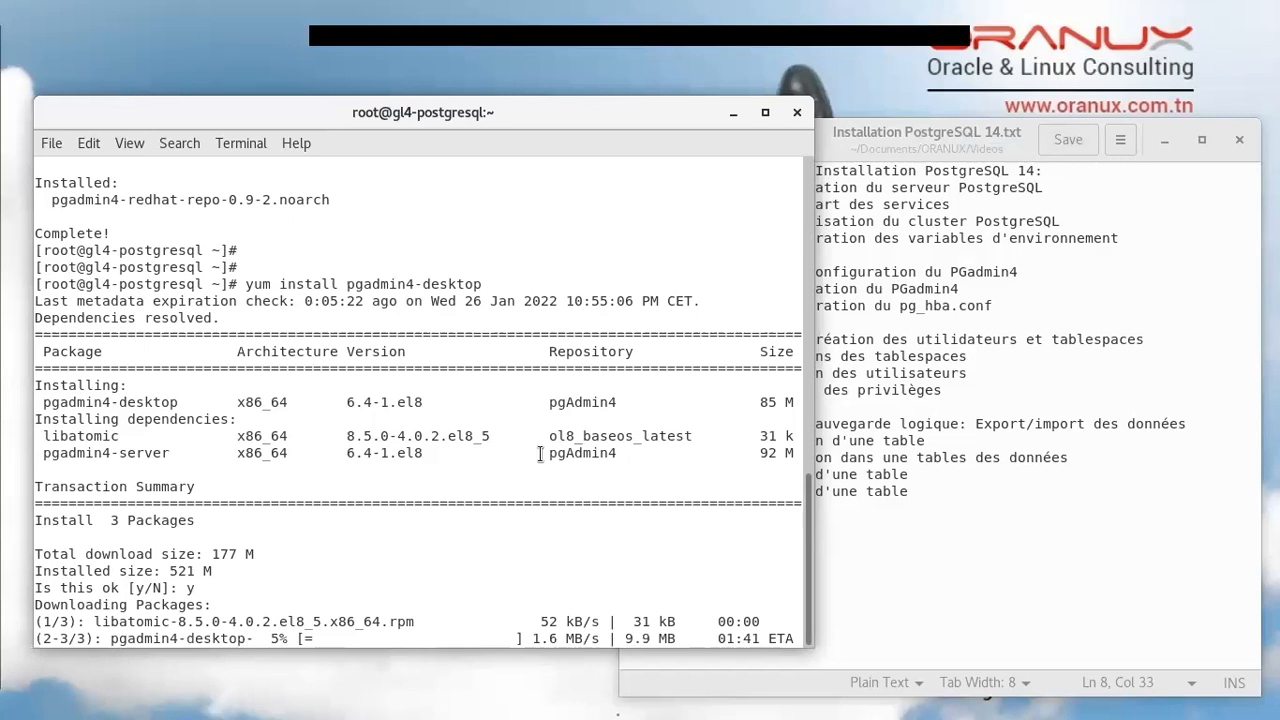
{"action": "double_click", "coordinate": [767, 402]}
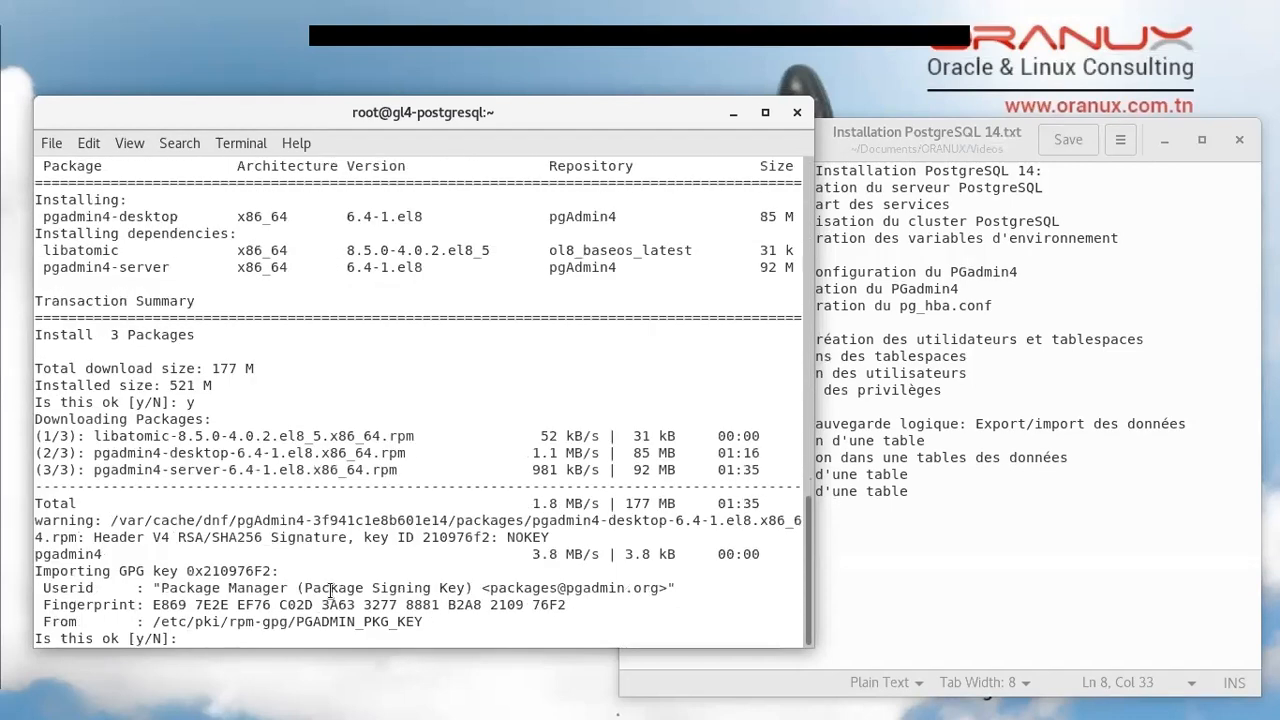
Accept the pgAdmin GPG key import and let the install complete
{"action": "type", "text": "y"}
{"action": "key", "text": "Return"}
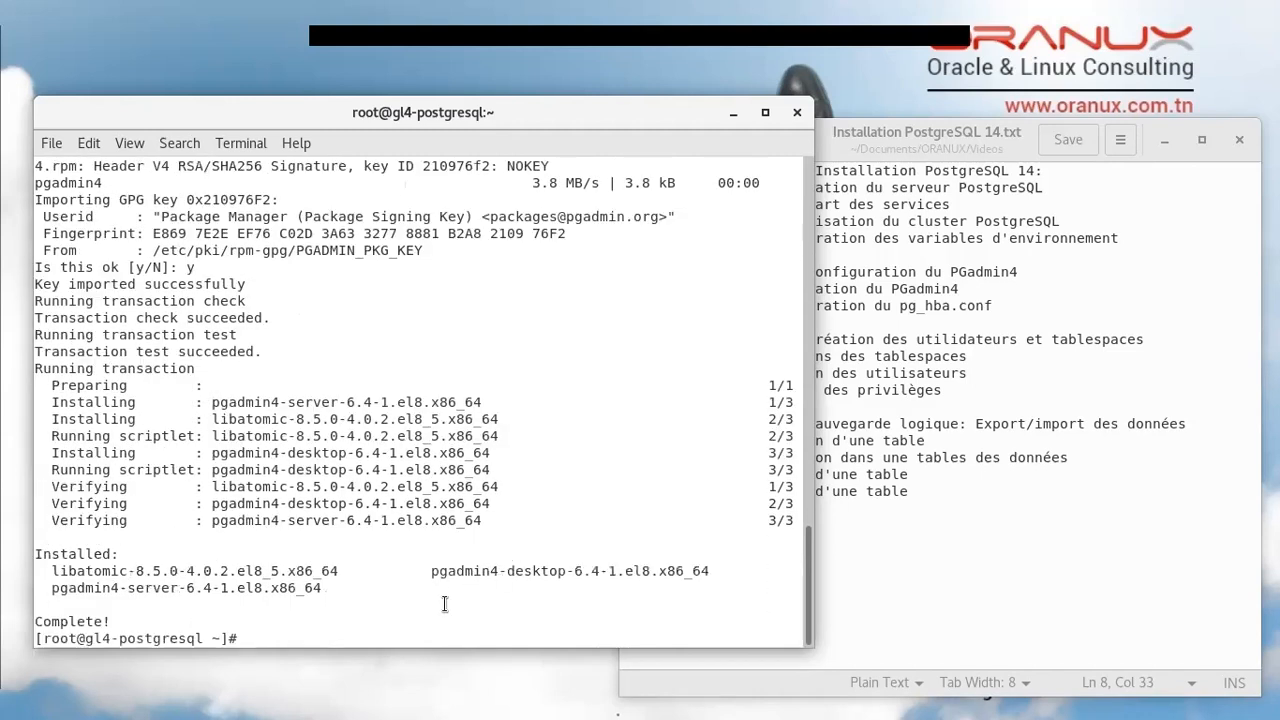
{"action": "key", "text": "Return"}
{"action": "key", "text": "Return"}
{"action": "key", "text": "Return"}
{"action": "key", "text": "Return"}
{"action": "key", "text": "Return"}
{"action": "key", "text": "Return"}
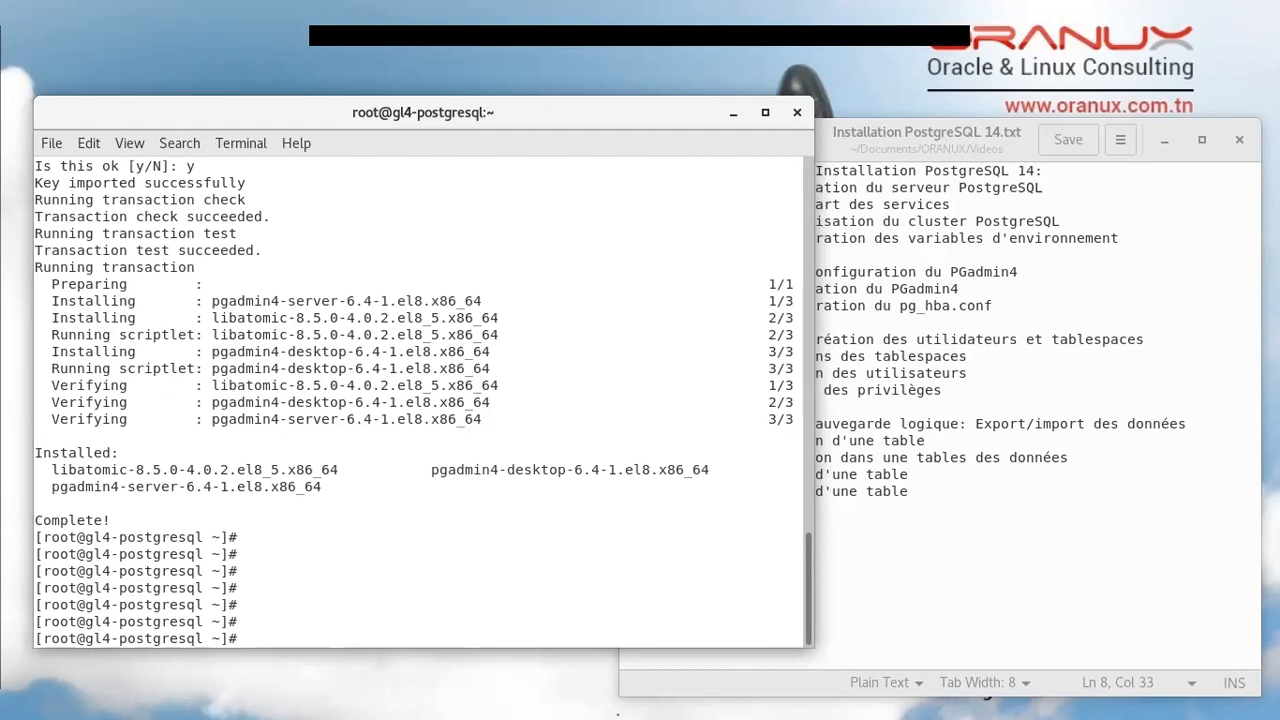
Switch to the Oracle Linux VM and unlock it with the user password
{"action": "key", "text": "alt+Tab"}
{"action": "key", "text": "Return"}
{"action": "type", "text": "******"}
{"action": "key", "text": "Return"}
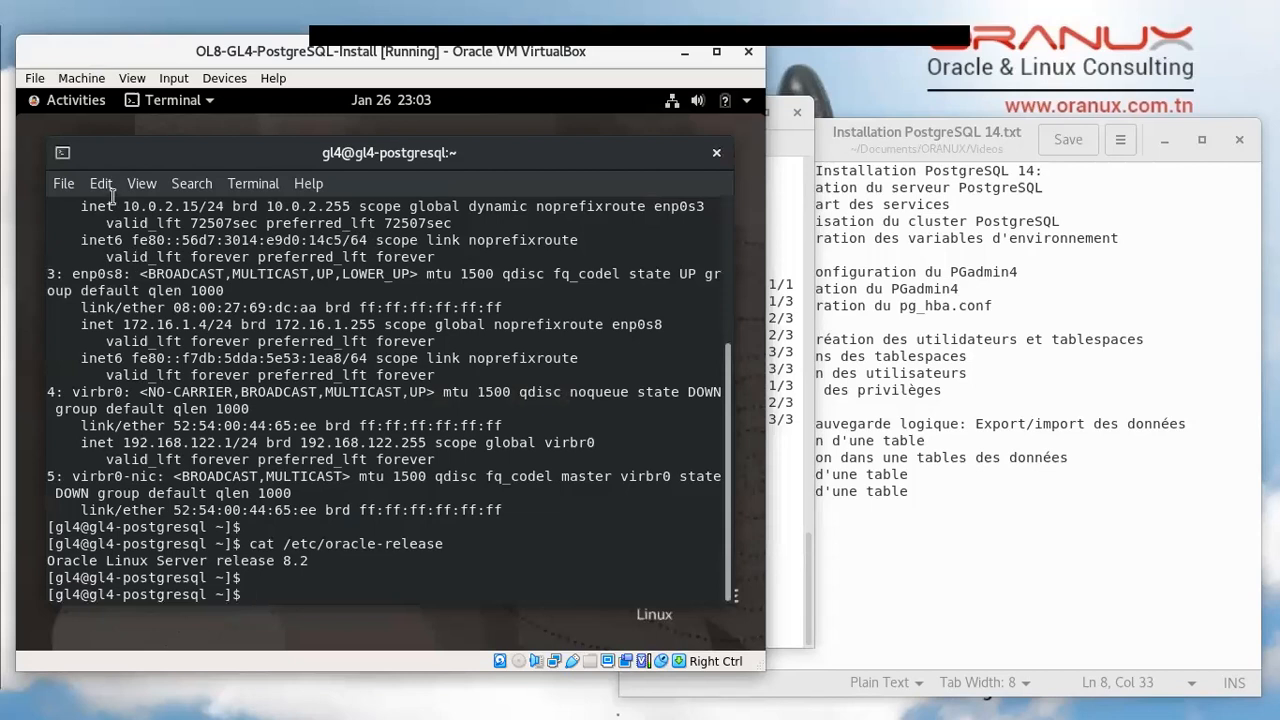
Search 'pg' in the guest's Activities overview and launch pgAdmin 4
{"action": "left_click", "coordinate": [62, 100]}
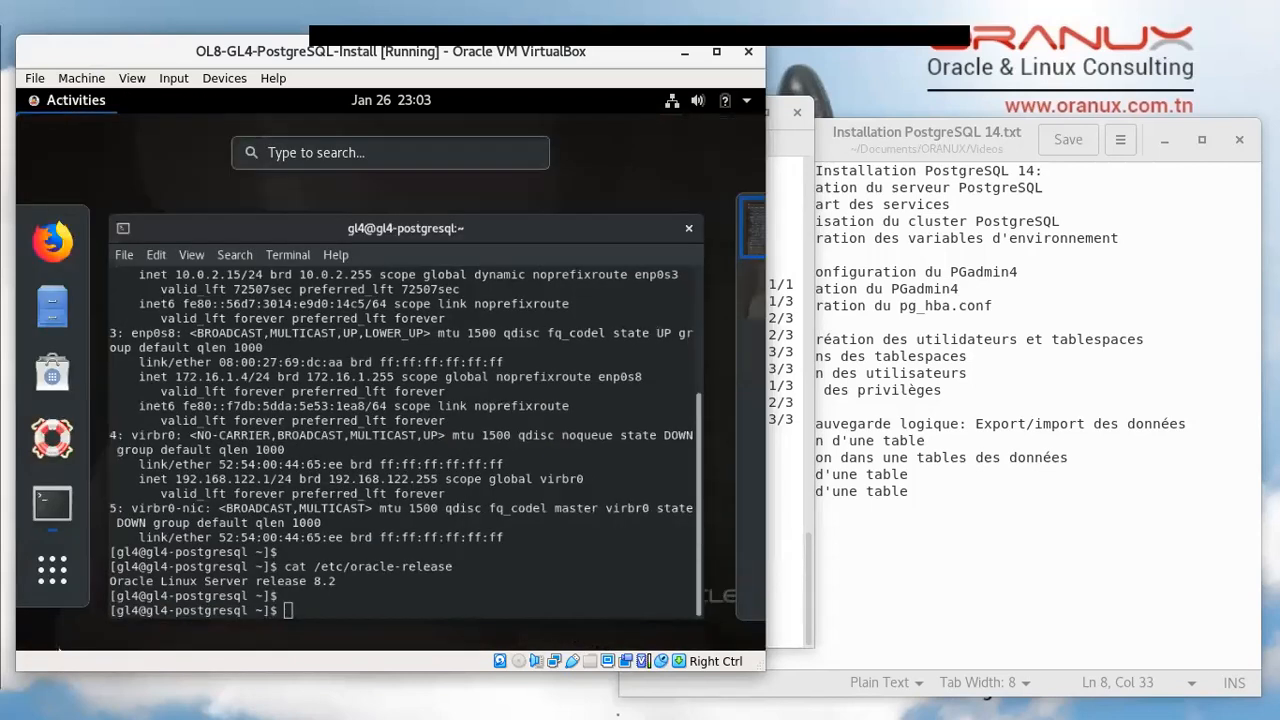
{"action": "left_click", "coordinate": [335, 153]}
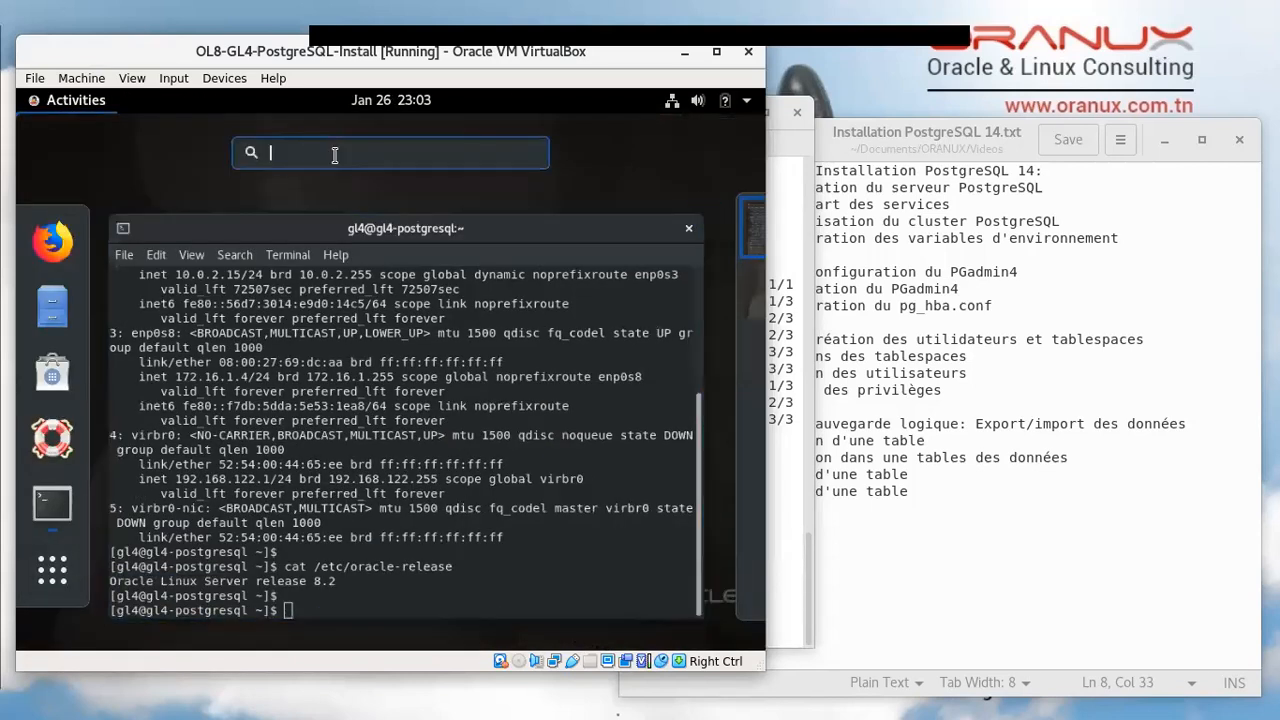
{"action": "type", "text": "pg"}
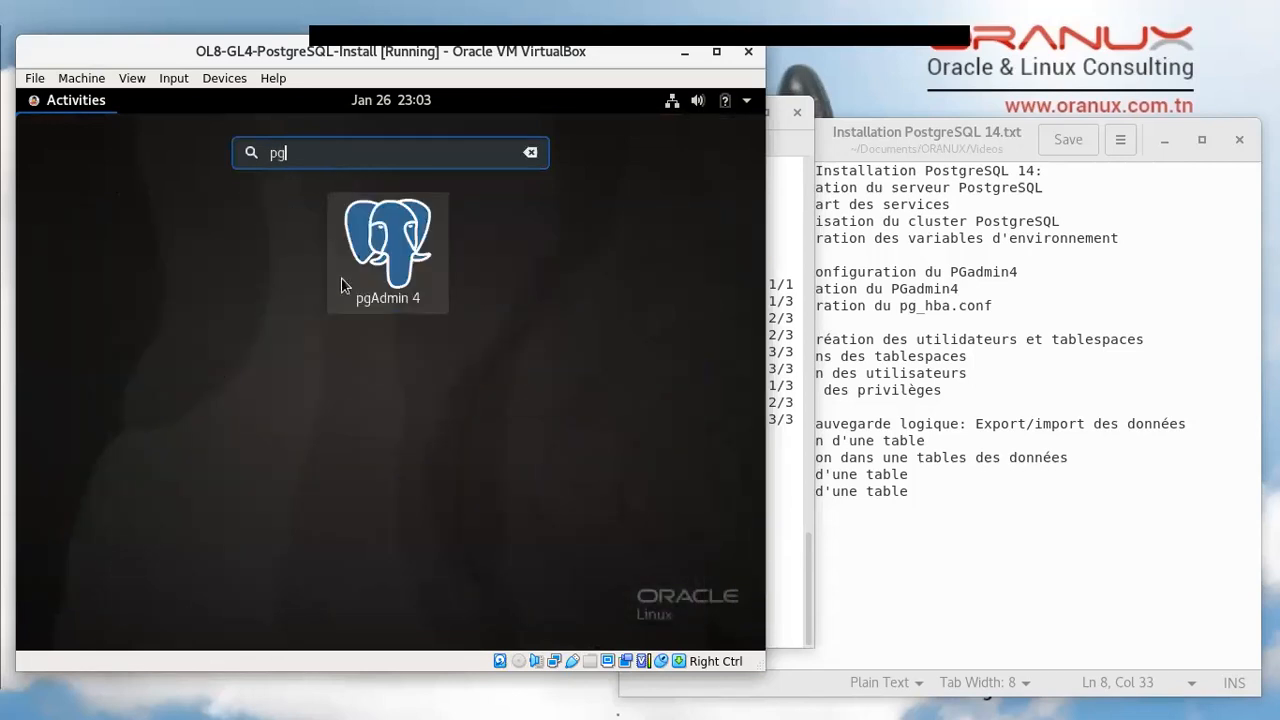
{"action": "left_click", "coordinate": [400, 243]}
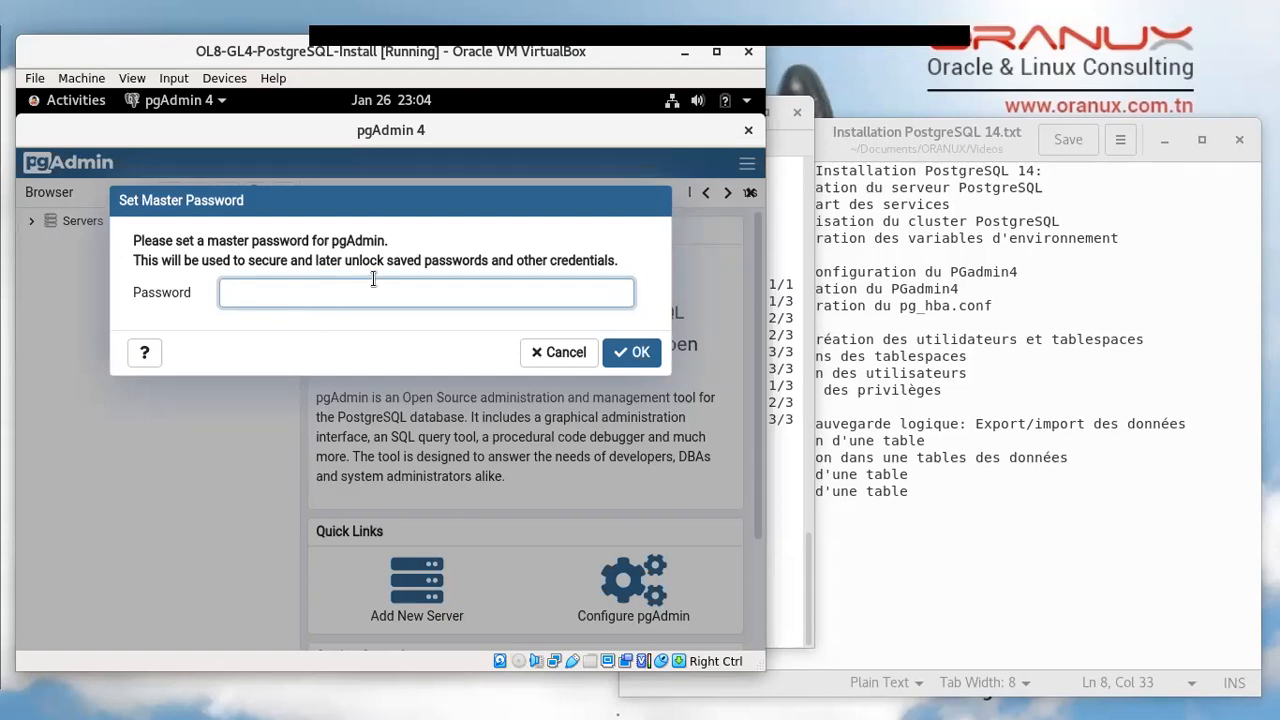
Set the pgAdmin master password, then choose Create > Server on the Servers group
{"action": "type", "text": "postgres"}
{"action": "key", "text": "Return"}
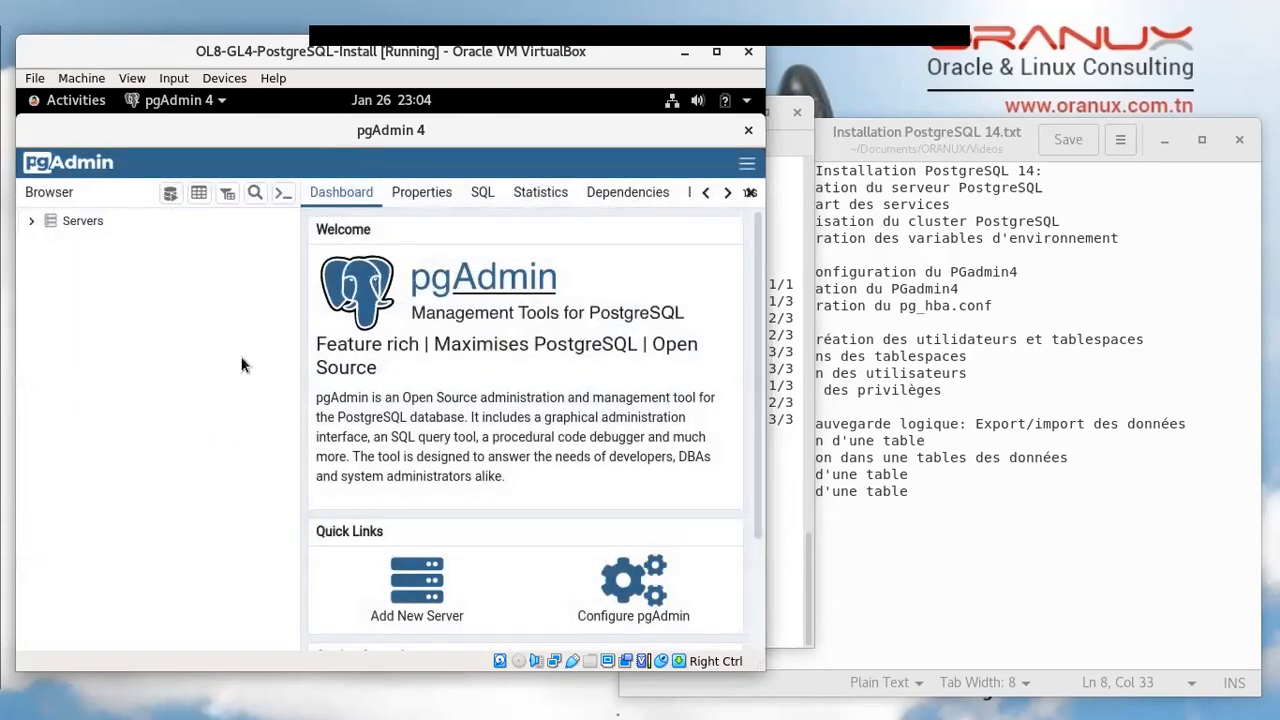
{"action": "left_click", "coordinate": [36, 224]}
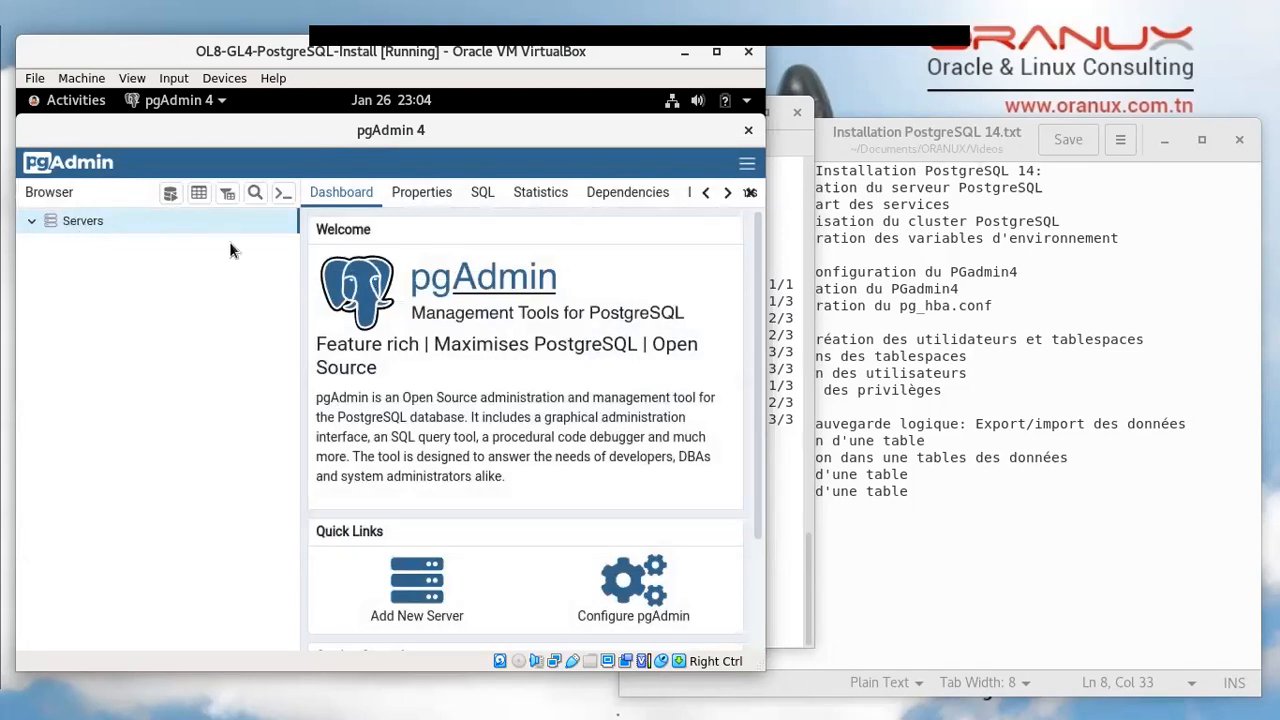
{"action": "right_click", "coordinate": [103, 226]}
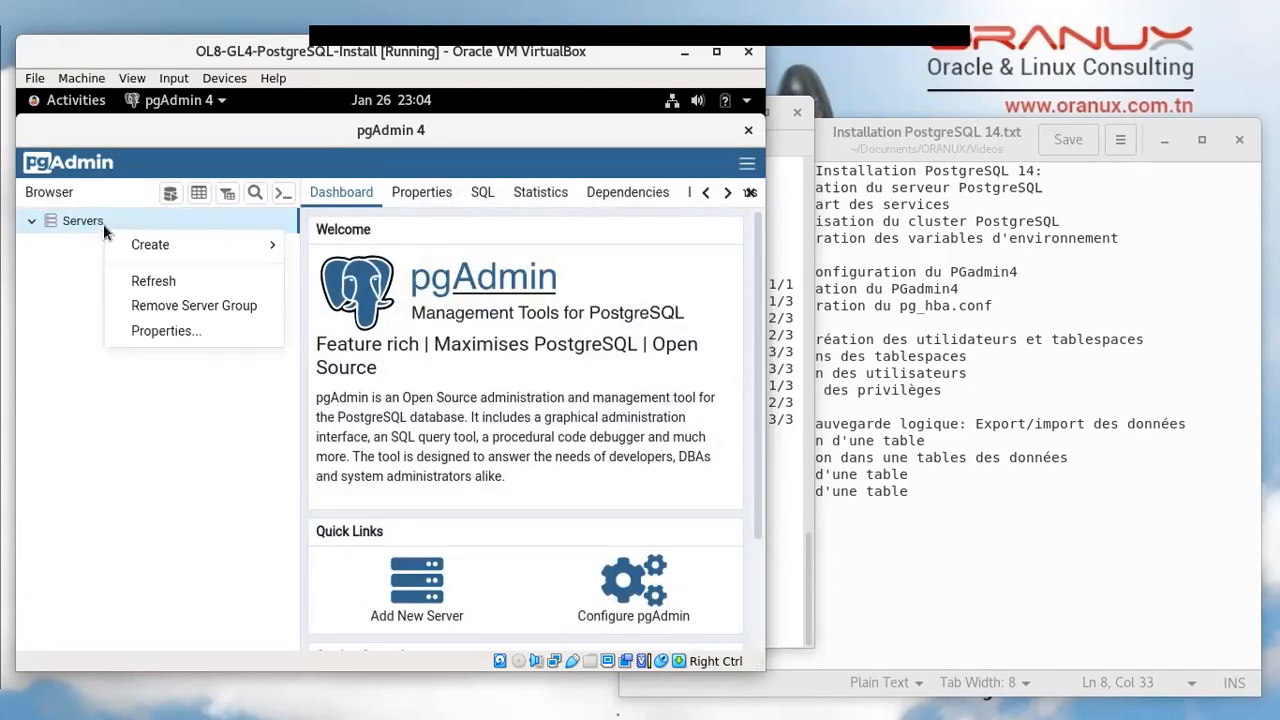
{"action": "mouse_move", "coordinate": [150, 248]}
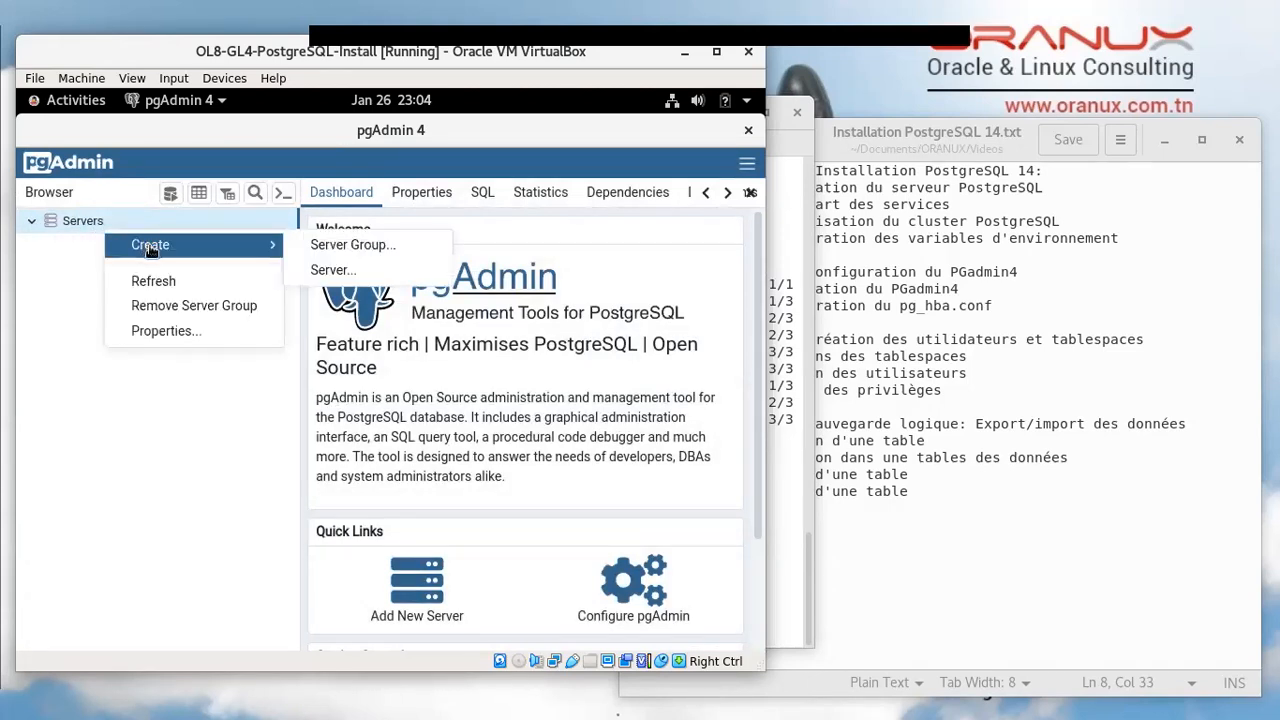
{"action": "left_click", "coordinate": [333, 271]}
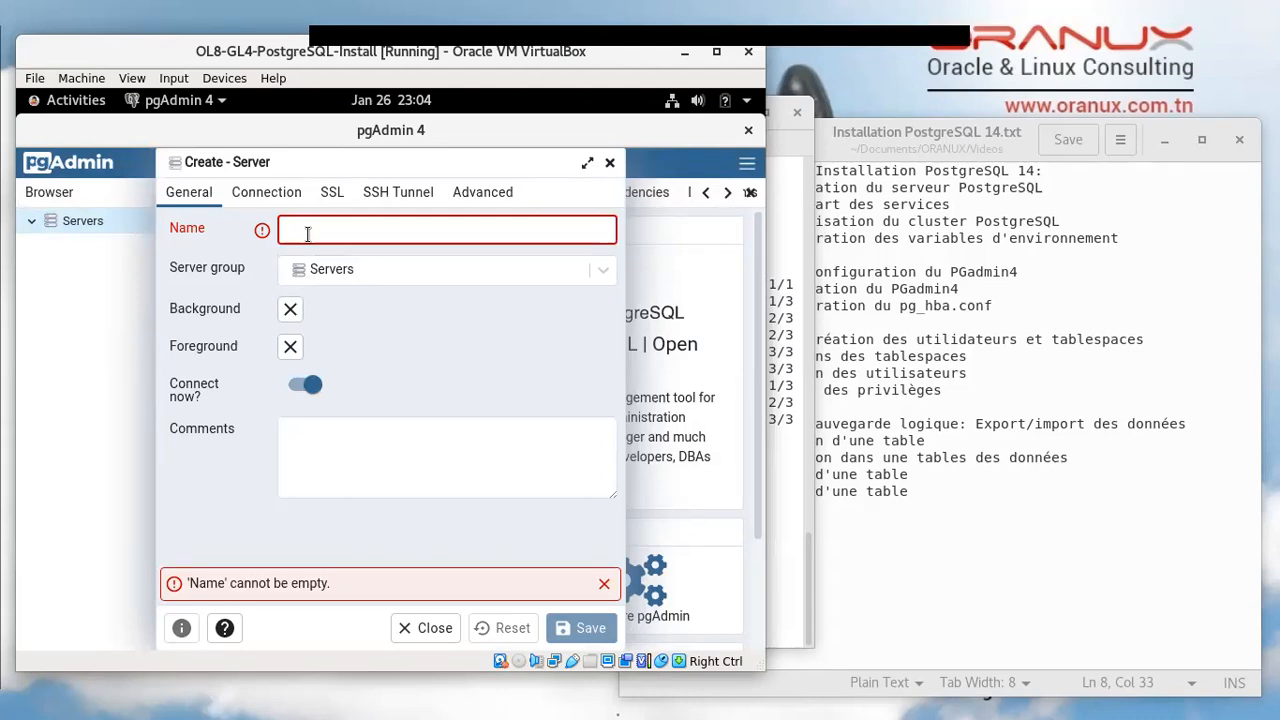
Name the server postgres-local with host 127.0.0.1, port 5432 and database postgres
{"action": "type", "text": "postgres"}
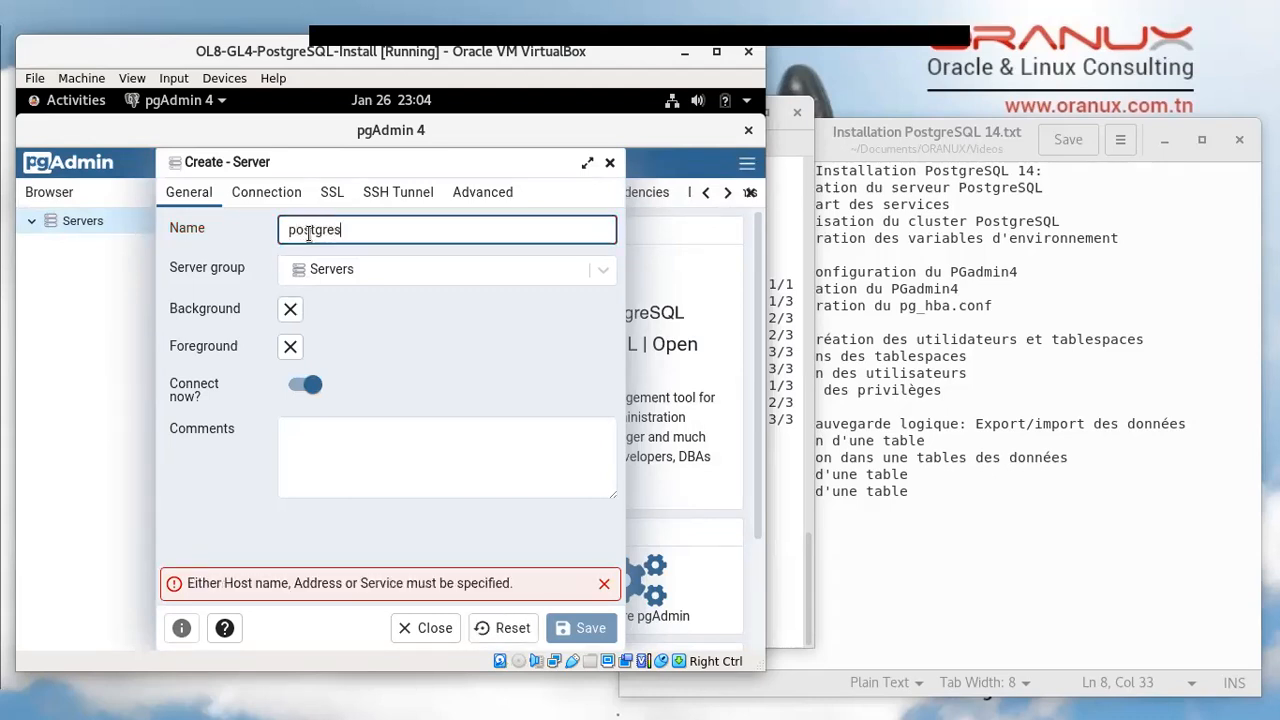
{"action": "type", "text": "-local"}
{"action": "left_click", "coordinate": [264, 195]}
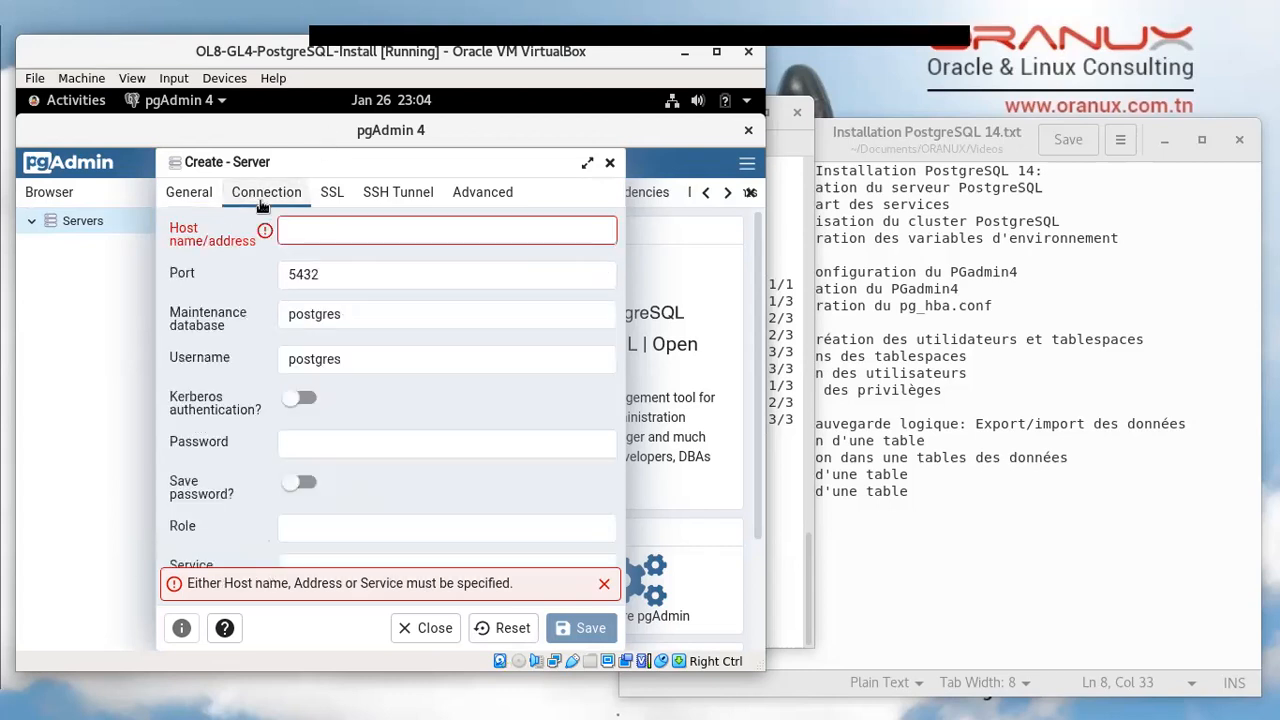
{"action": "left_click", "coordinate": [332, 232]}
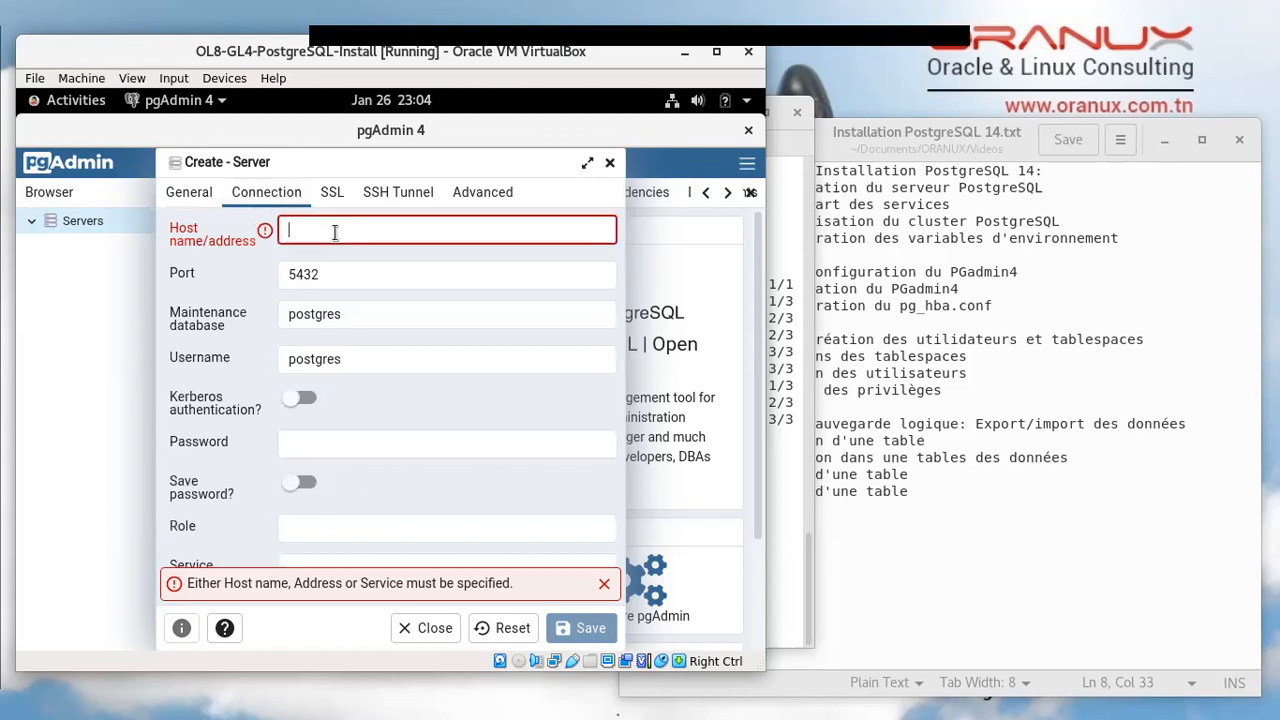
{"action": "type", "text": "127"}
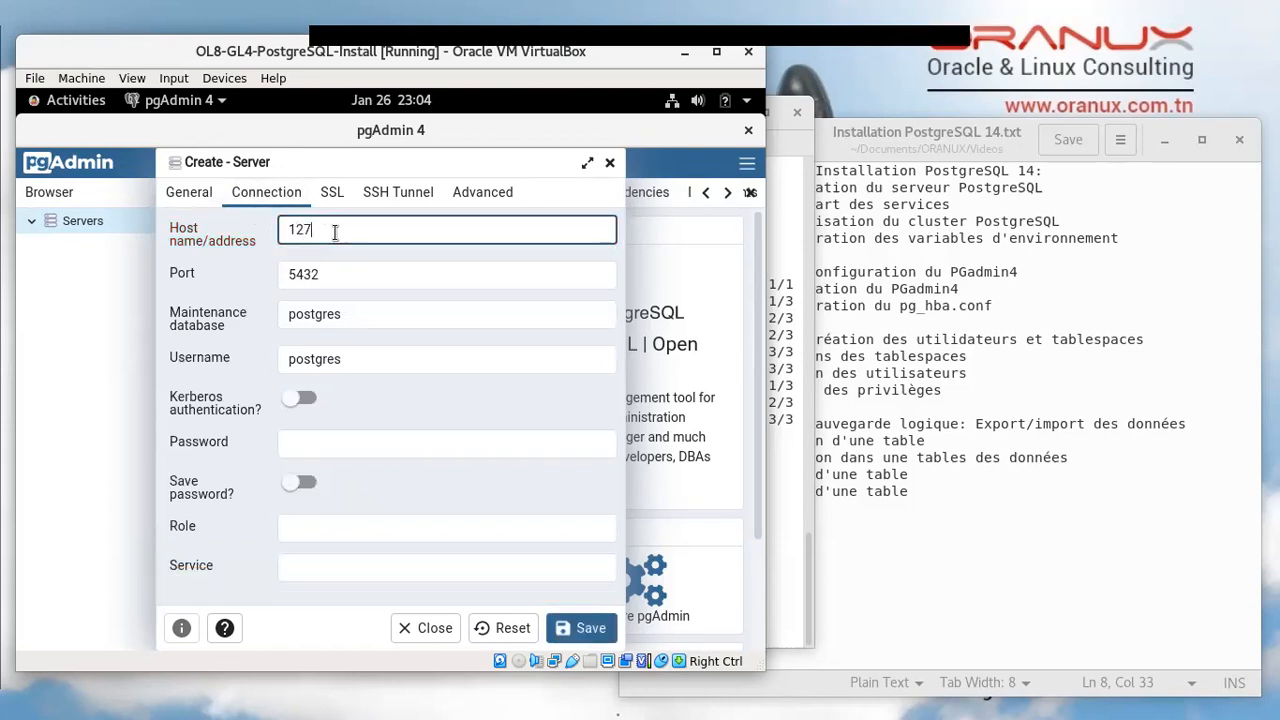
{"action": "type", "text": ".0.0.1"}
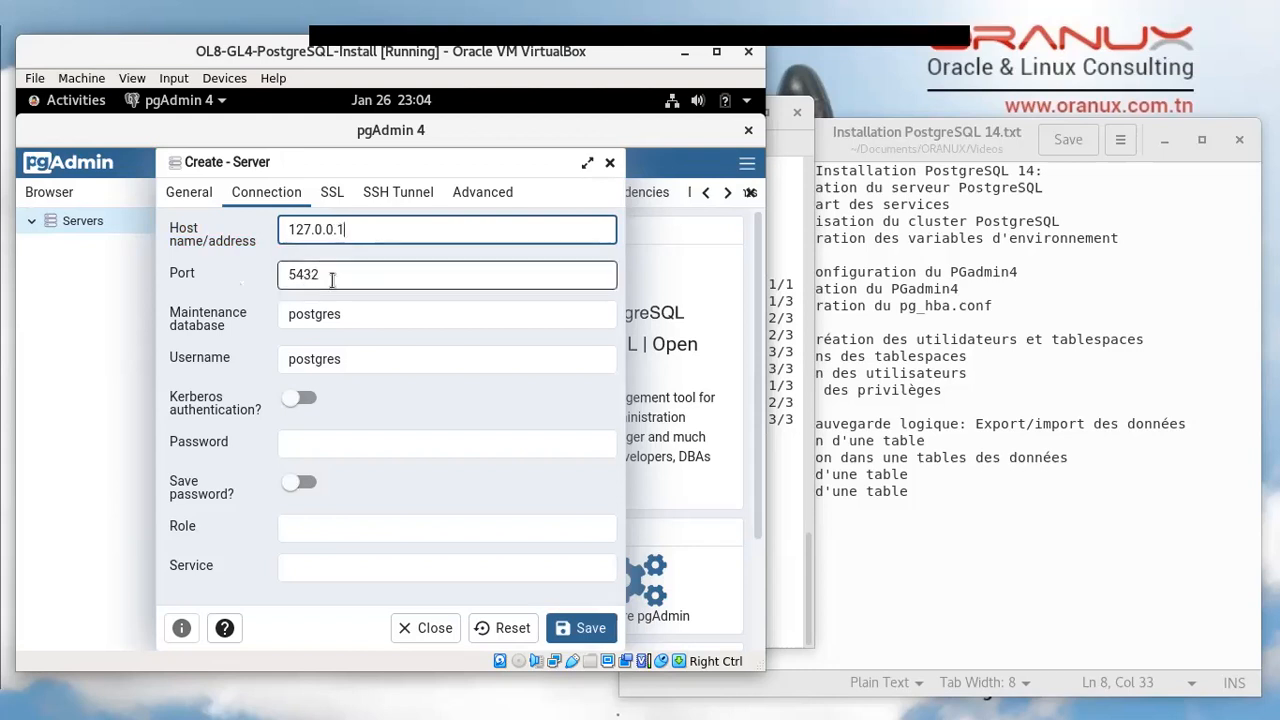
{"action": "left_click_drag", "start_coordinate": [340, 275], "coordinate": [282, 279]}
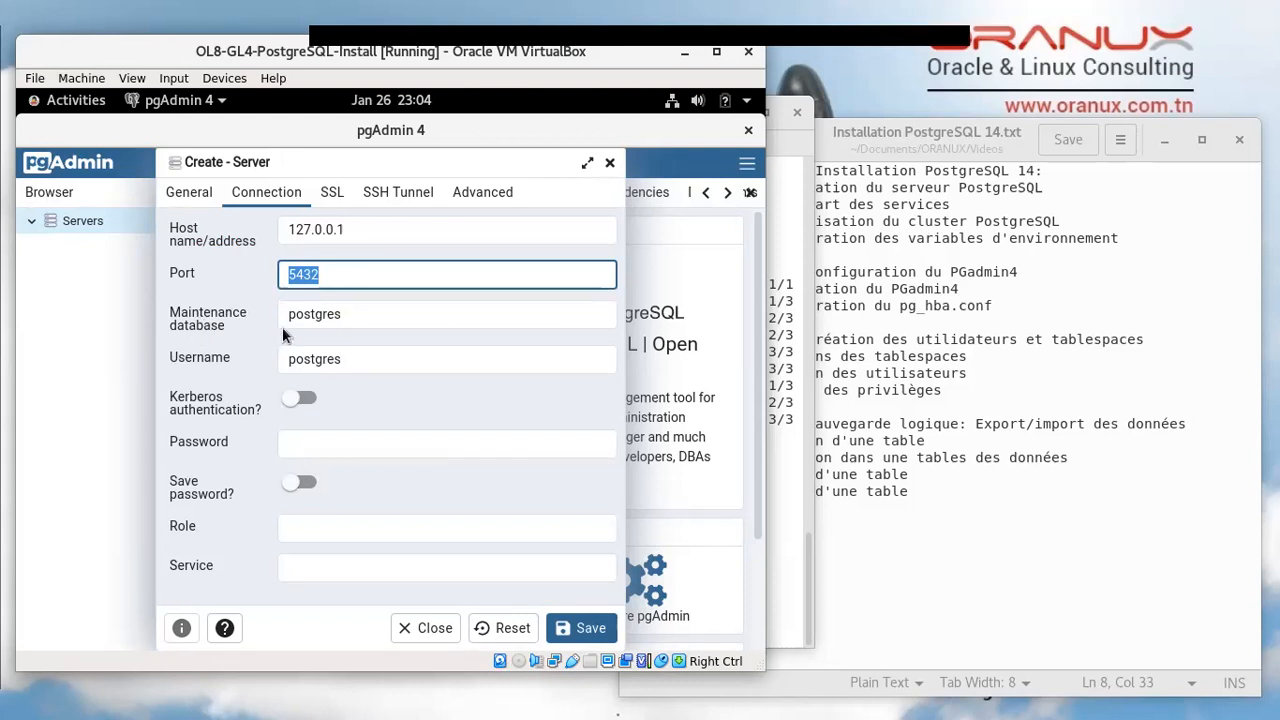
{"action": "double_click", "coordinate": [317, 316]}
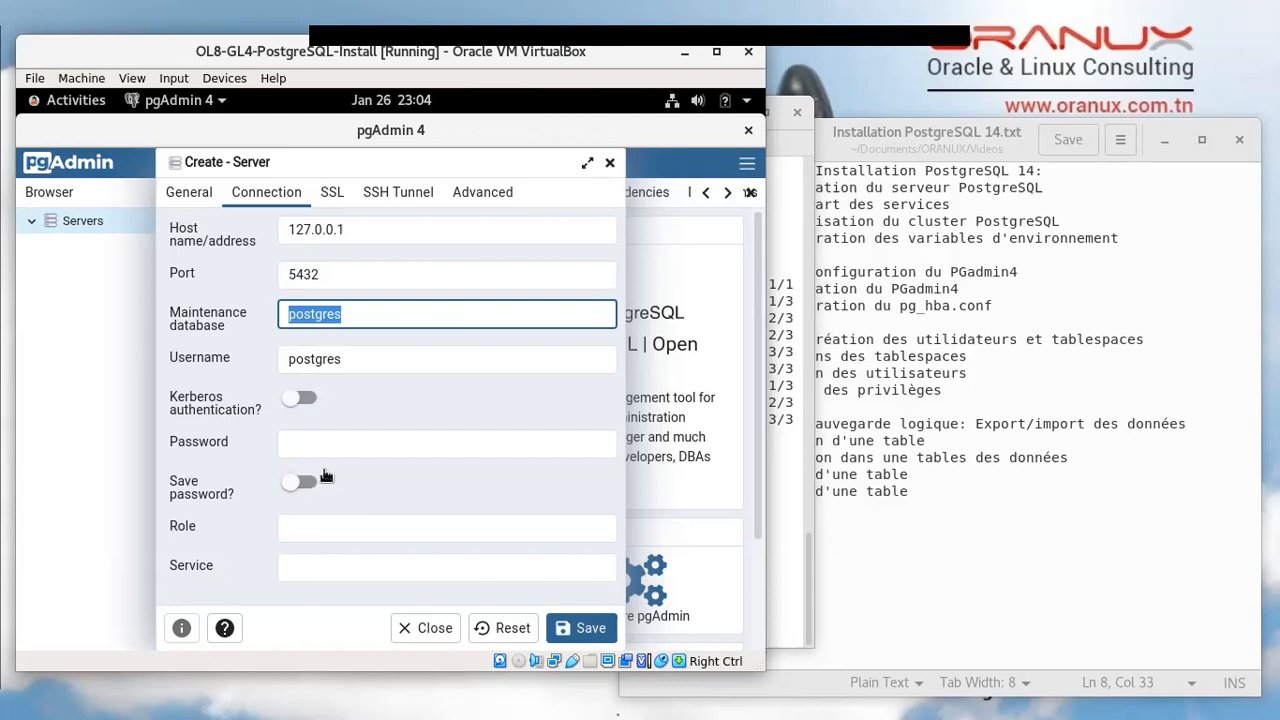
{"action": "left_click", "coordinate": [371, 444]}
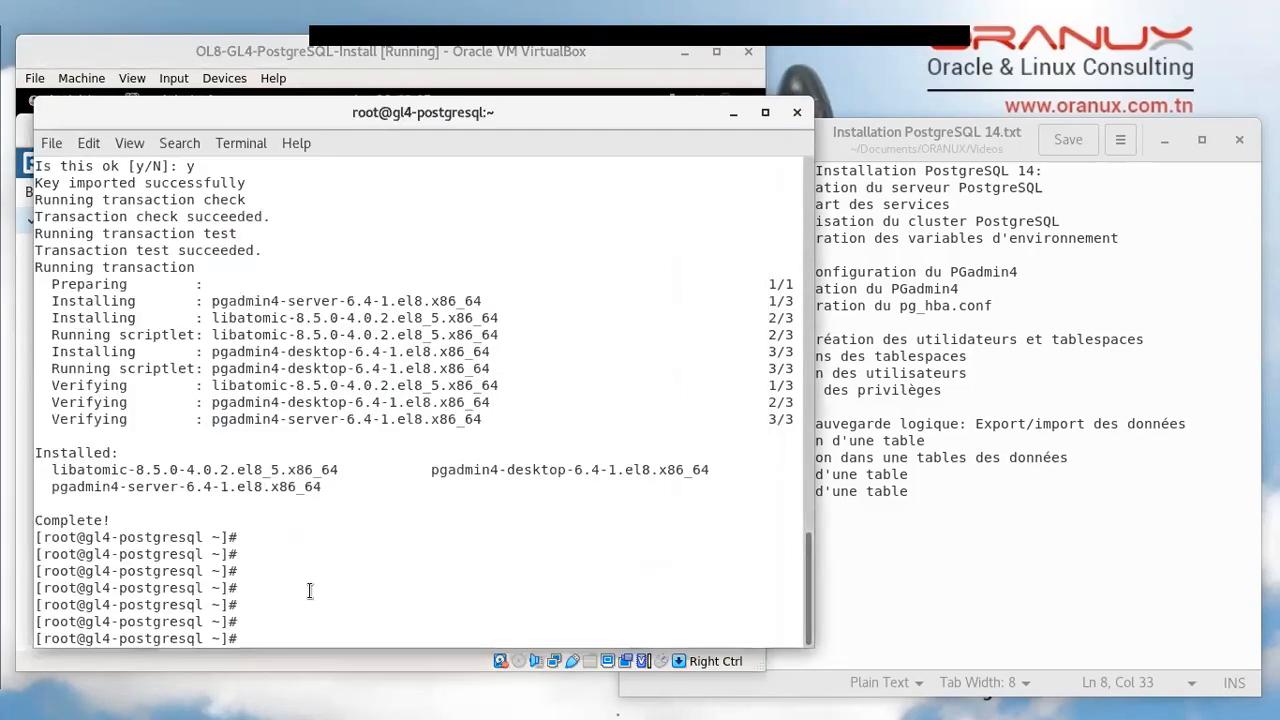
{"action": "key", "text": "Return"}
{"action": "key", "text": "Return"}
Switch to the postgres user, start psql, and check the connection with \c
{"action": "type", "text": "s"}
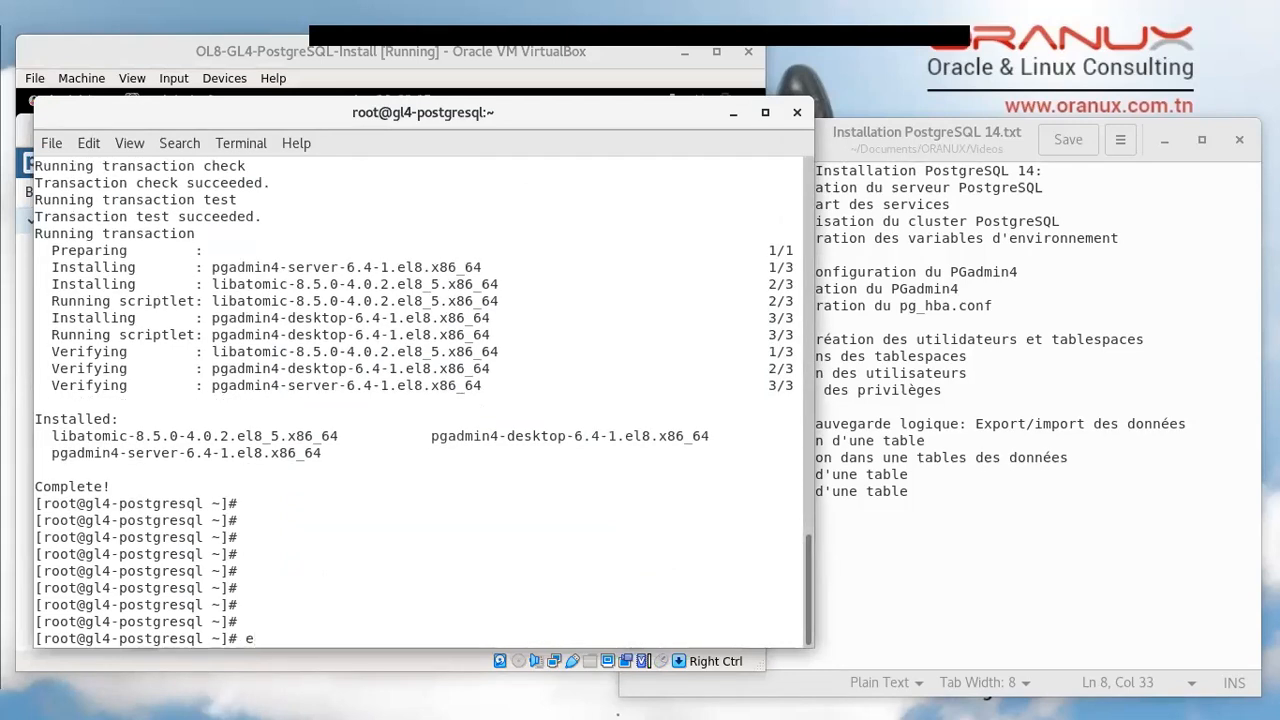
{"action": "type", "text": "u - pos"}
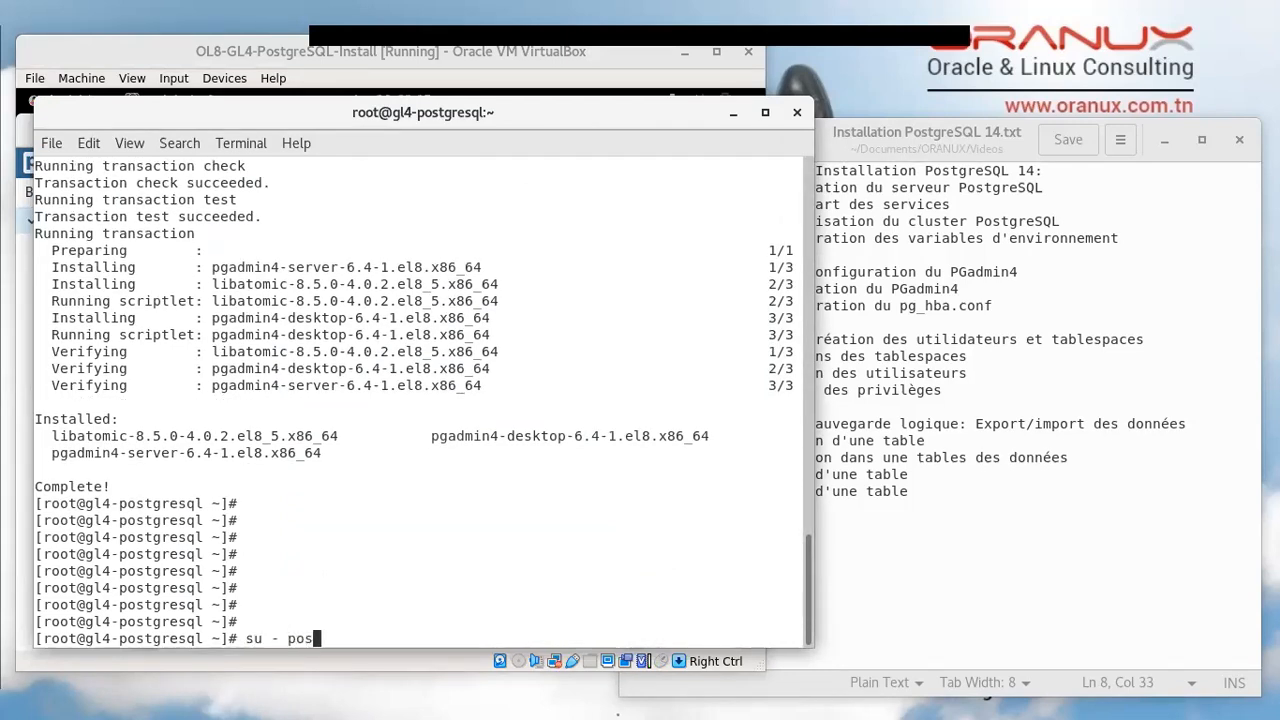
{"action": "type", "text": "tgres"}
{"action": "key", "text": "Return"}
{"action": "key", "text": "Return"}
{"action": "key", "text": "Return"}
{"action": "key", "text": "Return"}
{"action": "key", "text": "Return"}
{"action": "type", "text": "p"}
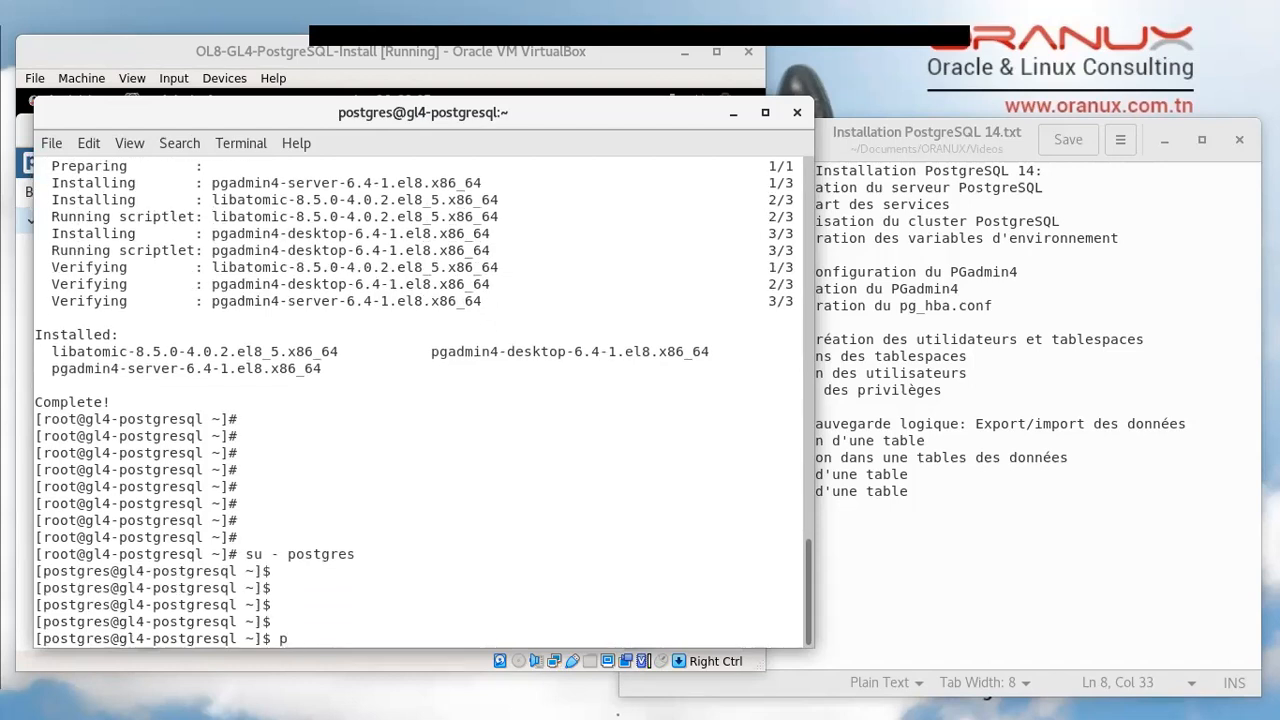
{"action": "type", "text": "sql"}
{"action": "key", "text": "Return"}
{"action": "key", "text": "Return"}
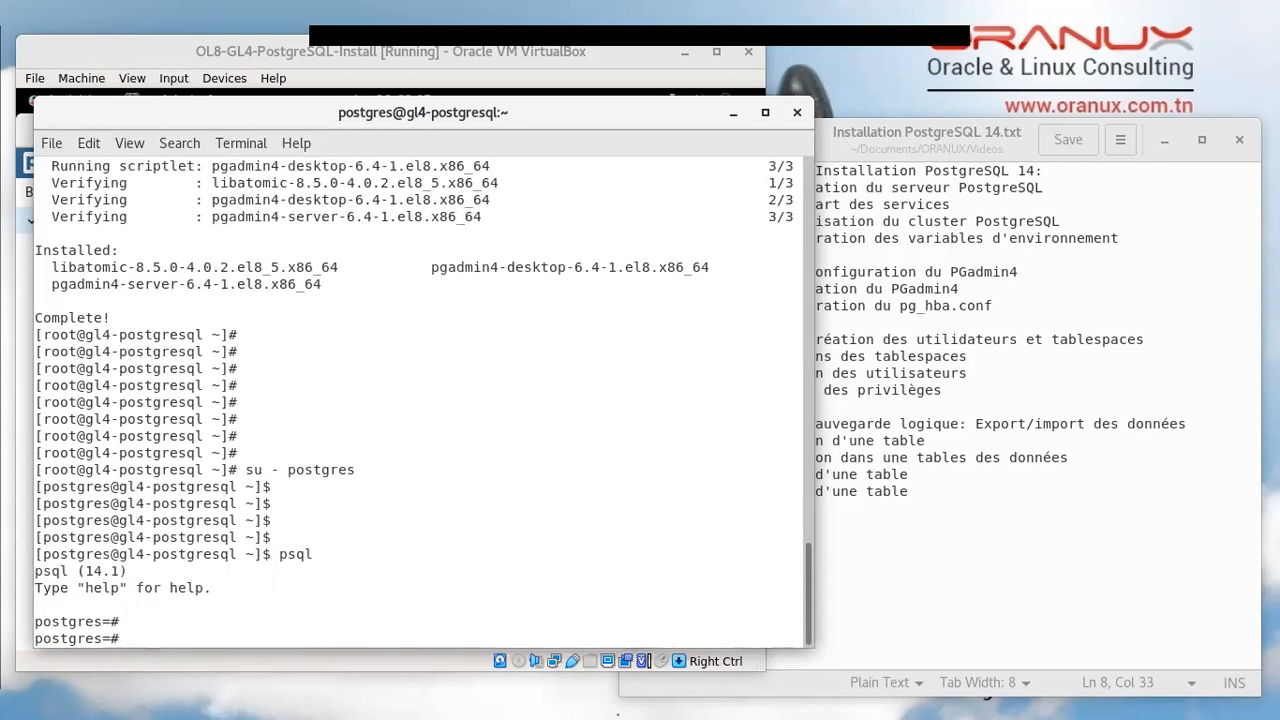
{"action": "type", "text": "\\c"}
{"action": "key", "text": "Return"}
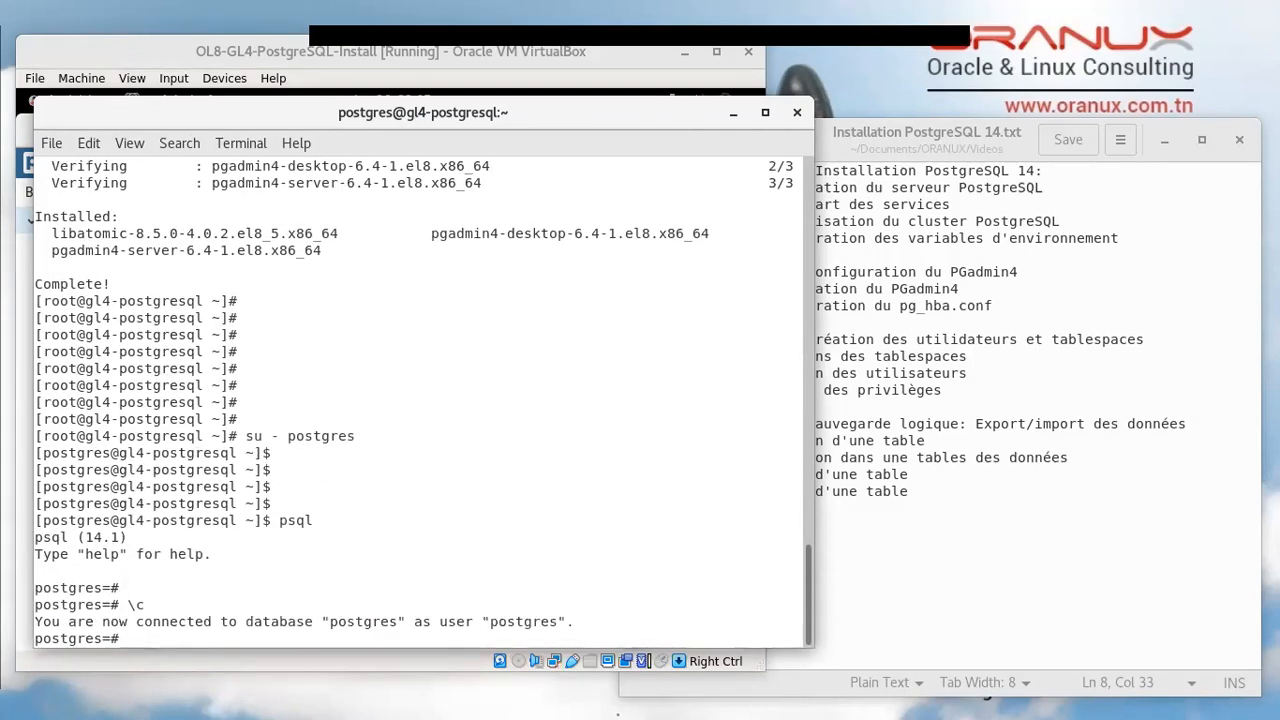
{"action": "double_click", "coordinate": [283, 622]}
{"action": "left_click_drag", "start_coordinate": [283, 622], "coordinate": [398, 622]}
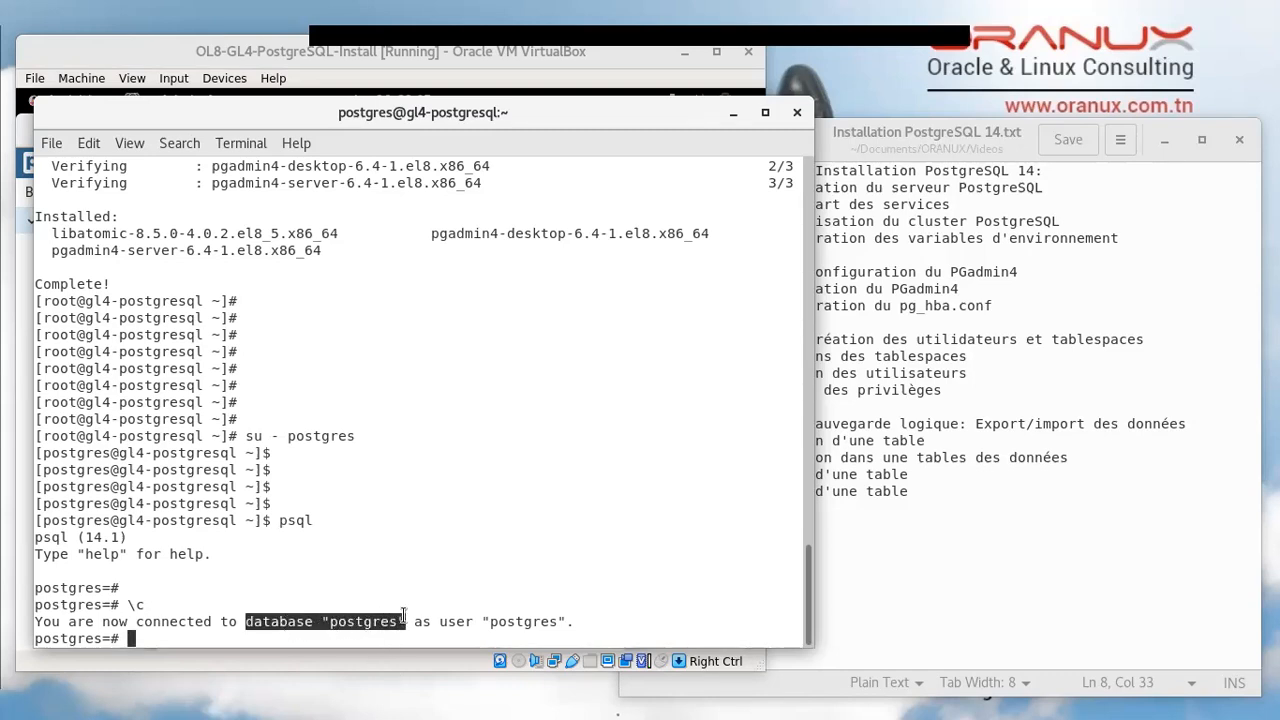
{"action": "double_click", "coordinate": [500, 622]}
{"action": "left_click", "coordinate": [512, 595]}
List the server's databases with \l
{"action": "type", "text": "\\l"}
{"action": "key", "text": "Return"}
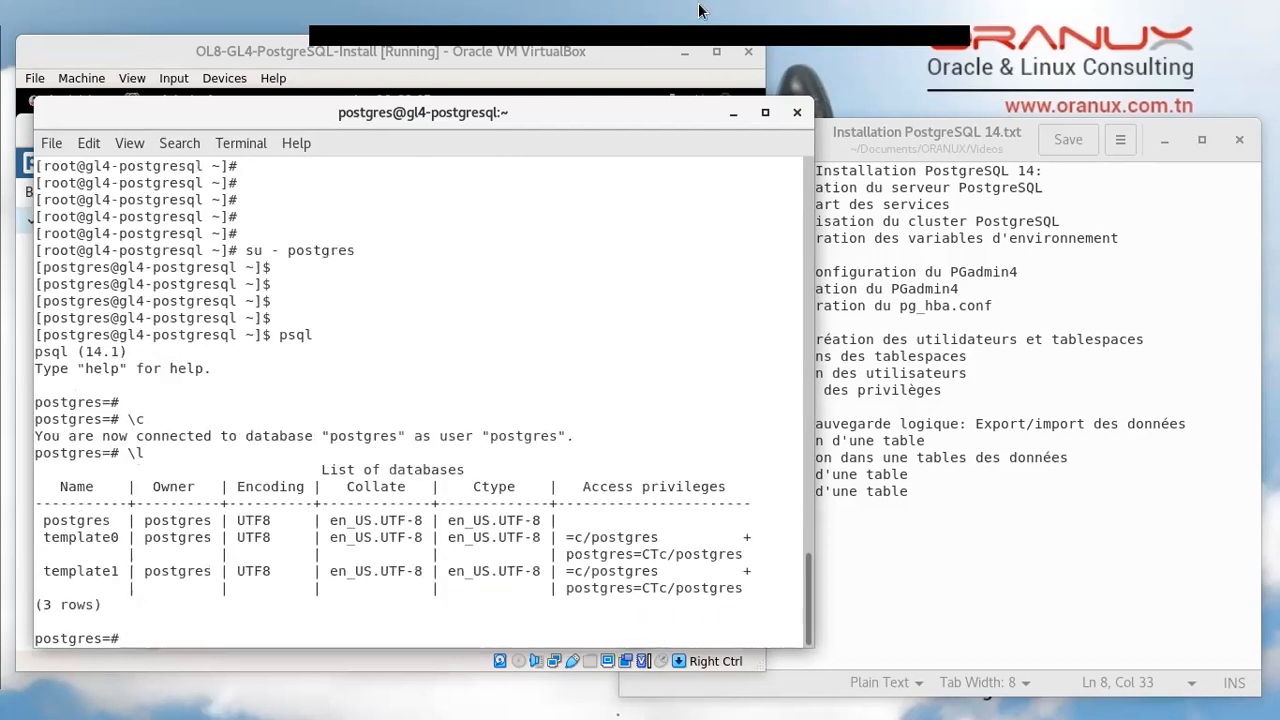
{"action": "triple_click", "coordinate": [80, 521]}
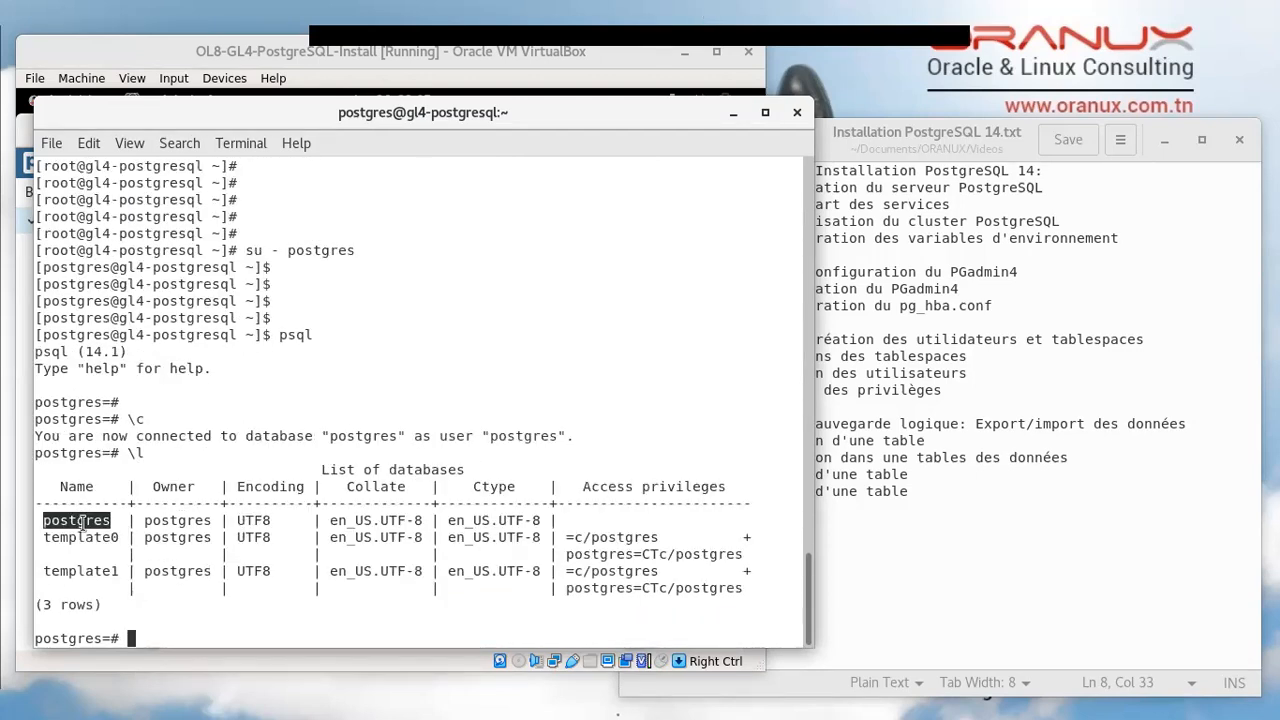
{"action": "double_click", "coordinate": [80, 521]}
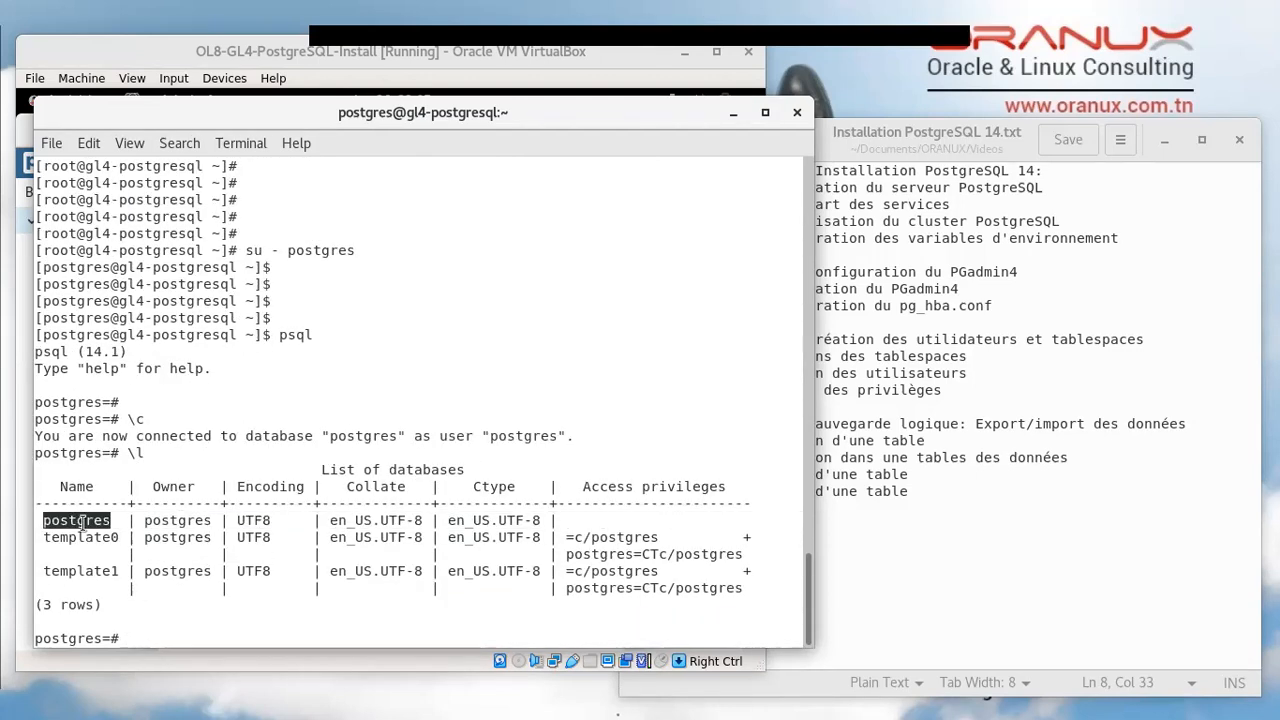
{"action": "left_click", "coordinate": [328, 625]}
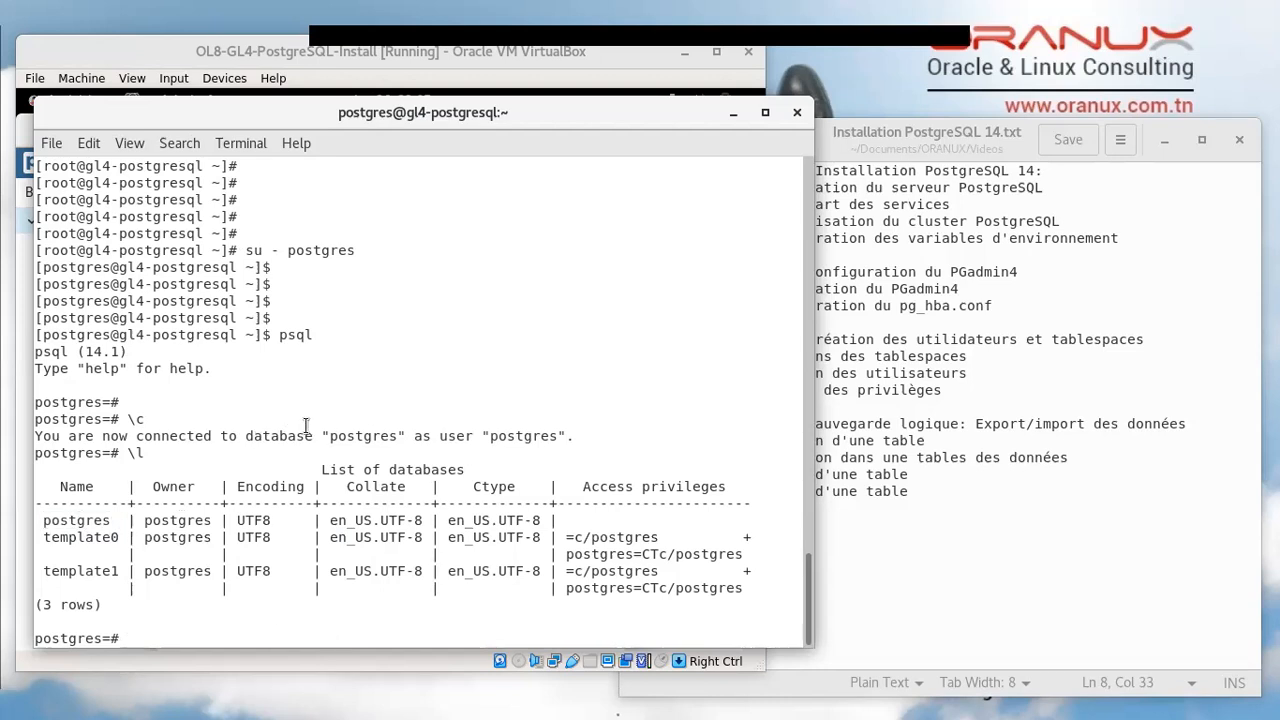
{"action": "double_click", "coordinate": [514, 436]}
Set a new postgres user password with \password and move the terminal aside
{"action": "type", "text": "\\password"}
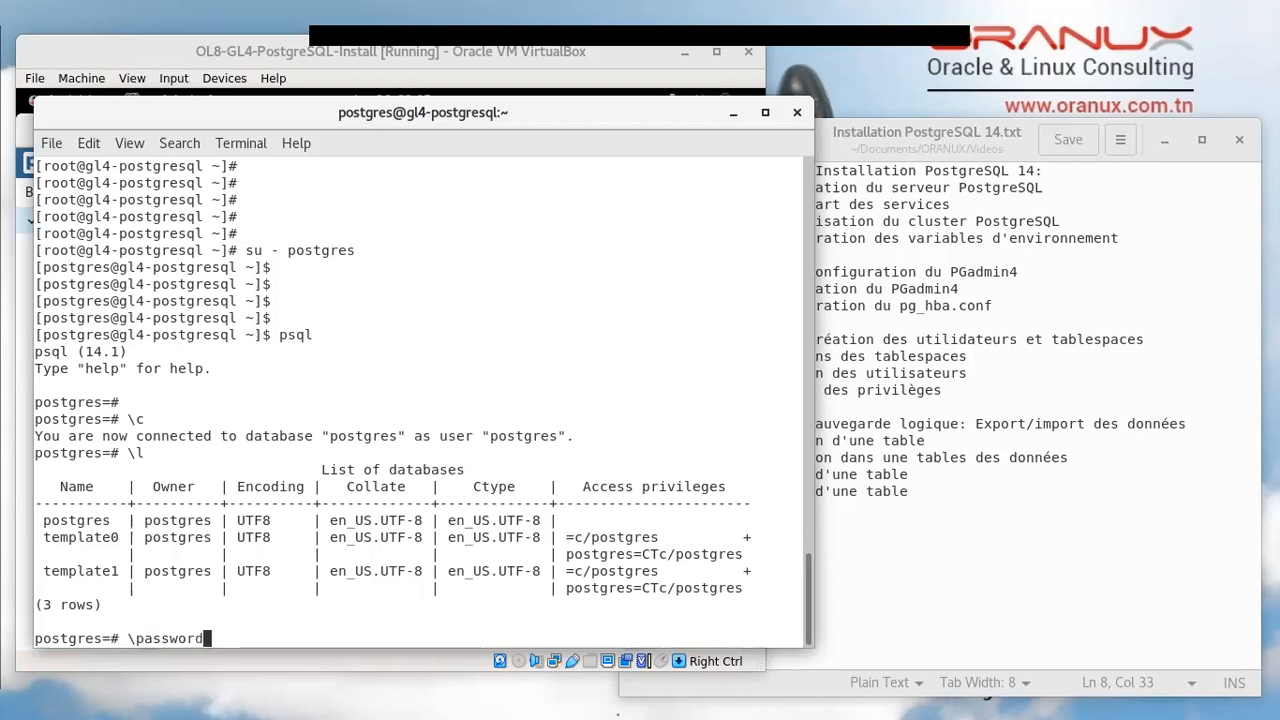
{"action": "key", "text": "Return"}
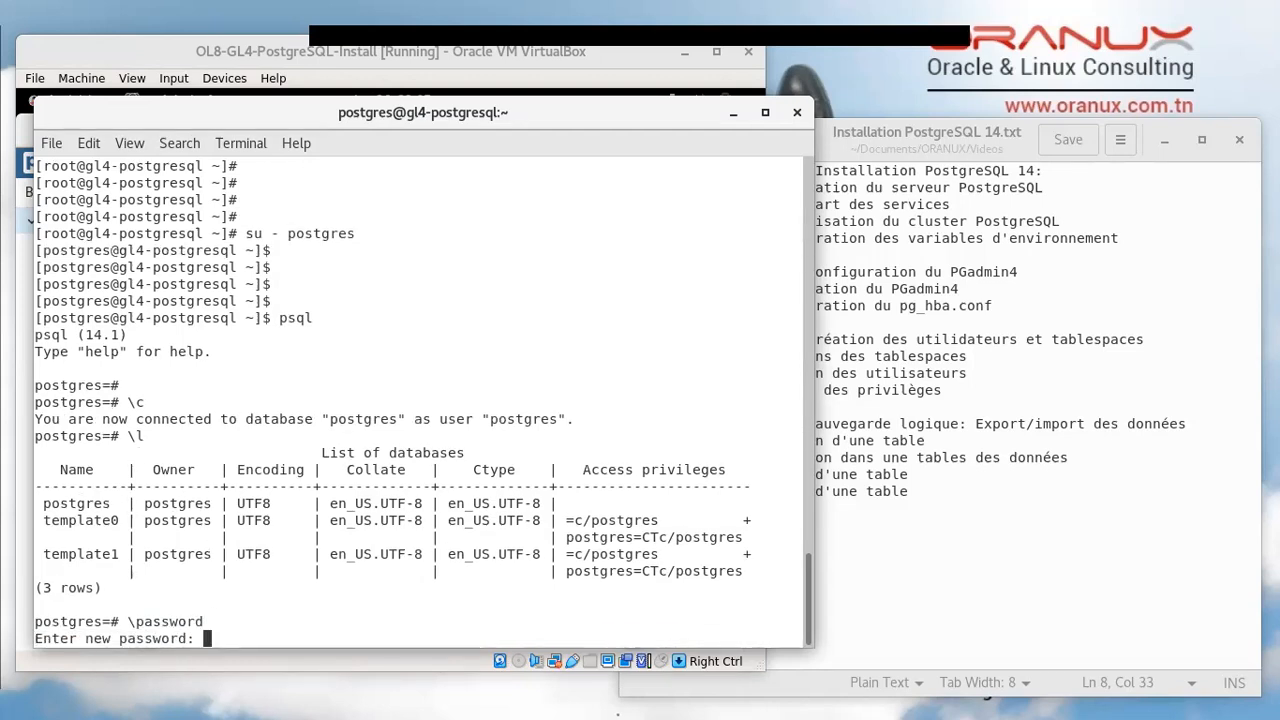
{"action": "key", "text": "Return"}
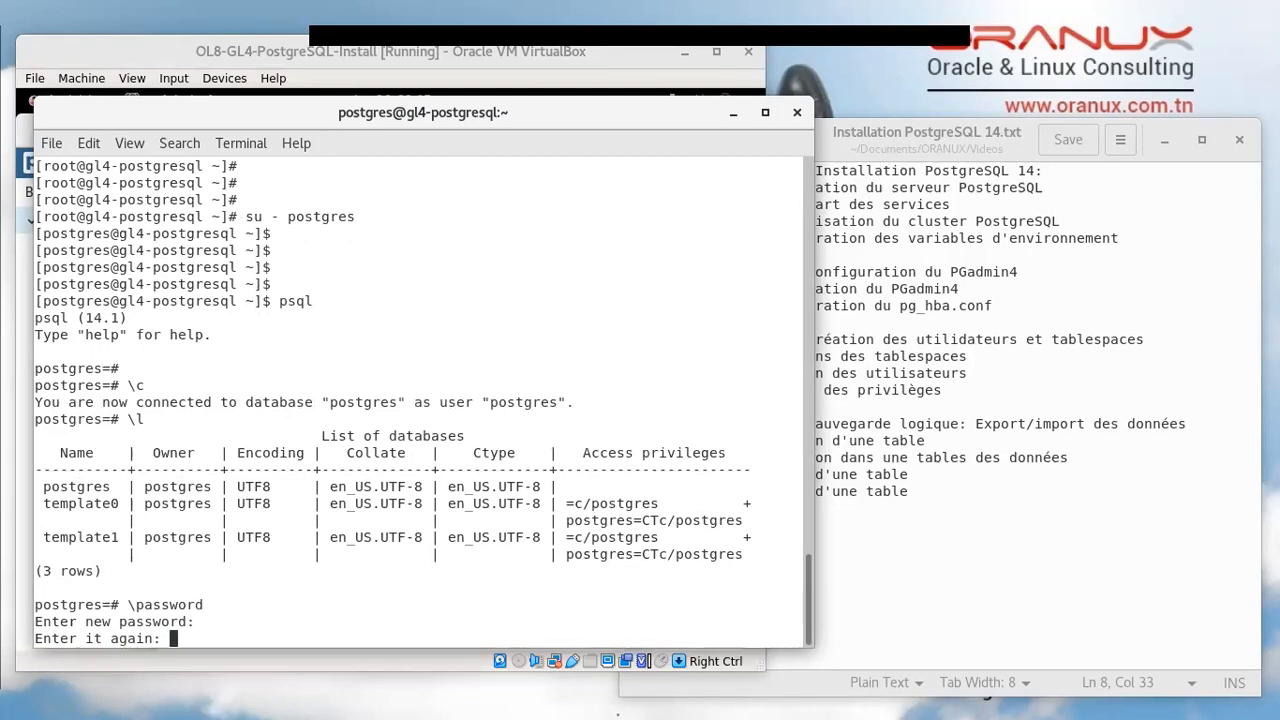
{"action": "key", "text": "Return"}
{"action": "key", "text": "Return"}
{"action": "key", "text": "Return"}
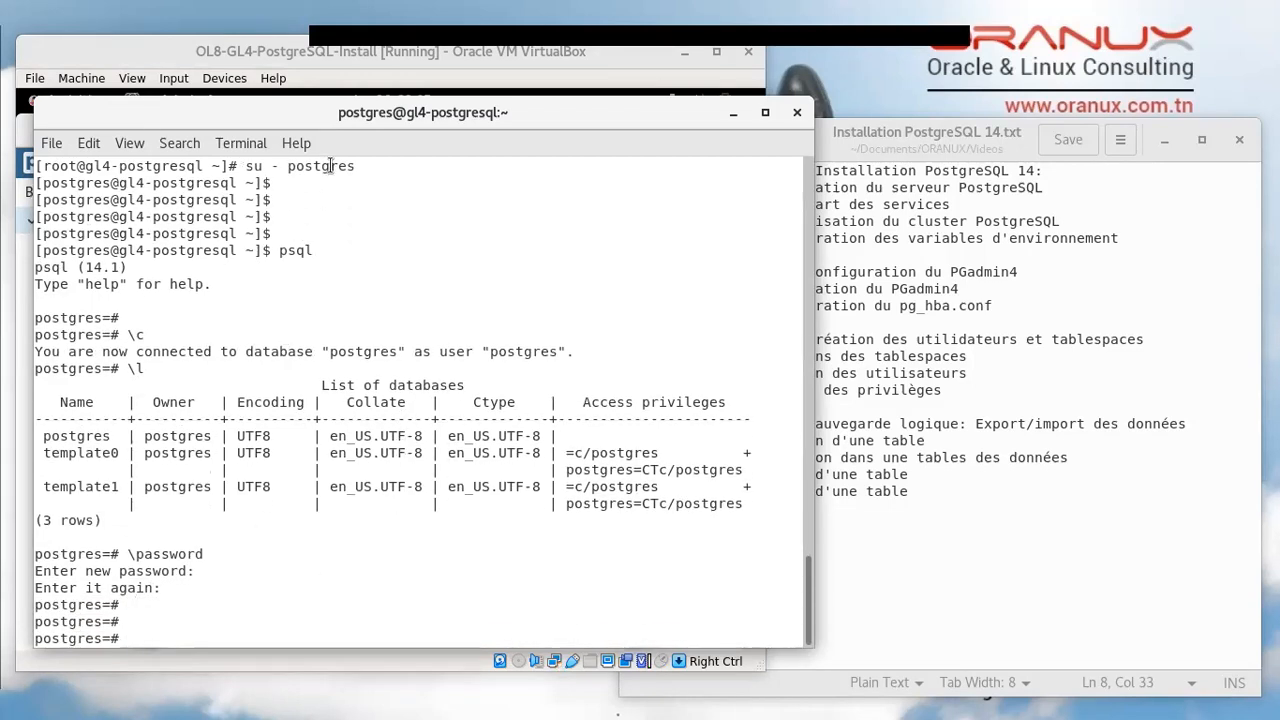
{"action": "left_click_drag", "start_coordinate": [364, 111], "coordinate": [360, 172]}
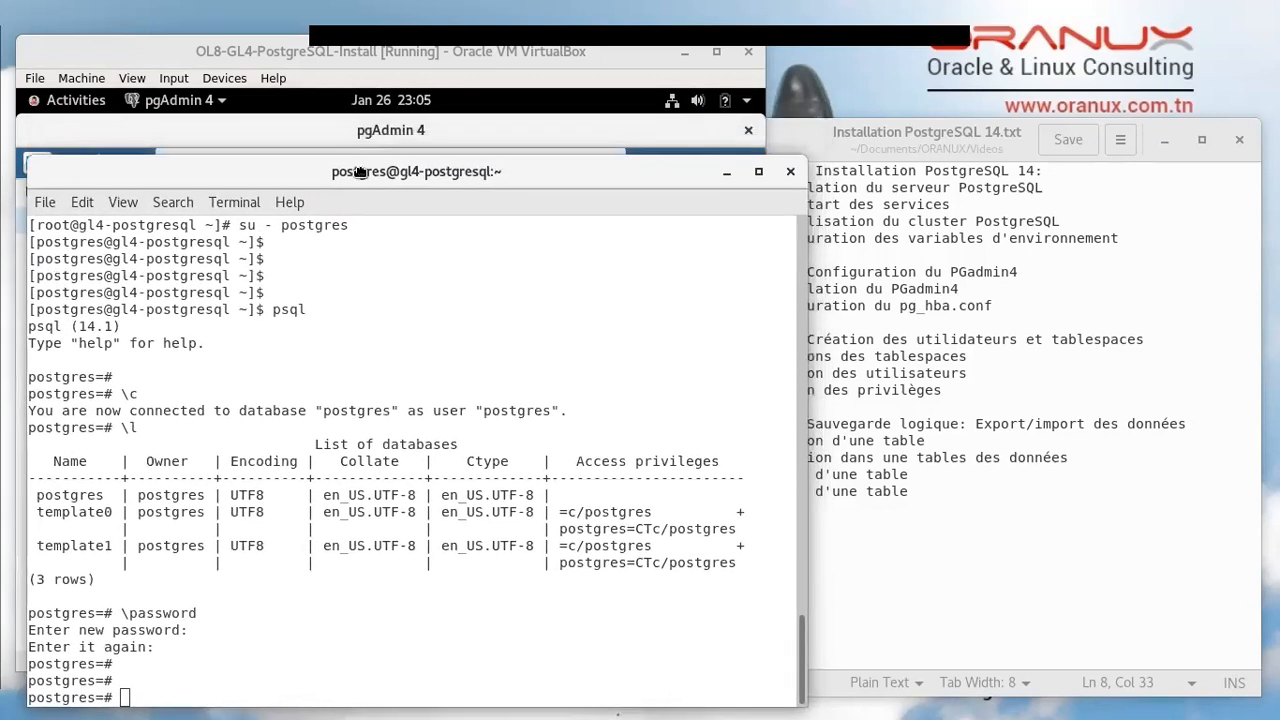
Enter the postgres user's password in Create - Server and save postgres-local
{"action": "left_click", "coordinate": [389, 54]}
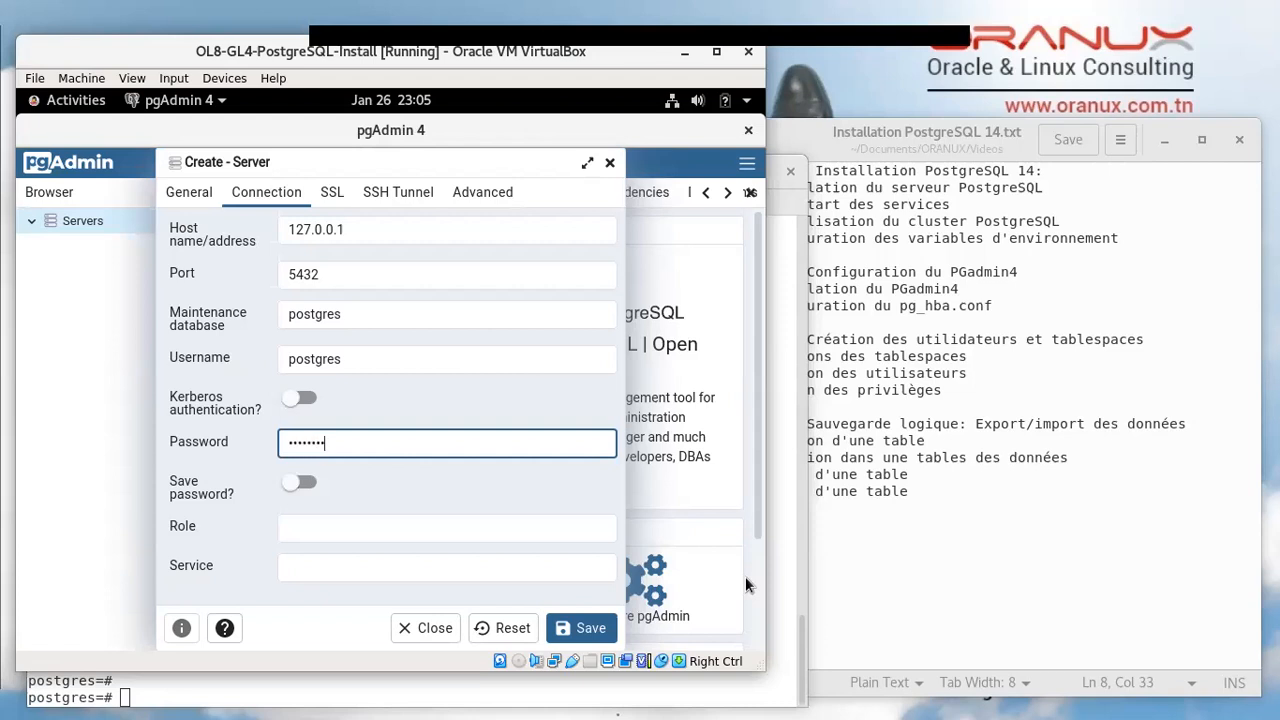
{"action": "left_click", "coordinate": [569, 629]}
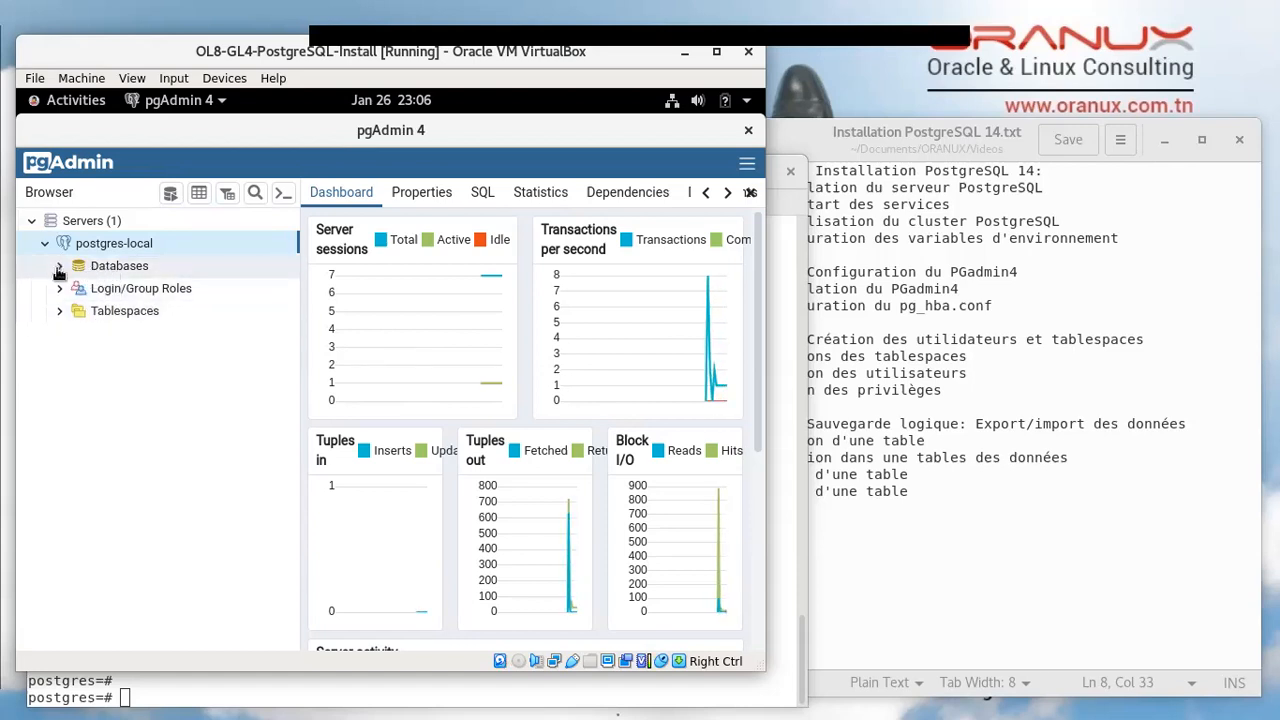
Browse the postgres database and the 12 login/group roles, collapse both, then expand Tablespaces to pg_default and pg_global
{"action": "left_click", "coordinate": [135, 270]}
{"action": "left_click", "coordinate": [128, 288]}
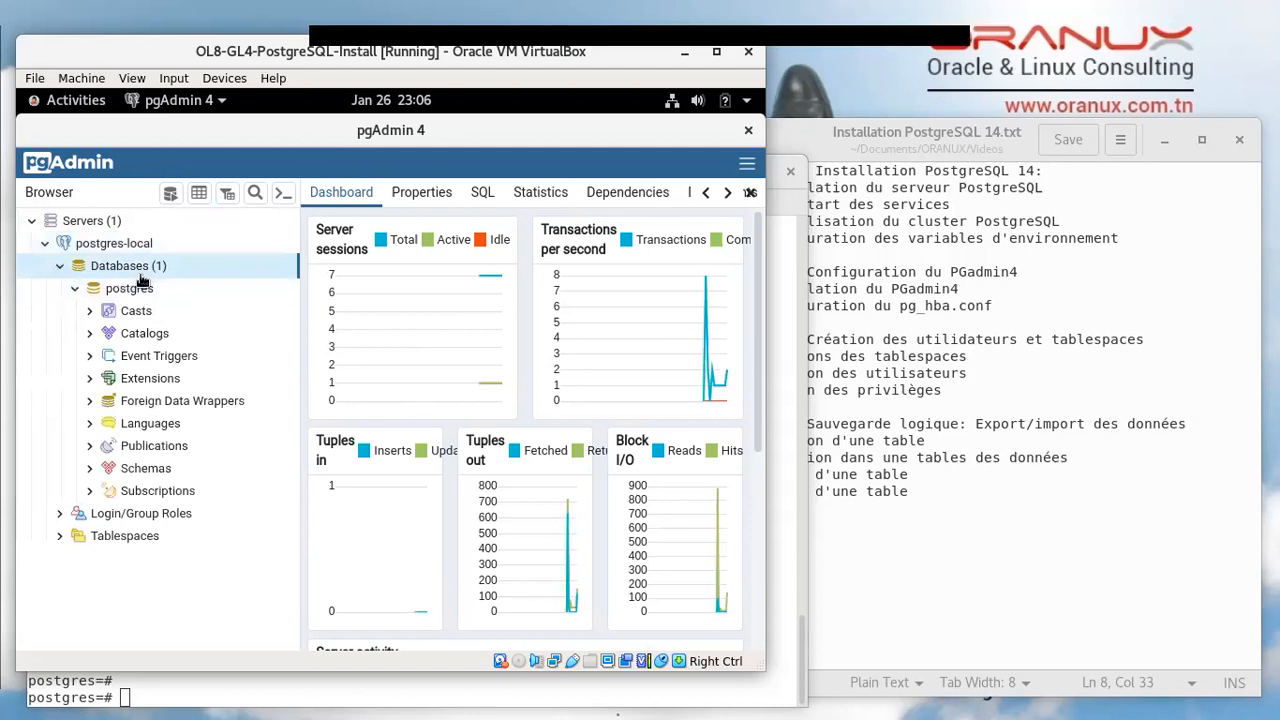
{"action": "left_click", "coordinate": [75, 289]}
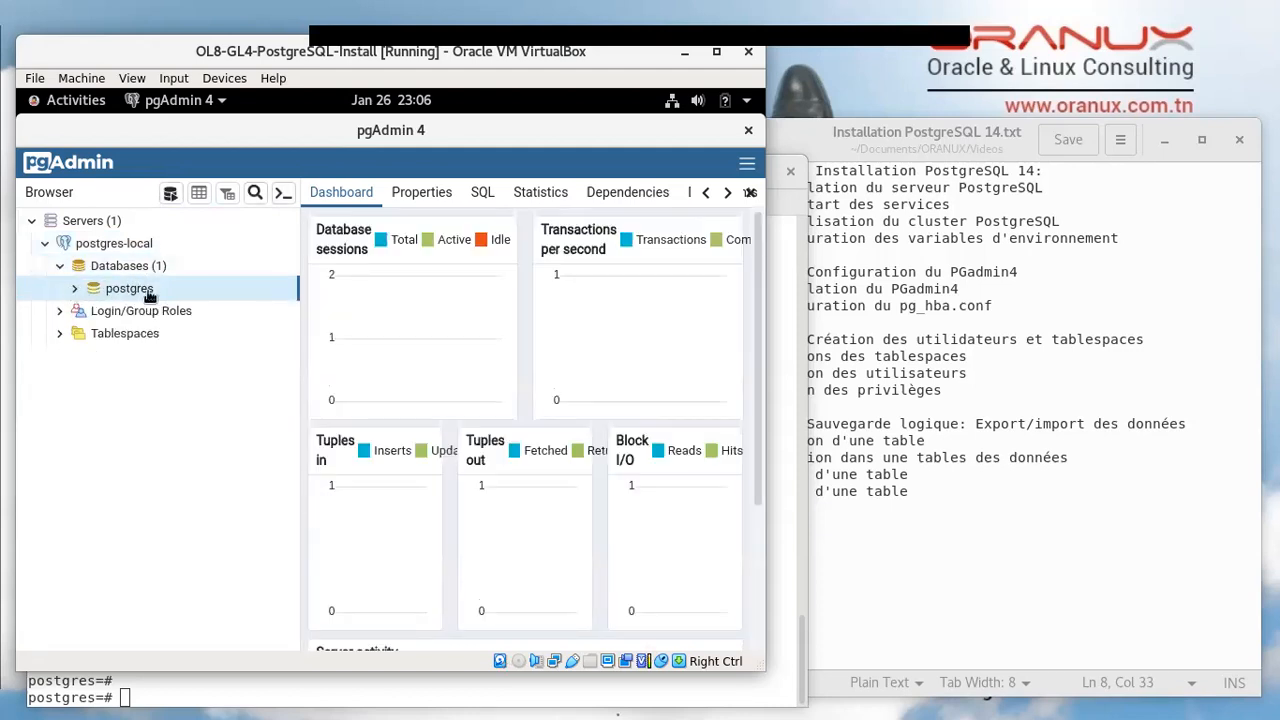
{"action": "left_click", "coordinate": [110, 313]}
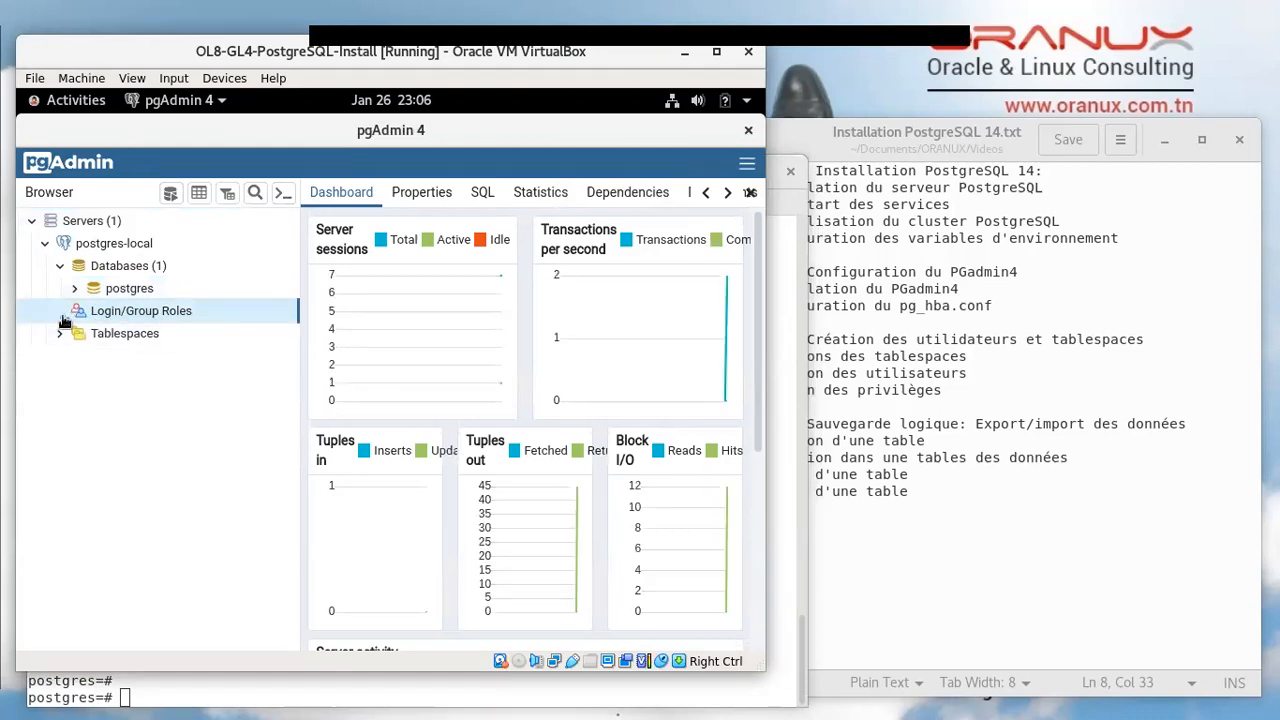
{"action": "left_click", "coordinate": [60, 314]}
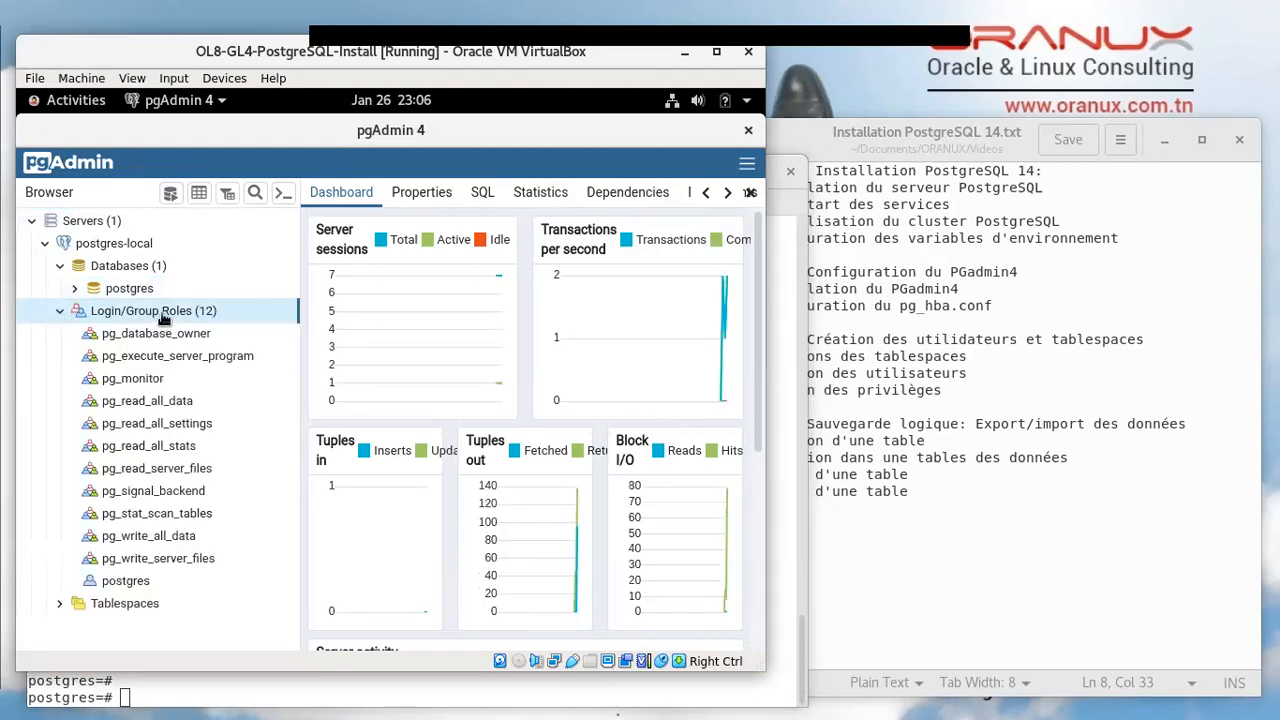
{"action": "left_click", "coordinate": [59, 312]}
{"action": "left_click", "coordinate": [60, 266]}
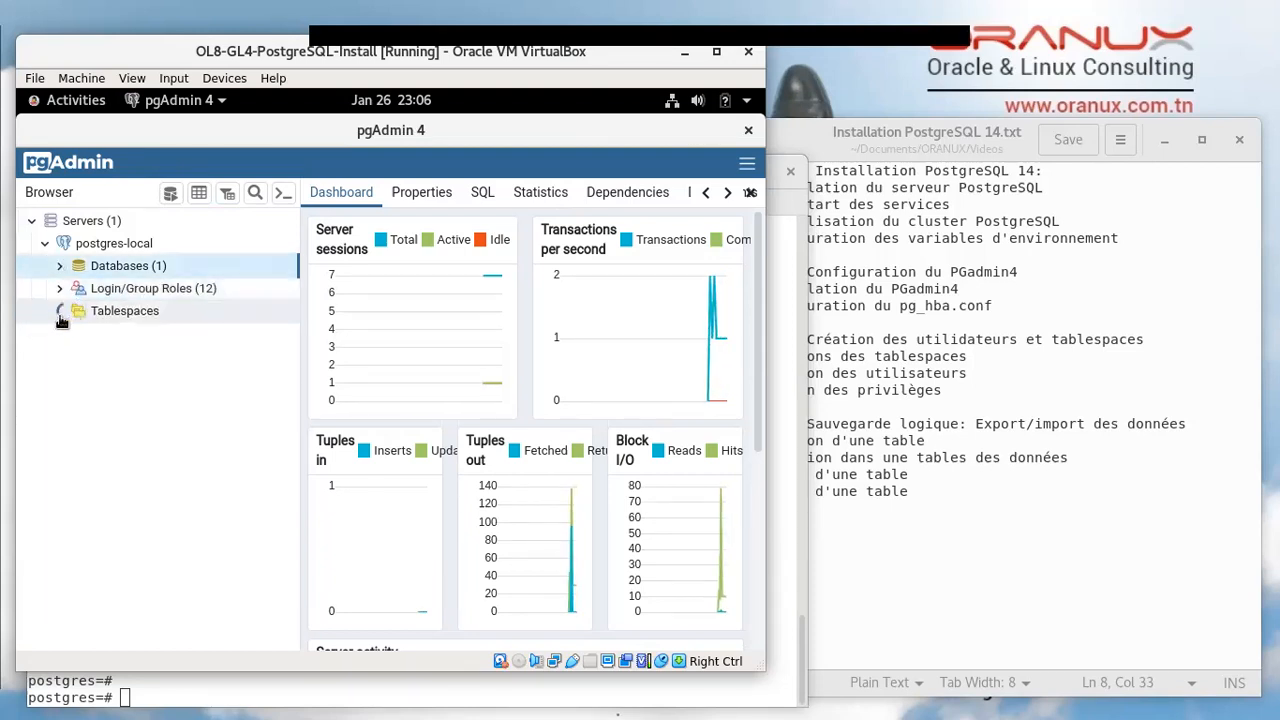
{"action": "left_click", "coordinate": [60, 313]}
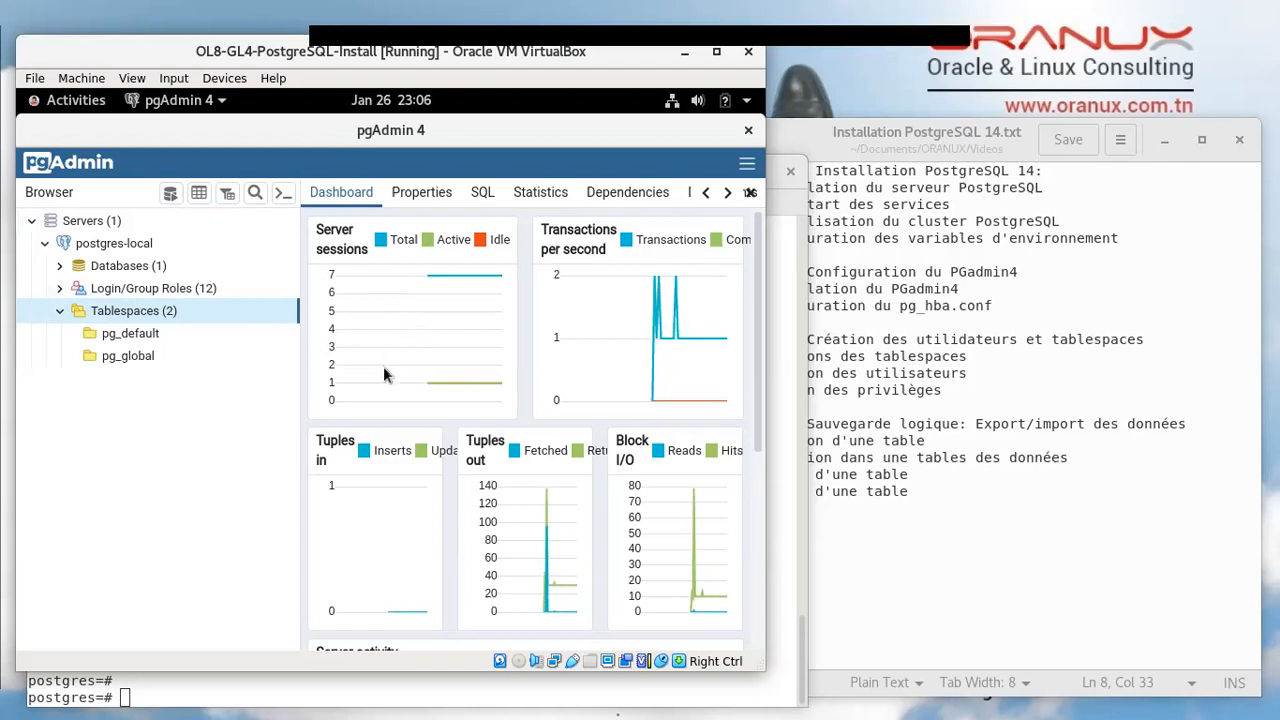
{"action": "scroll", "coordinate": [390, 375], "scroll_direction": "down", "scroll_amount": 5}
{"action": "scroll", "coordinate": [395, 384], "scroll_direction": "down", "scroll_amount": 2}
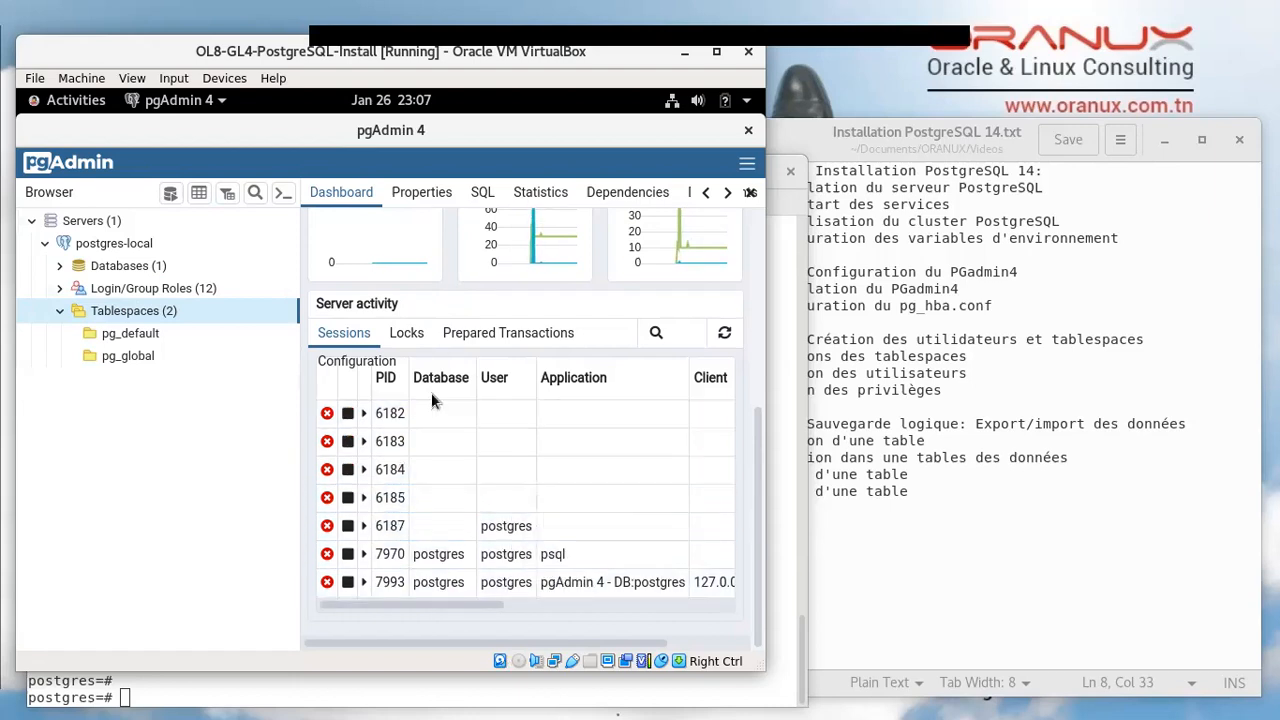
{"action": "left_click", "coordinate": [406, 338]}
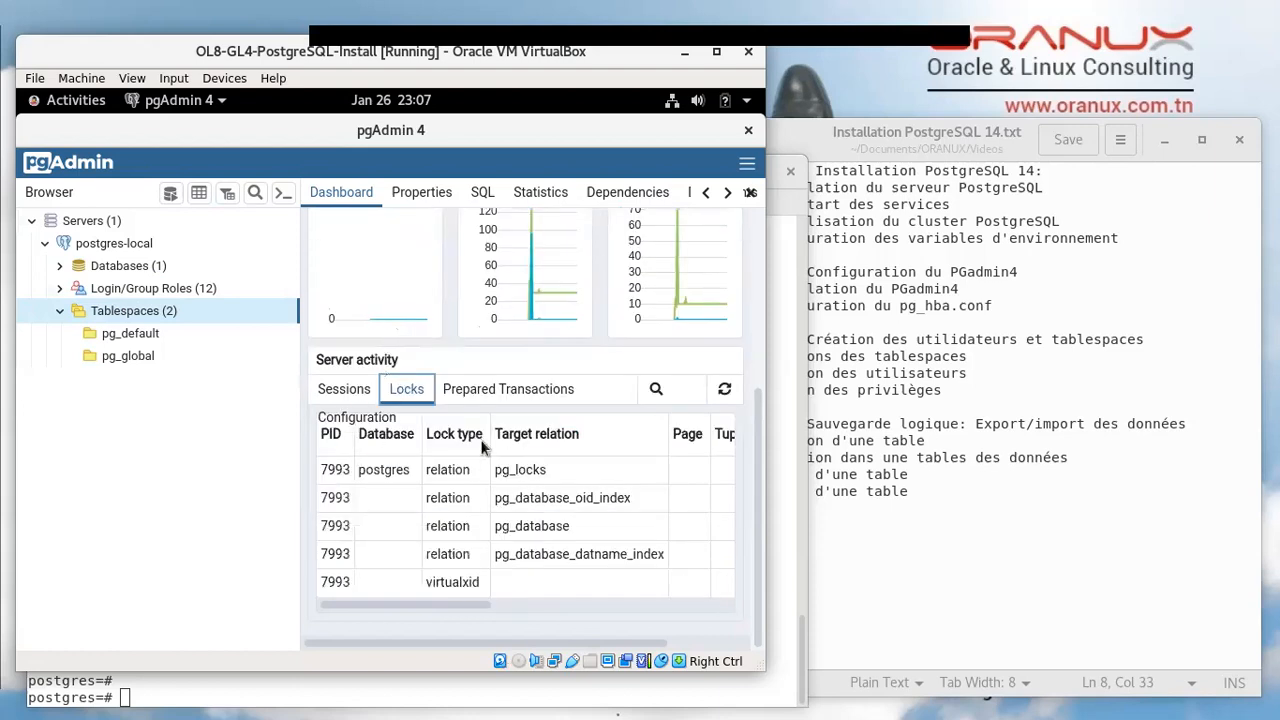
{"action": "left_click", "coordinate": [490, 389]}
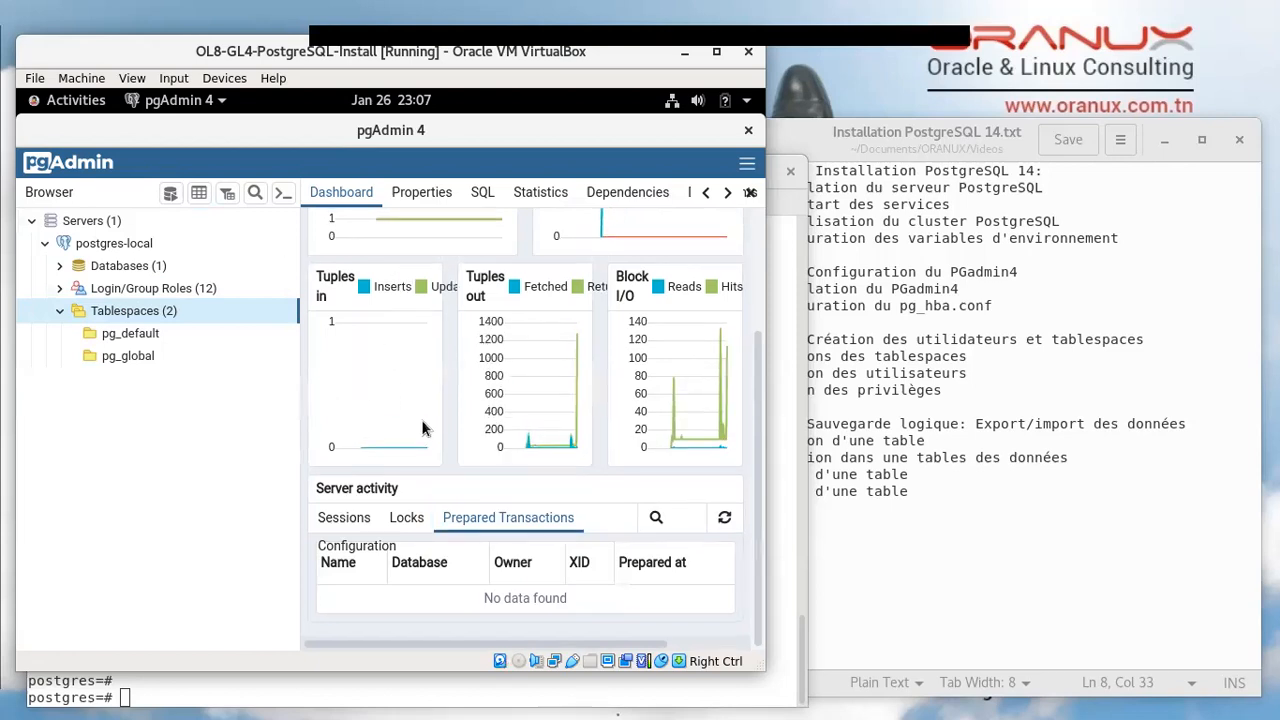
{"action": "scroll", "coordinate": [422, 428], "scroll_direction": "up", "scroll_amount": 3}
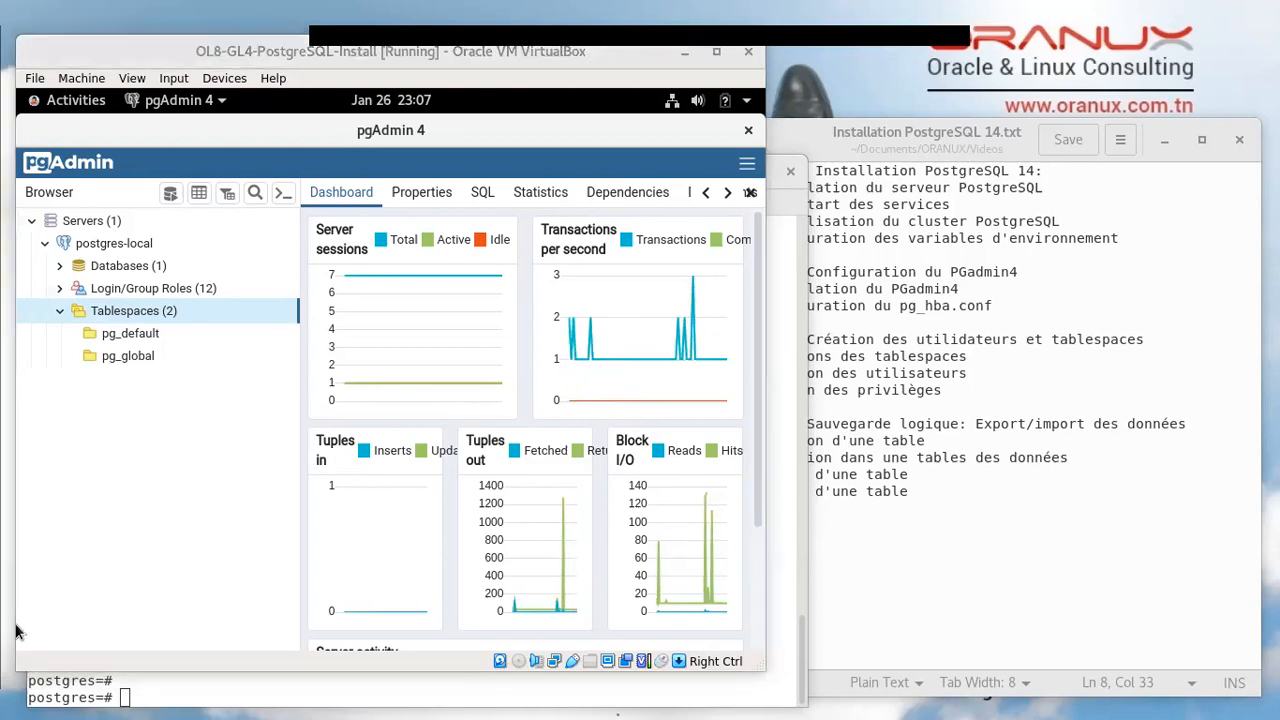
Move the second pgAdmin window to the right and start a new server named postgres-GL4
{"action": "left_click_drag", "start_coordinate": [0, 218], "coordinate": [748, 82]}
{"action": "left_click_drag", "start_coordinate": [174, 58], "coordinate": [650, 33]}
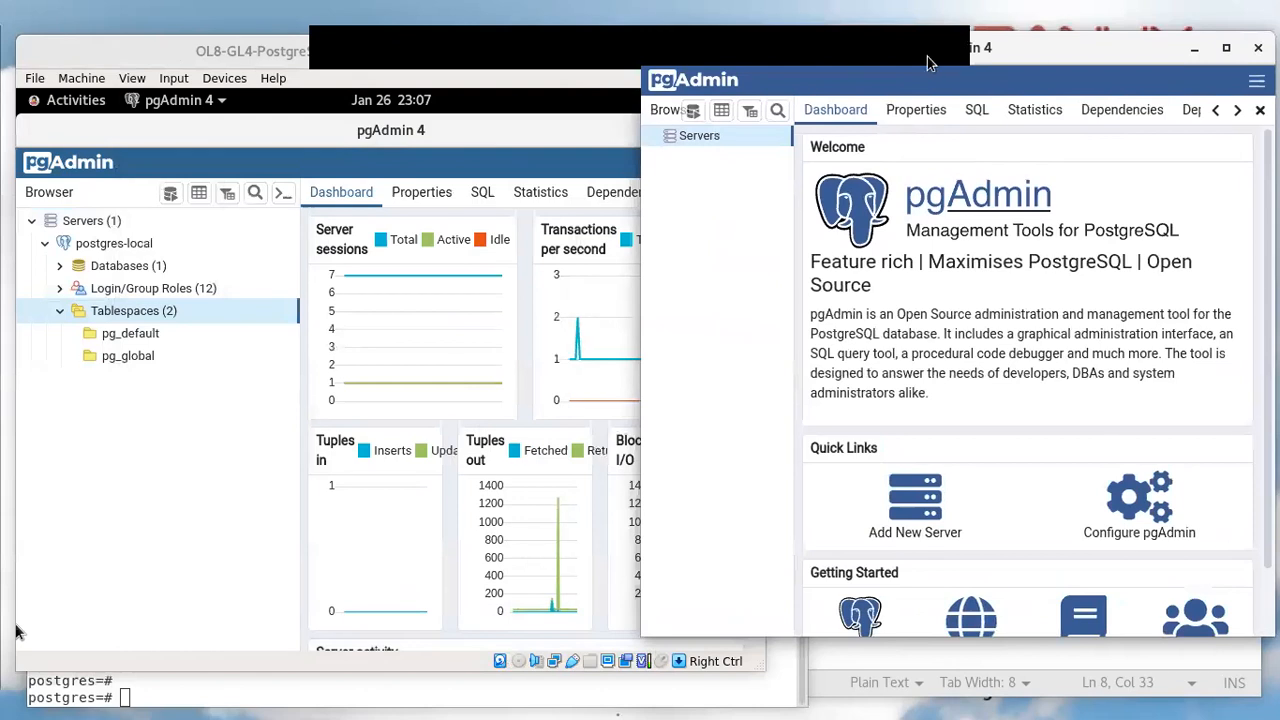
{"action": "left_click_drag", "start_coordinate": [1067, 60], "coordinate": [994, 104]}
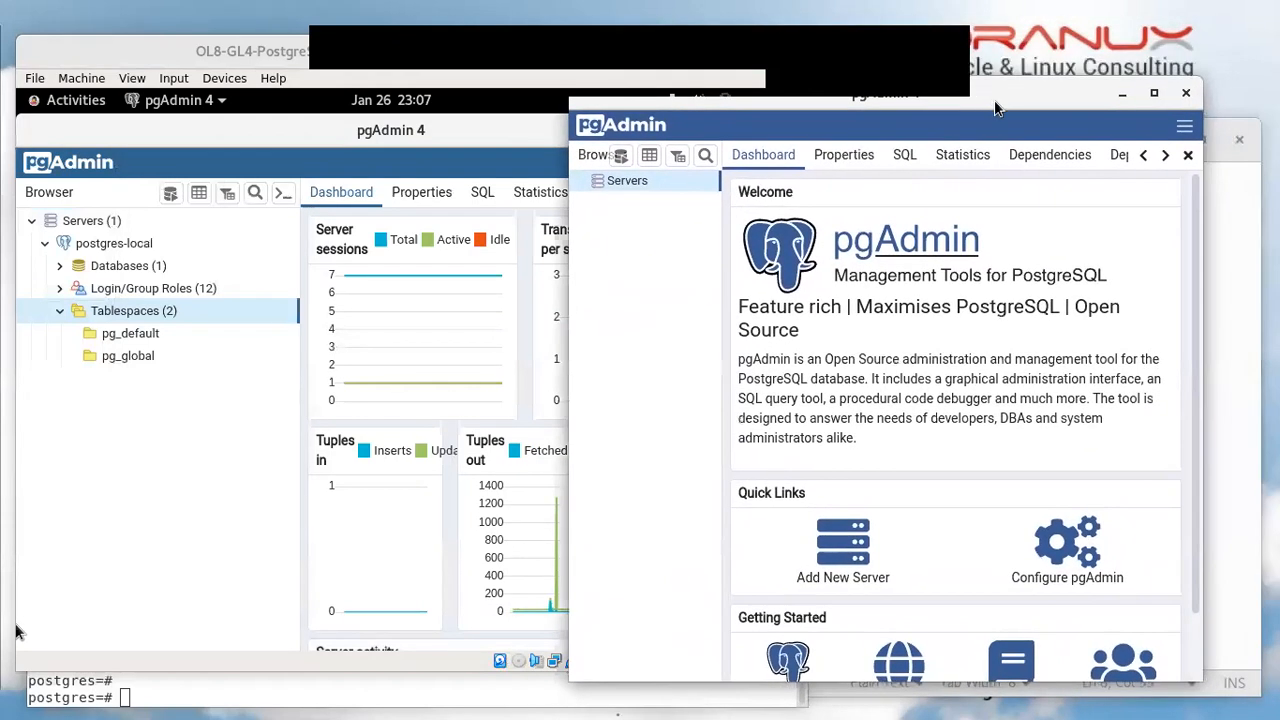
{"action": "right_click", "coordinate": [601, 180]}
{"action": "mouse_move", "coordinate": [640, 202]}
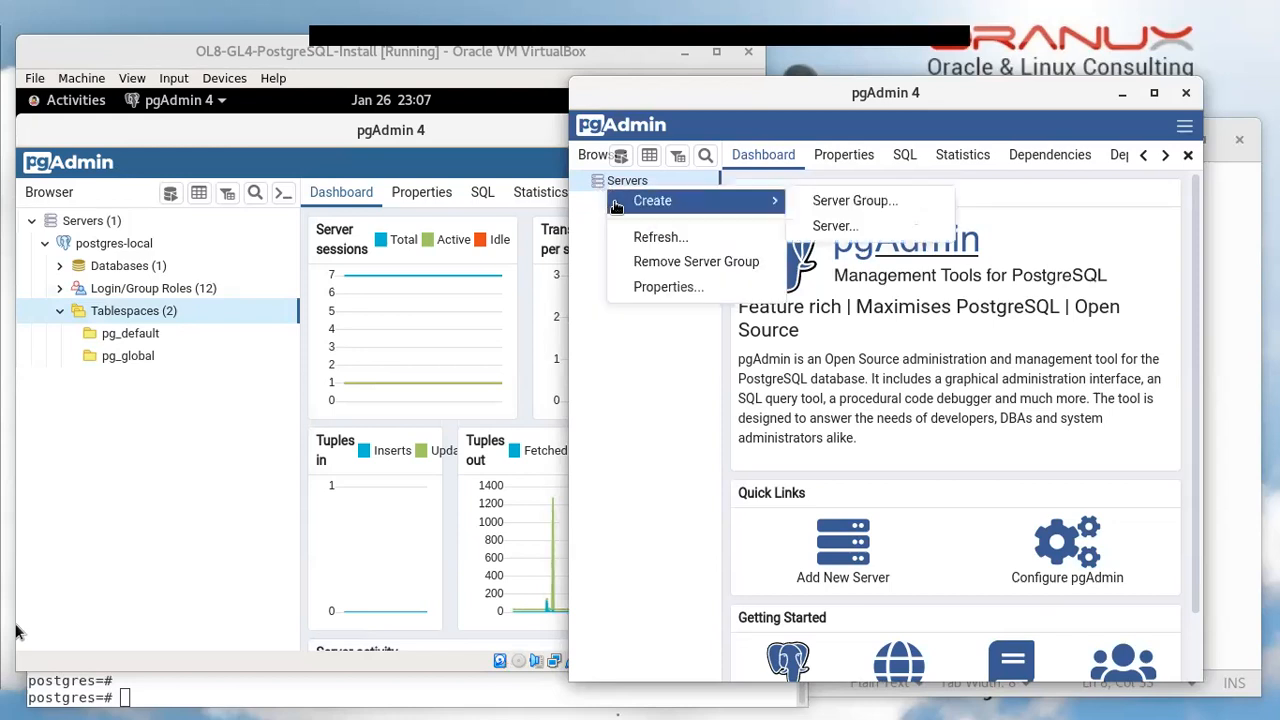
{"action": "left_click", "coordinate": [834, 225]}
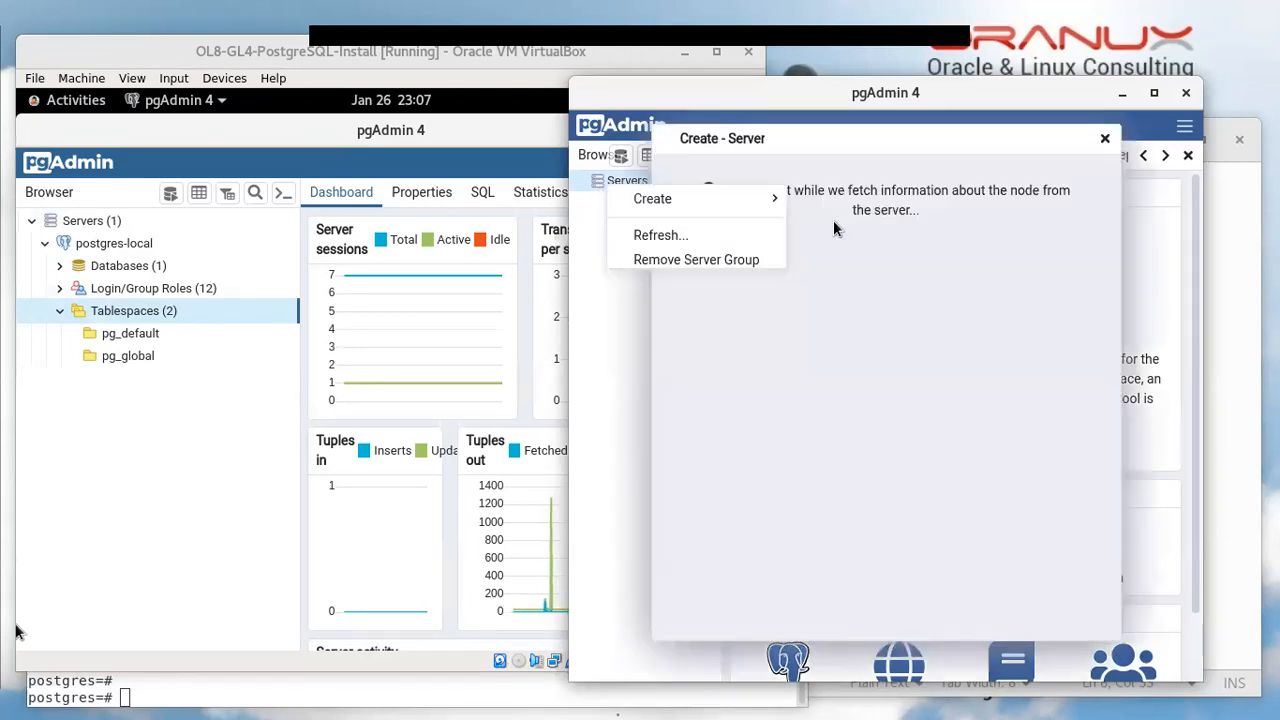
{"action": "type", "text": "postgres-"}
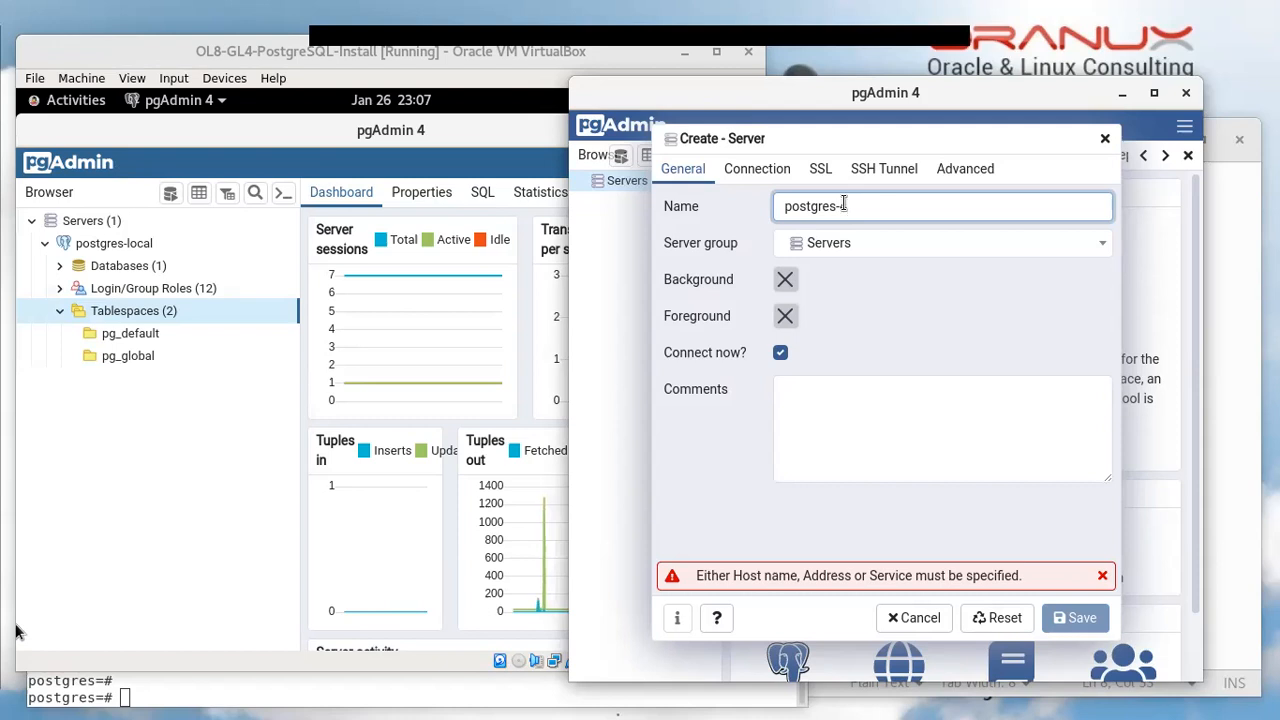
{"action": "type", "text": "L4"}
{"action": "left_click", "coordinate": [843, 205]}
{"action": "type", "text": "G"}
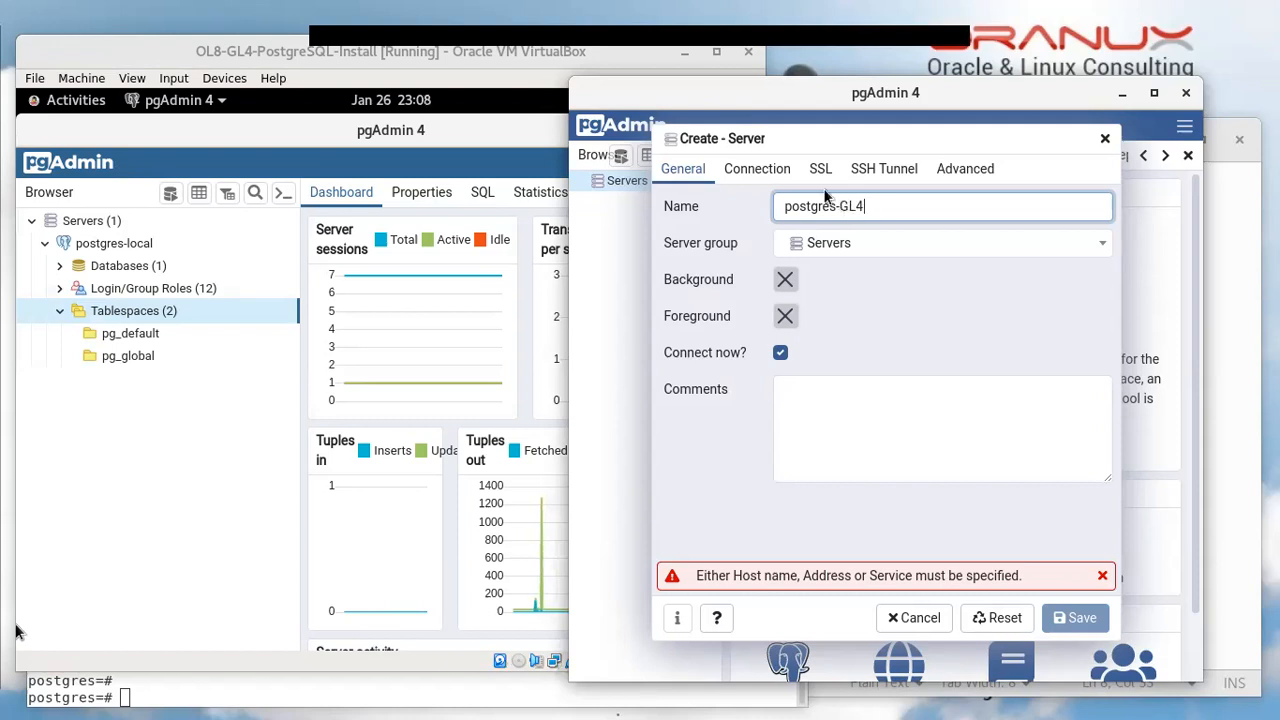
Set host 172.16.1.4, maintenance database postgres and the password on Connection, then save
{"action": "left_click", "coordinate": [757, 169]}
{"action": "left_click", "coordinate": [834, 208]}
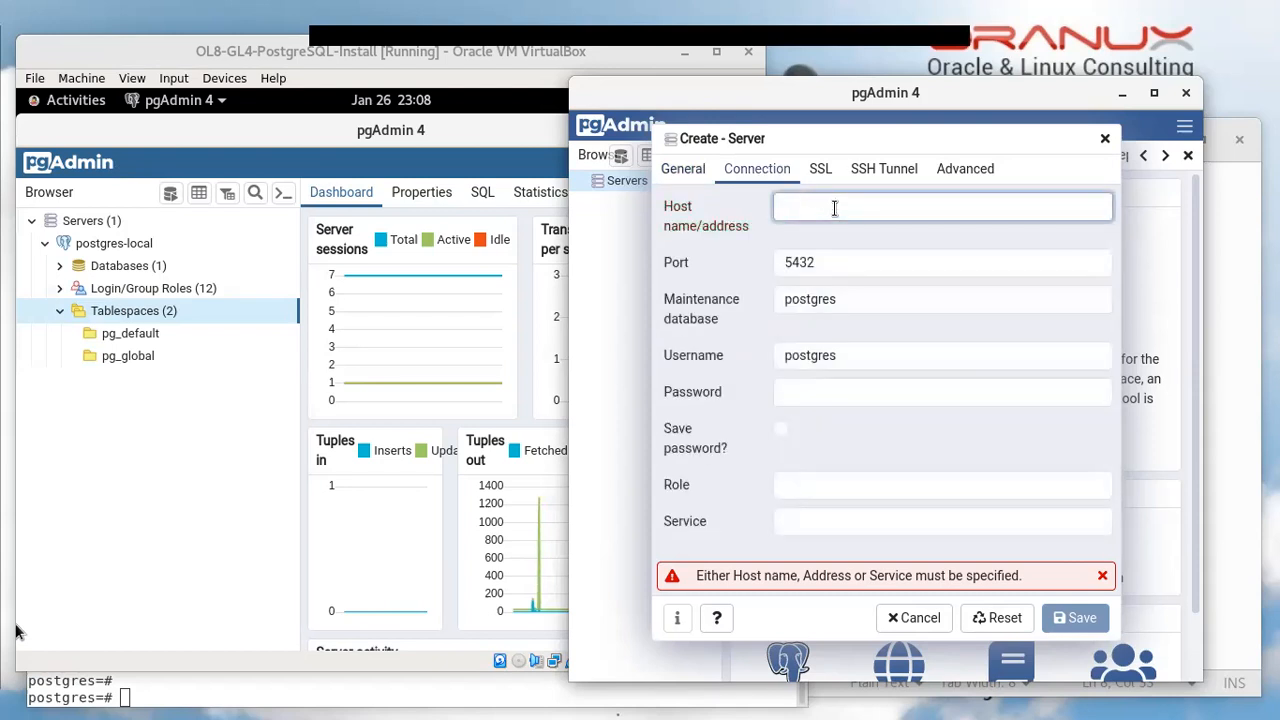
{"action": "type", "text": "172.16."}
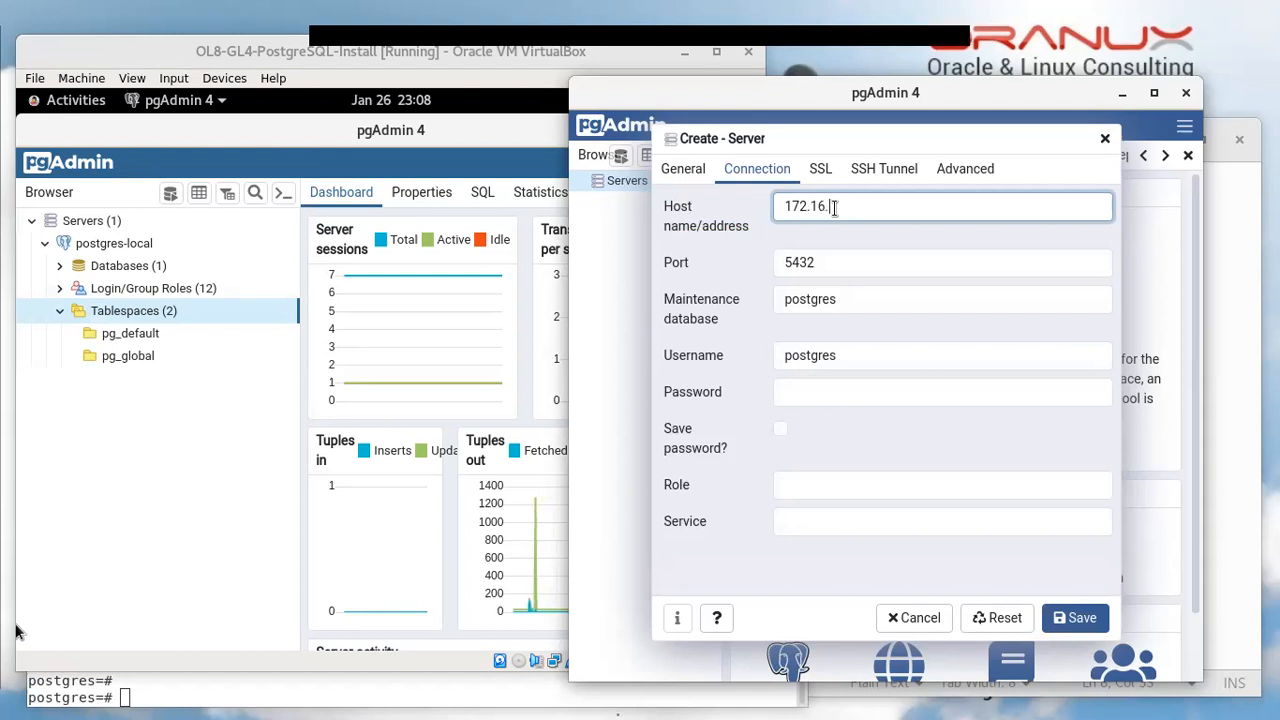
{"action": "type", "text": "14"}
{"action": "left_click", "coordinate": [836, 206]}
{"action": "type", "text": ".4"}
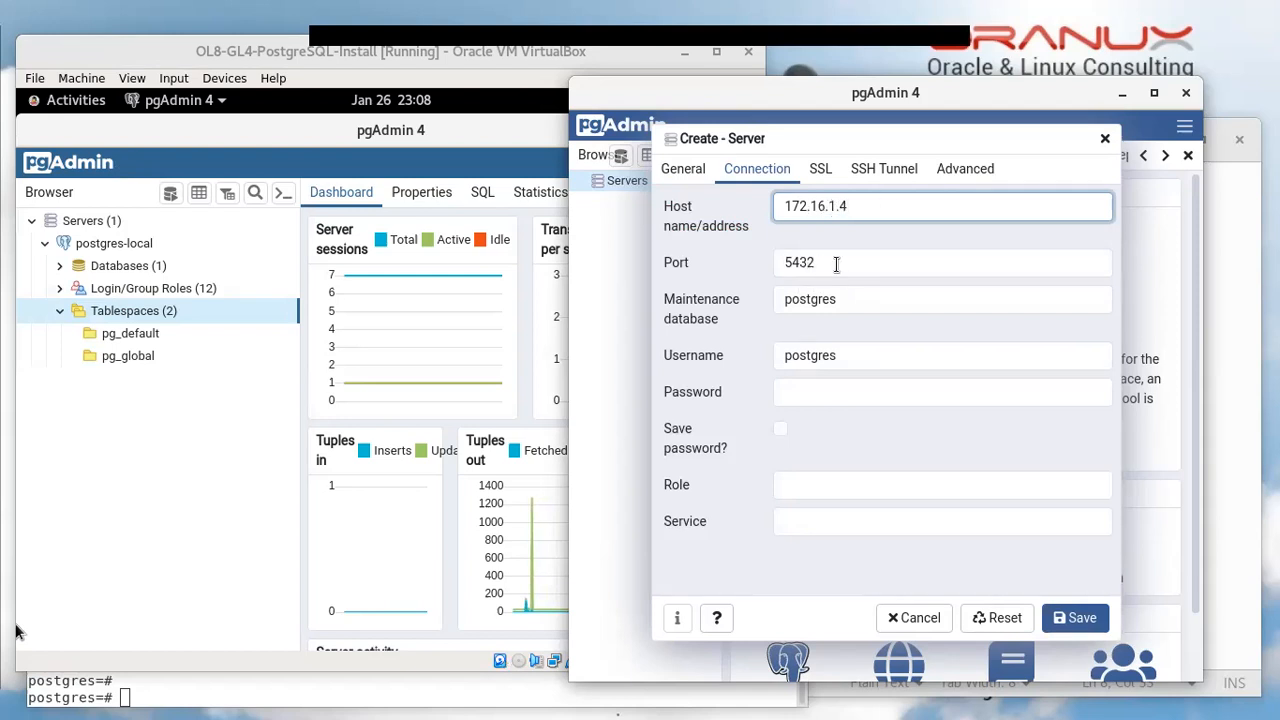
{"action": "double_click", "coordinate": [846, 298]}
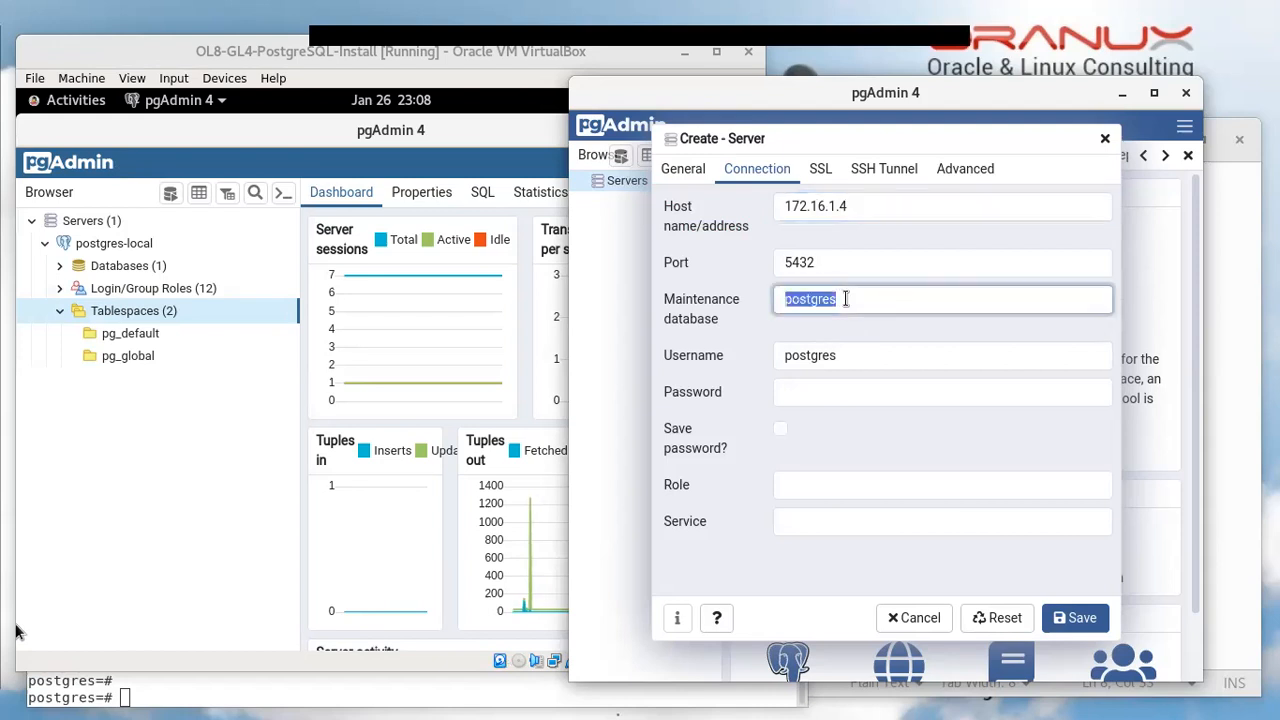
{"action": "left_click", "coordinate": [801, 390]}
{"action": "type", "text": "postgres"}
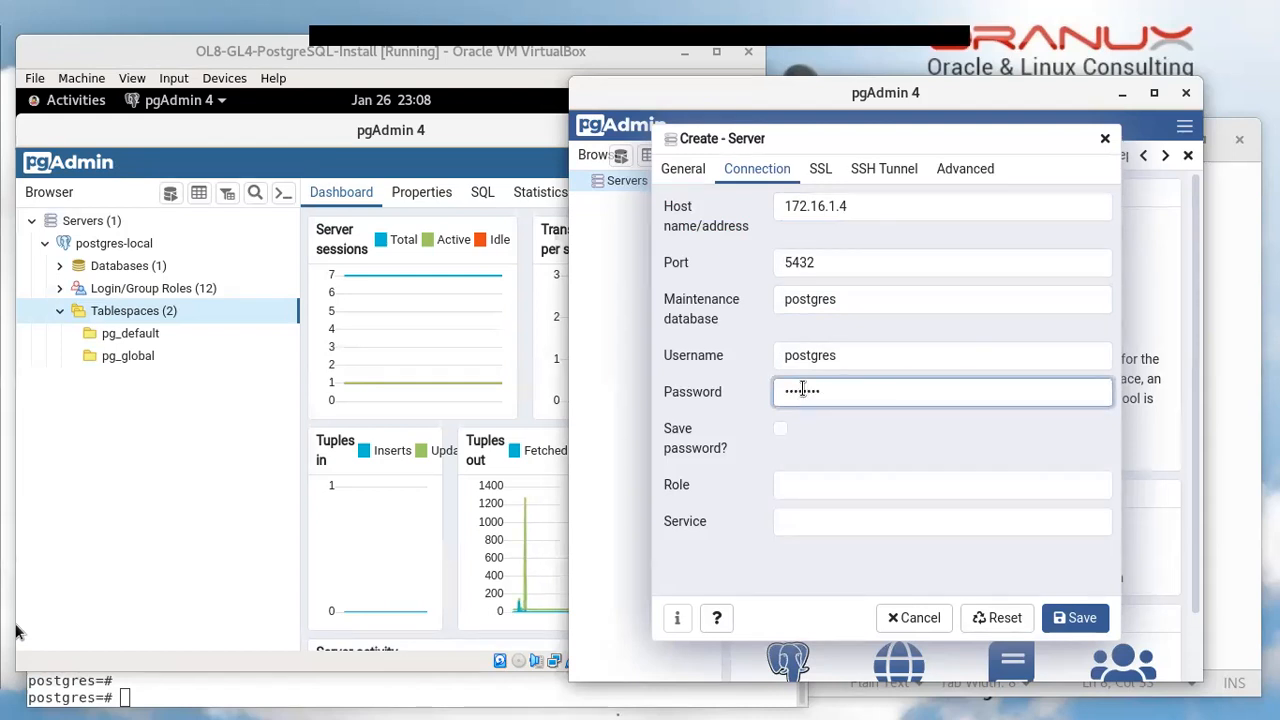
{"action": "left_click", "coordinate": [1068, 620]}
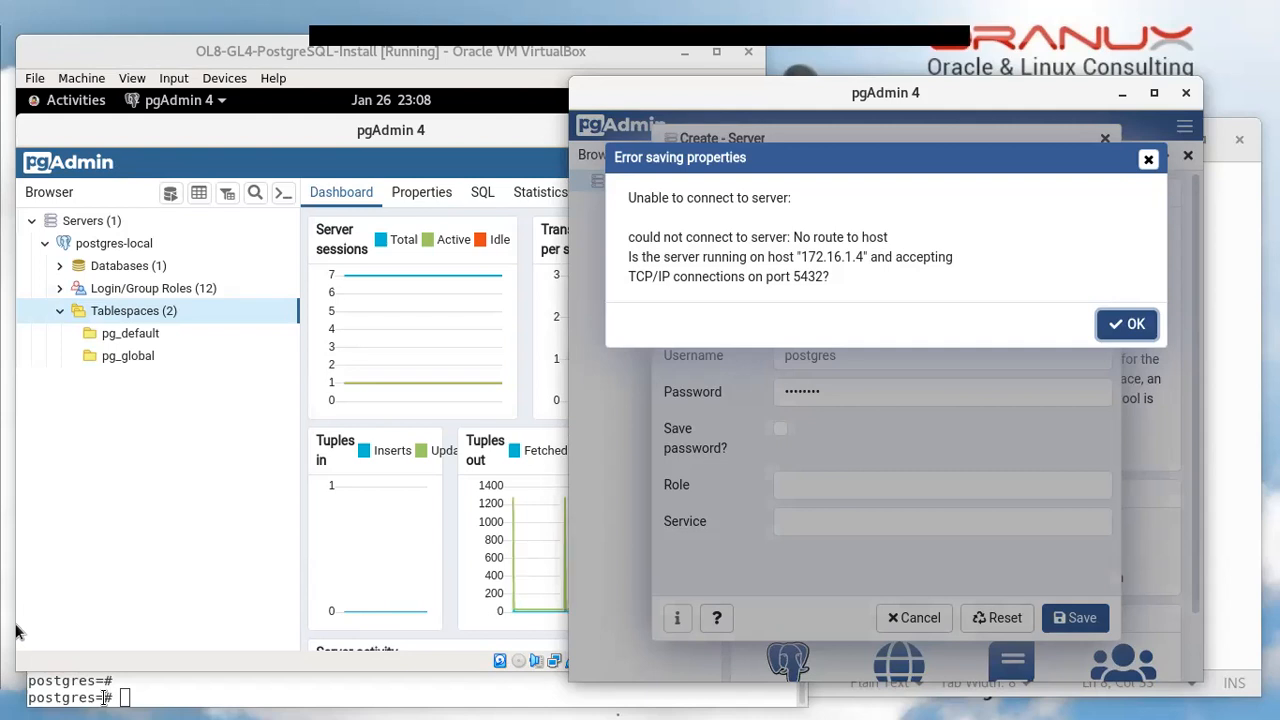
In the terminal, exit psql and the postgres user shell back to root
{"action": "key", "text": "alt+Tab"}
{"action": "type", "text": "exit"}
{"action": "key", "text": "Return"}
{"action": "key", "text": "Return"}
{"action": "key", "text": "Return"}
{"action": "key", "text": "Return"}
{"action": "key", "text": "Return"}
{"action": "key", "text": "Return"}
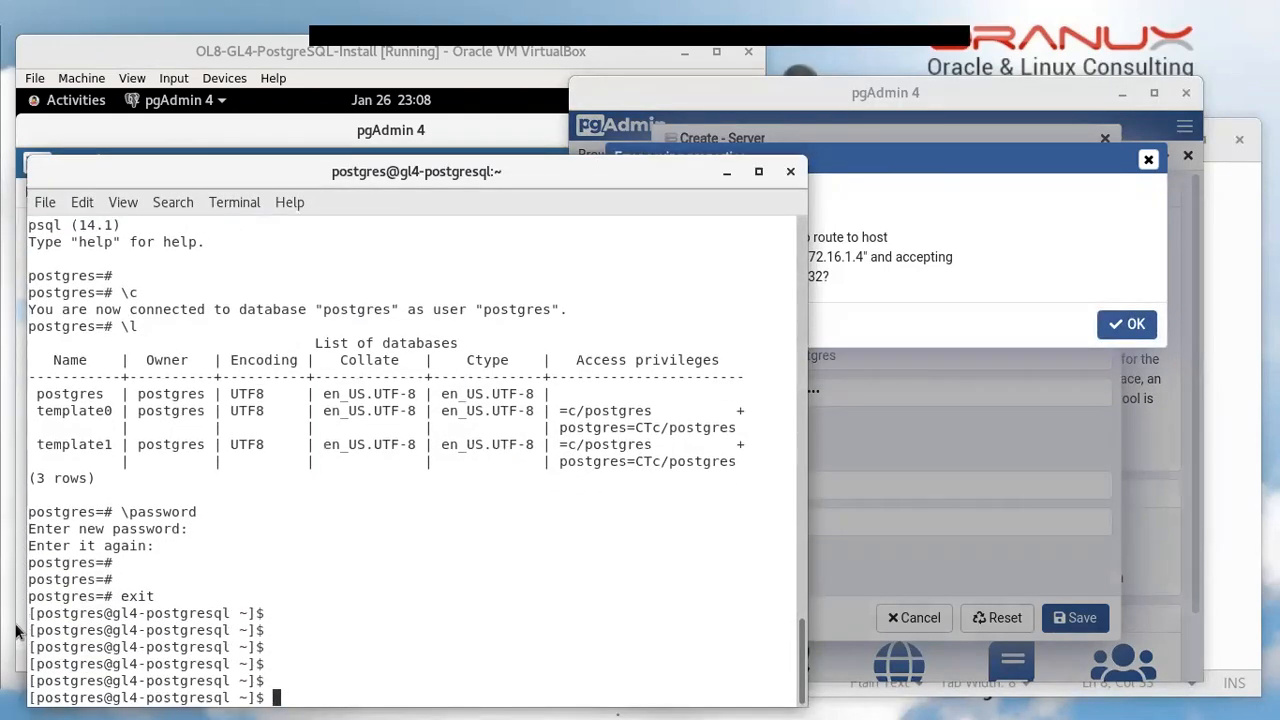
{"action": "type", "text": "exit"}
{"action": "key", "text": "Return"}
Check firewalld's status with systemctl status firewalld.service
{"action": "key", "text": "Return"}
{"action": "key", "text": "Return"}
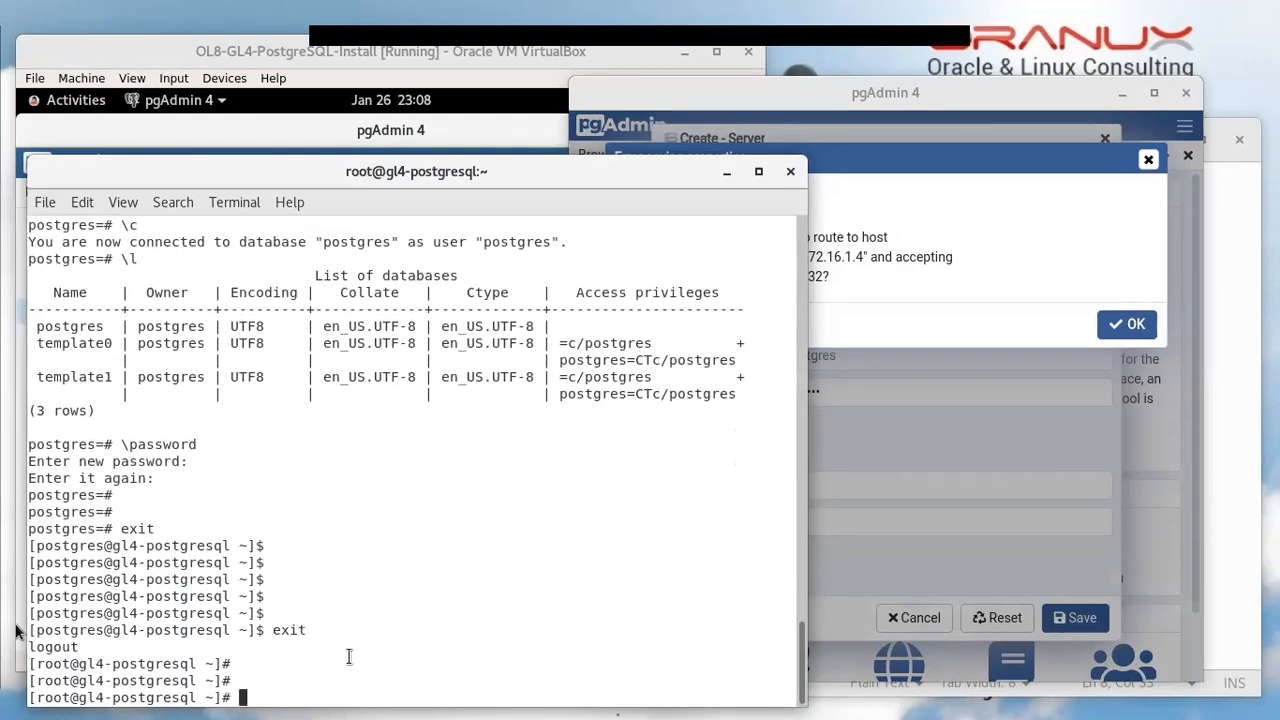
{"action": "type", "text": "sysctl"}
{"action": "key", "text": "BackSpace"}
{"action": "key", "text": "BackSpace"}
{"action": "key", "text": "BackSpace"}
{"action": "key", "text": "BackSpace"}
{"action": "type", "text": "temctl status fire"}
{"action": "key", "text": "Tab"}
{"action": "key", "text": "Return"}
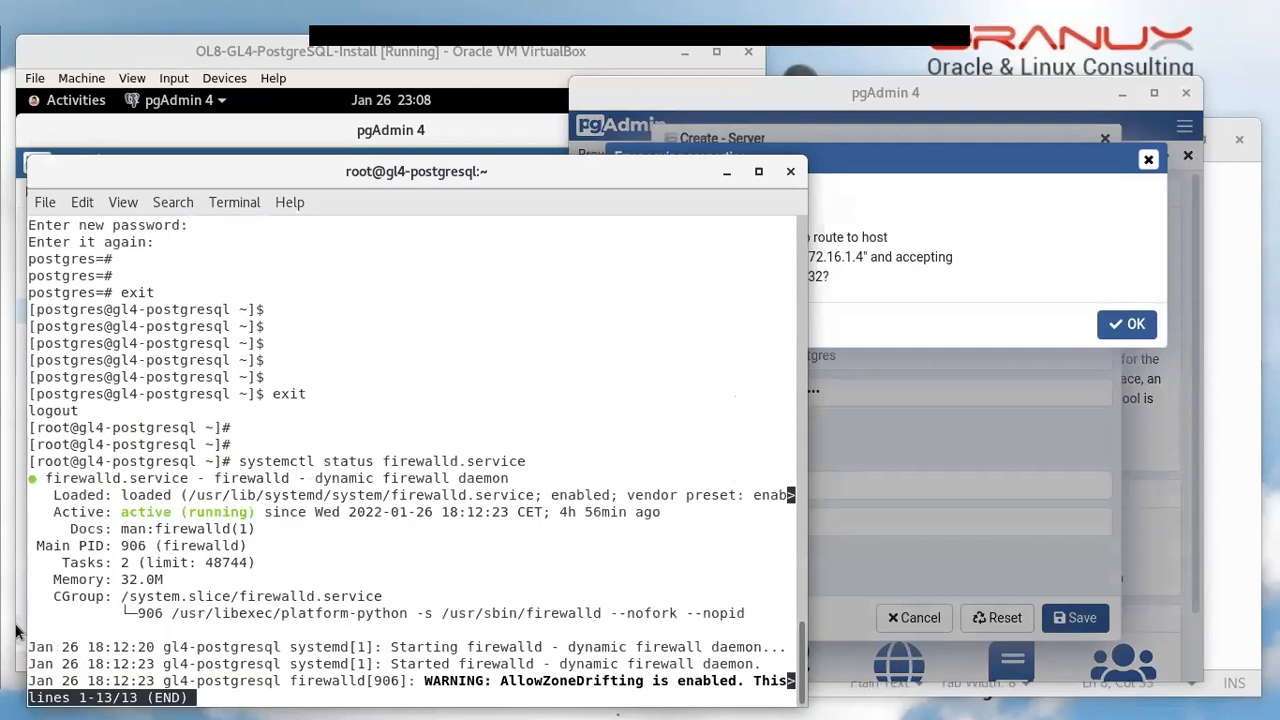
{"action": "key", "text": "q"}
{"action": "key", "text": "Return"}
{"action": "key", "text": "Return"}
{"action": "key", "text": "Return"}
{"action": "key", "text": "Return"}
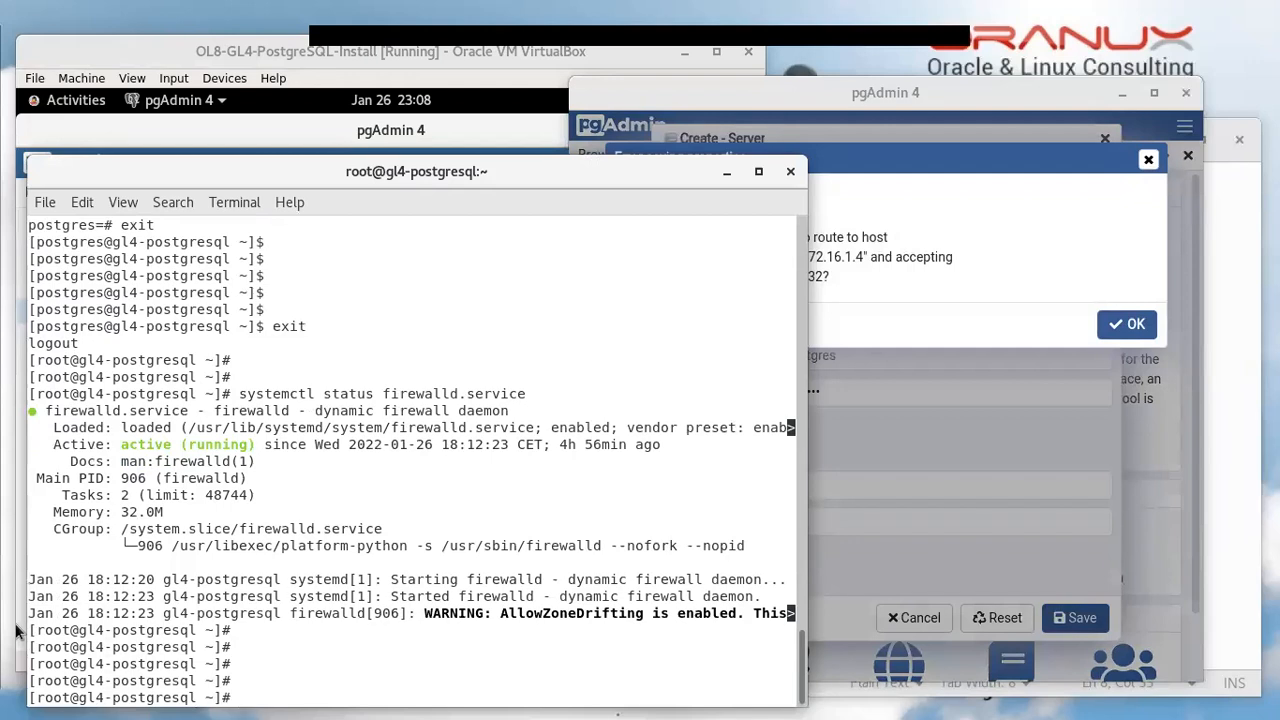
List the firewall's open ports and allowed services with firewall-cmd --list-ports and --list-services
{"action": "type", "text": "firewall-cmd"}
{"action": "type", "text": "--"}
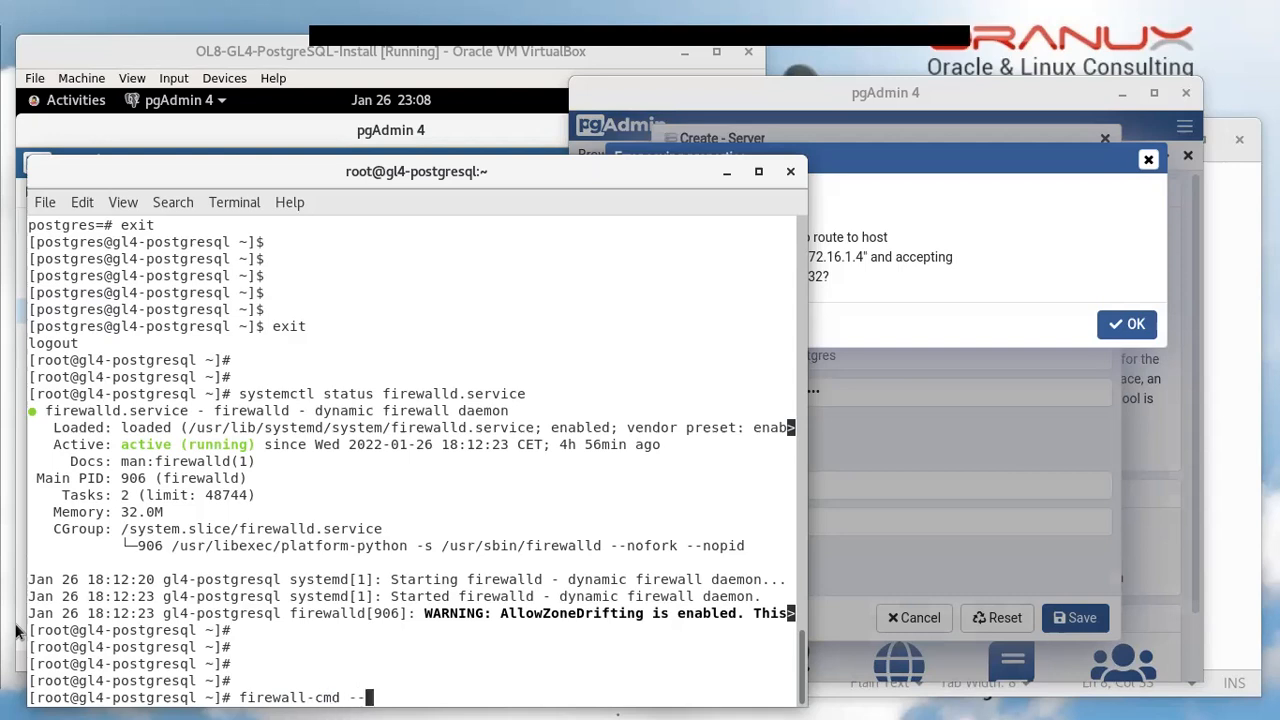
{"action": "type", "text": "list-ports"}
{"action": "key", "text": "Return"}
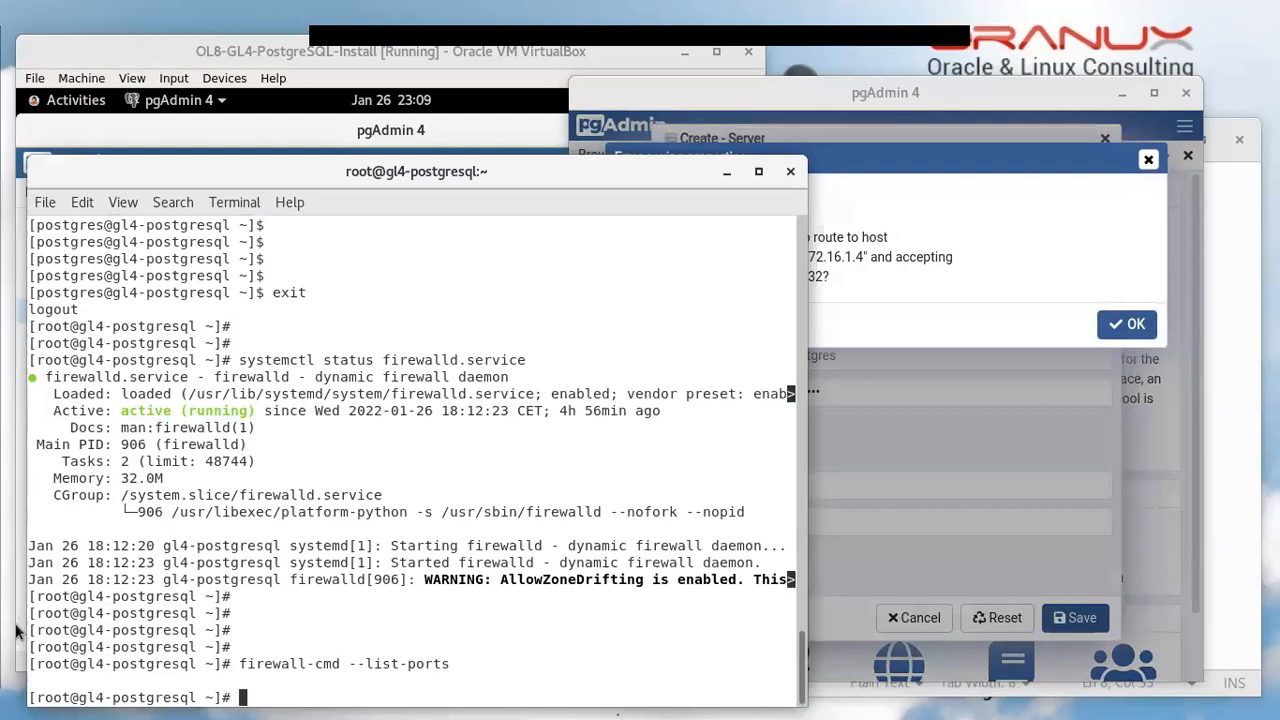
{"action": "key", "text": "Up"}
{"action": "key", "text": "BackSpace"}
{"action": "key", "text": "BackSpace"}
{"action": "key", "text": "BackSpace"}
{"action": "key", "text": "BackSpace"}
{"action": "key", "text": "BackSpace"}
{"action": "key", "text": "BackSpace"}
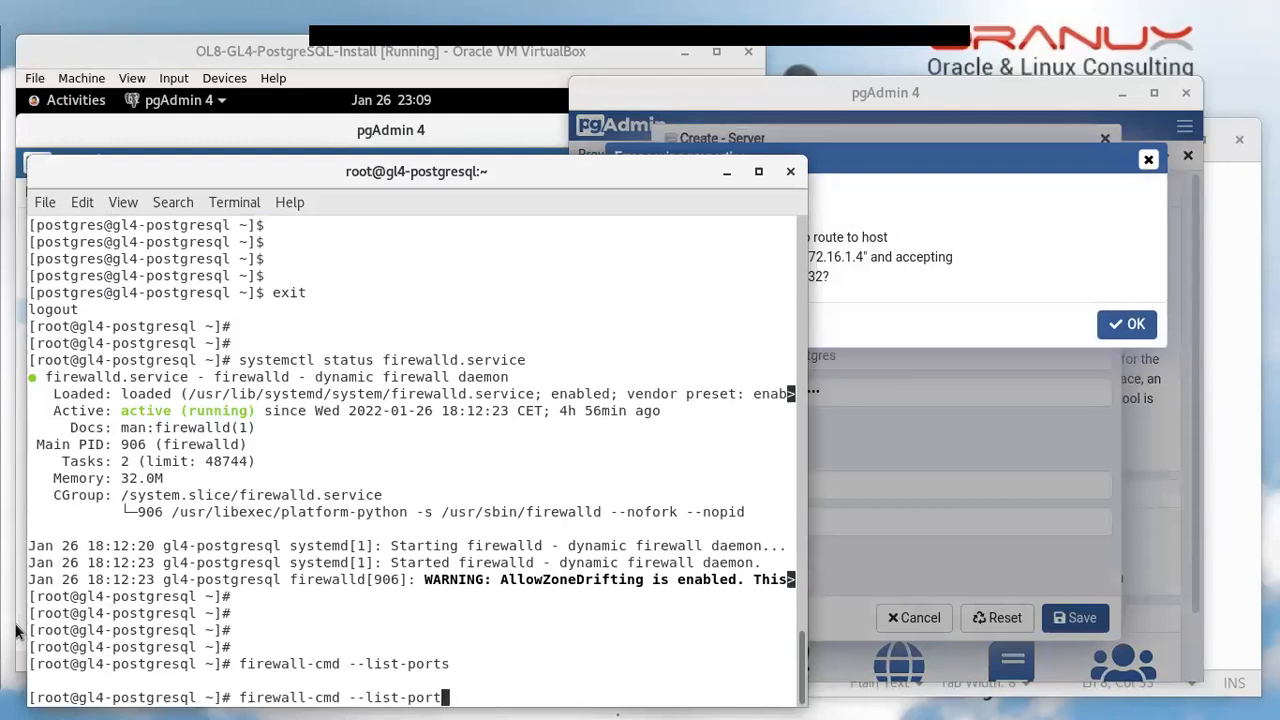
{"action": "type", "text": "services"}
{"action": "key", "text": "Return"}
{"action": "key", "text": "Return"}
{"action": "key", "text": "Return"}
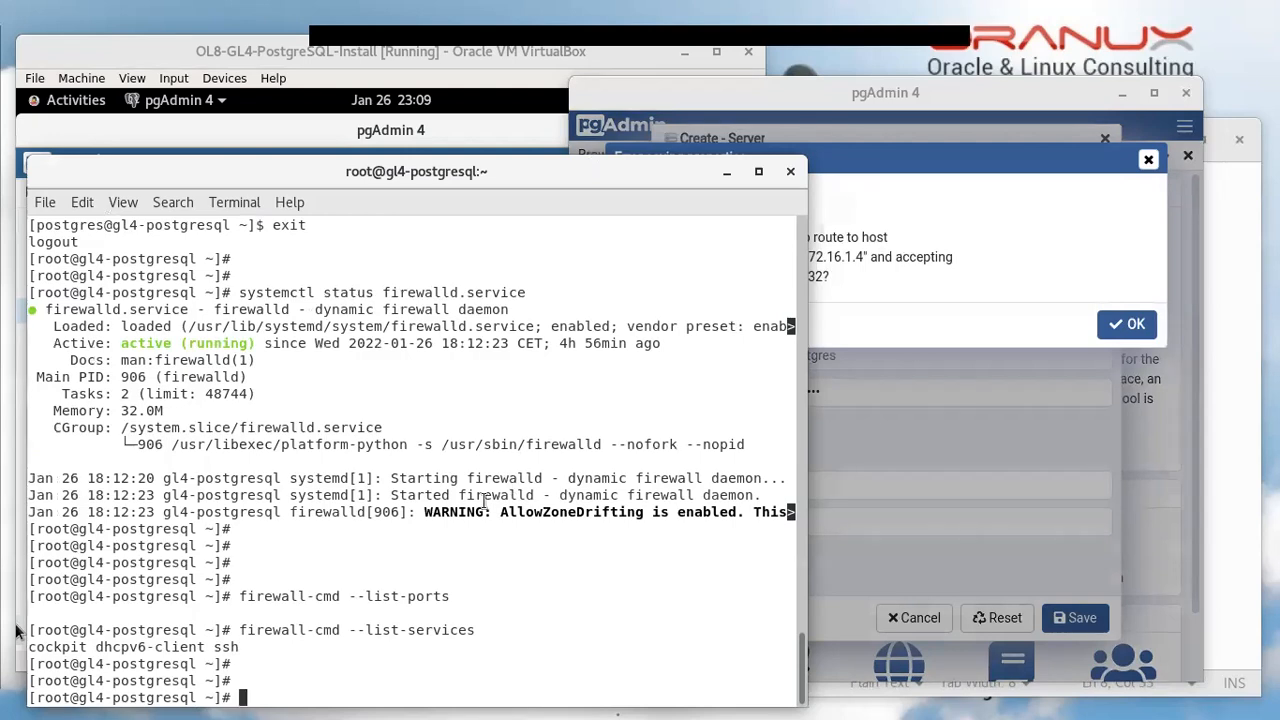
Review the pgAdmin TCP error, then type firewall-cmd --add-service=postgresql --permanent in the terminal
{"action": "left_click_drag", "start_coordinate": [488, 172], "coordinate": [463, 174]}
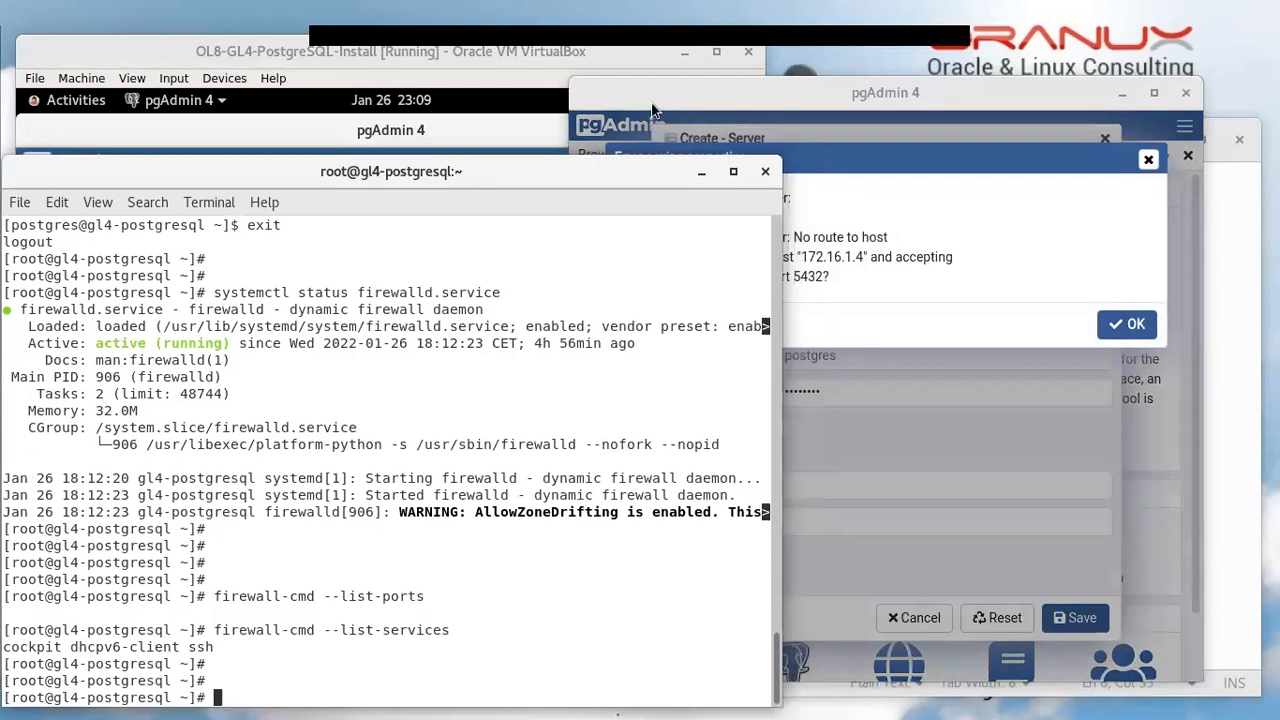
{"action": "left_click", "coordinate": [694, 96]}
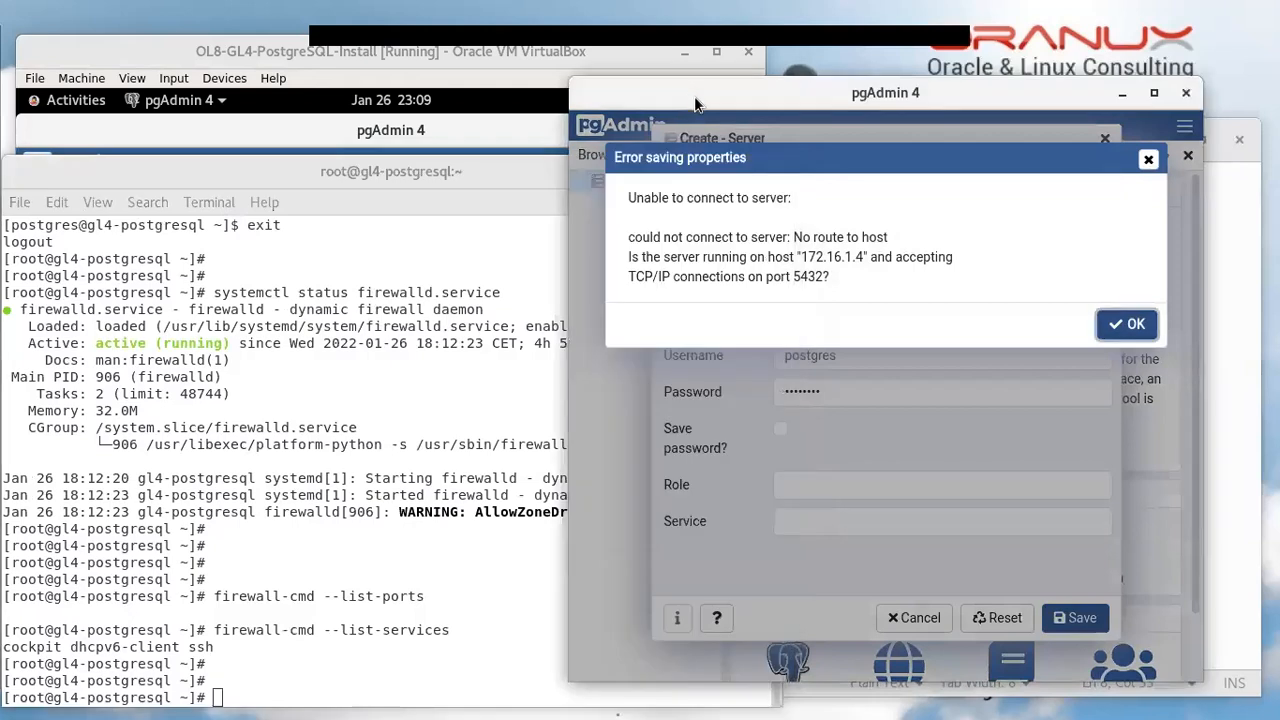
{"action": "double_click", "coordinate": [640, 275]}
{"action": "left_click", "coordinate": [355, 416]}
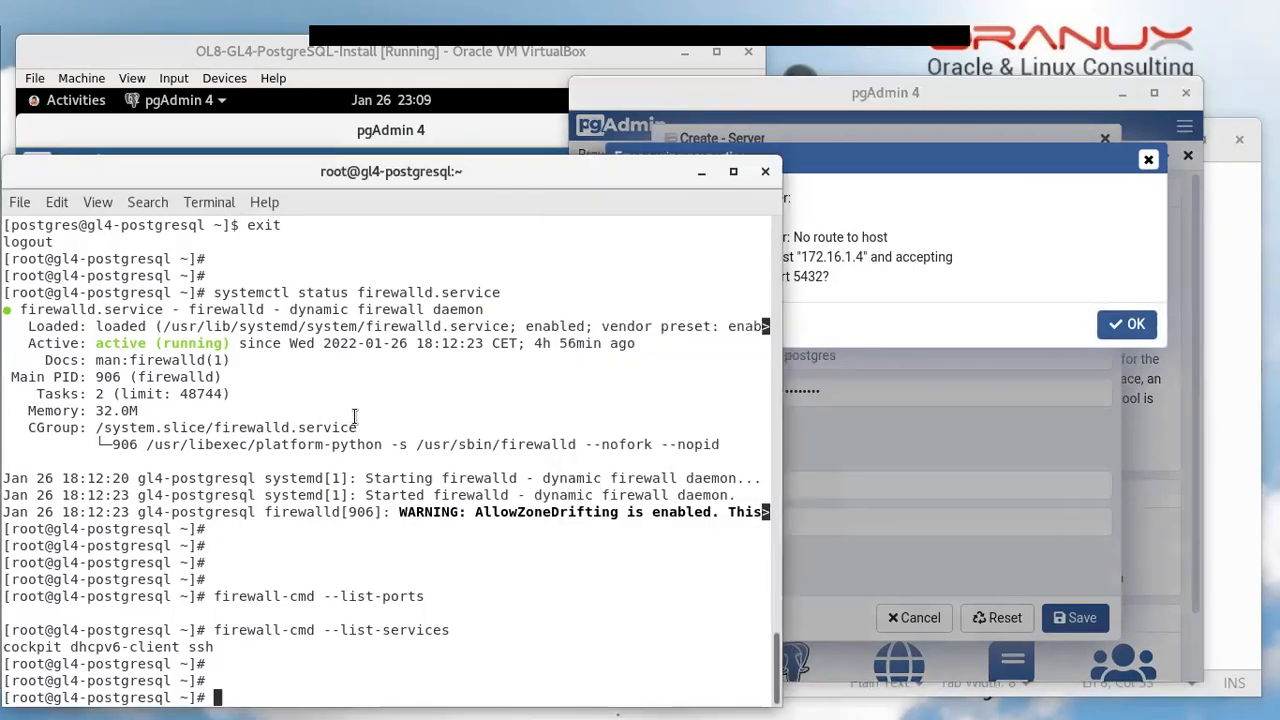
{"action": "type", "text": "fire"}
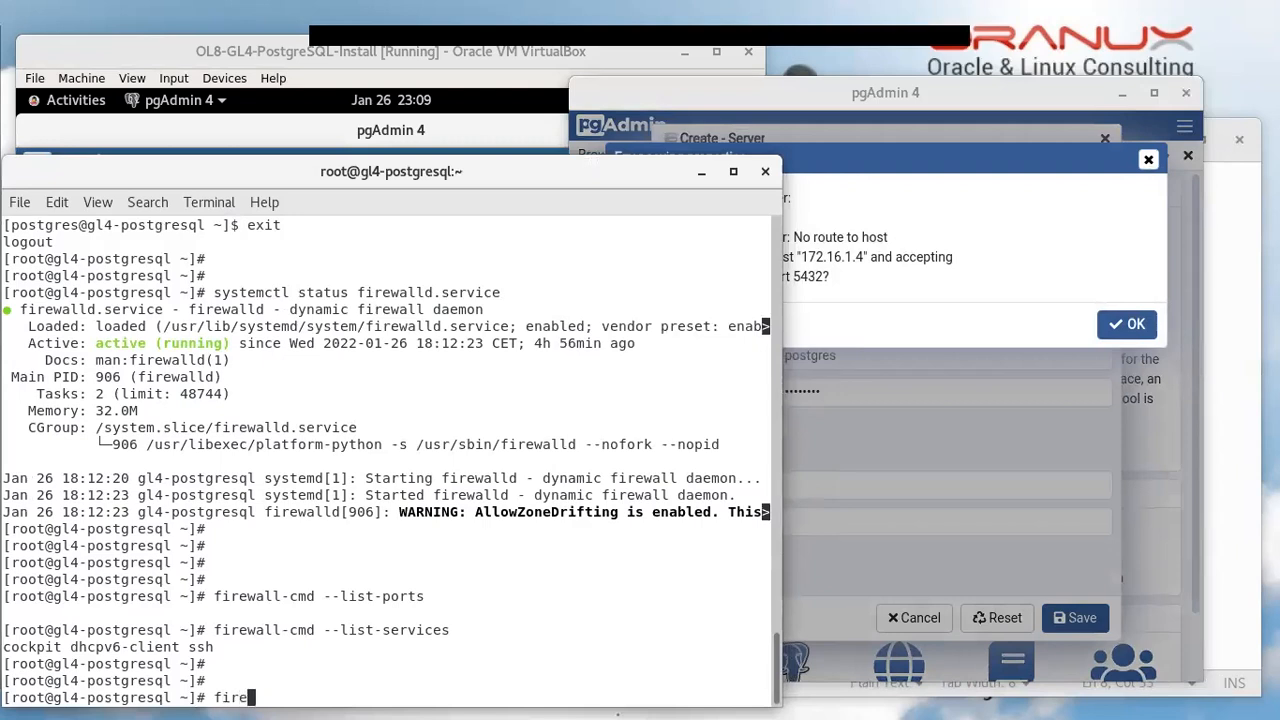
{"action": "type", "text": "wall-cmd --add"}
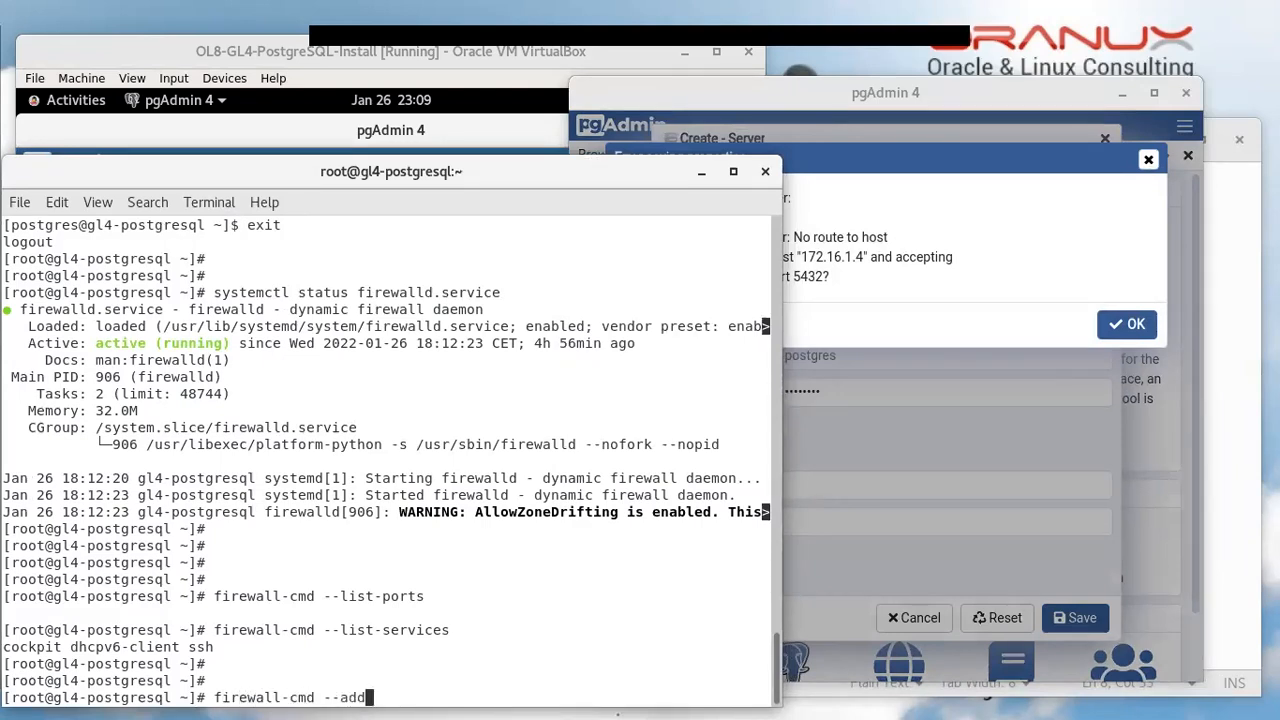
{"action": "type", "text": "-service=postgresql --"}
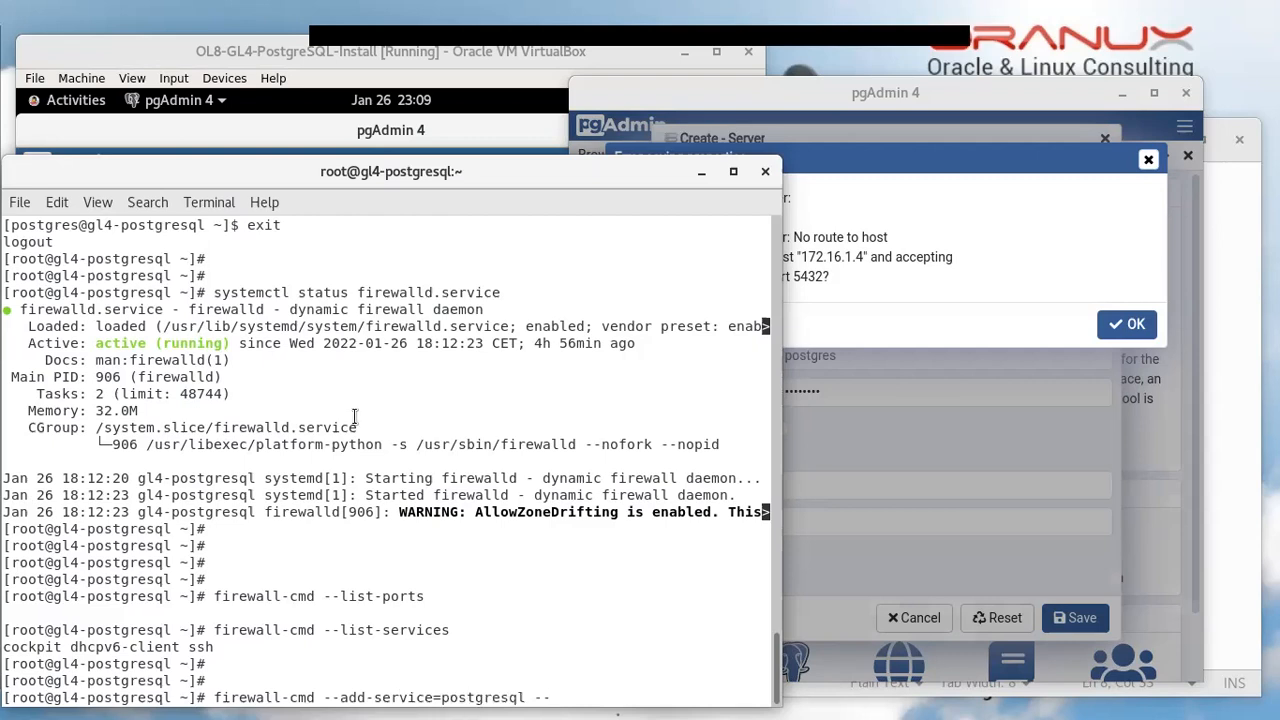
{"action": "type", "text": "permanent"}
Add the postgresql firewall service permanently, then again without --permanent for the running configuration
{"action": "key", "text": "Return"}
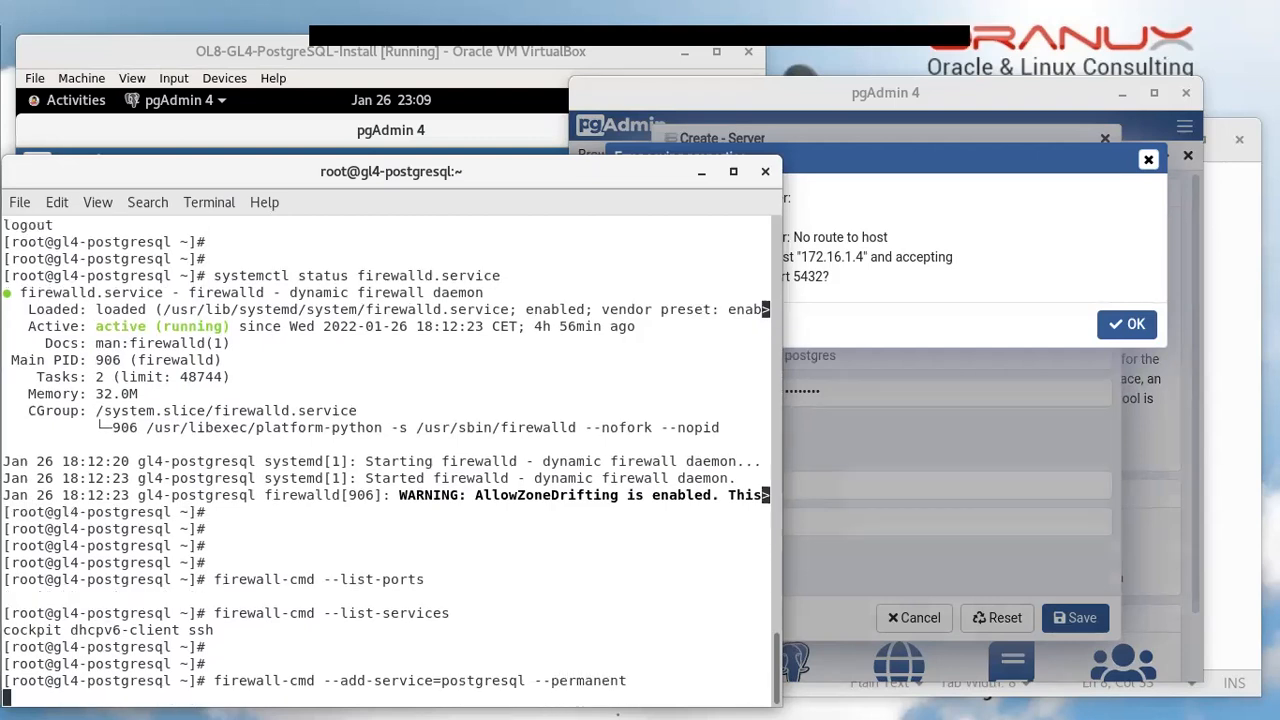
{"action": "key", "text": "Up"}
{"action": "key", "text": "BackSpace"}
{"action": "key", "text": "BackSpace"}
{"action": "key", "text": "BackSpace"}
{"action": "key", "text": "BackSpace"}
{"action": "key", "text": "BackSpace"}
{"action": "key", "text": "BackSpace"}
{"action": "key", "text": "BackSpace"}
{"action": "key", "text": "BackSpace"}
{"action": "key", "text": "BackSpace"}
{"action": "key", "text": "BackSpace"}
{"action": "key", "text": "BackSpace"}
{"action": "key", "text": "BackSpace"}
{"action": "key", "text": "BackSpace"}
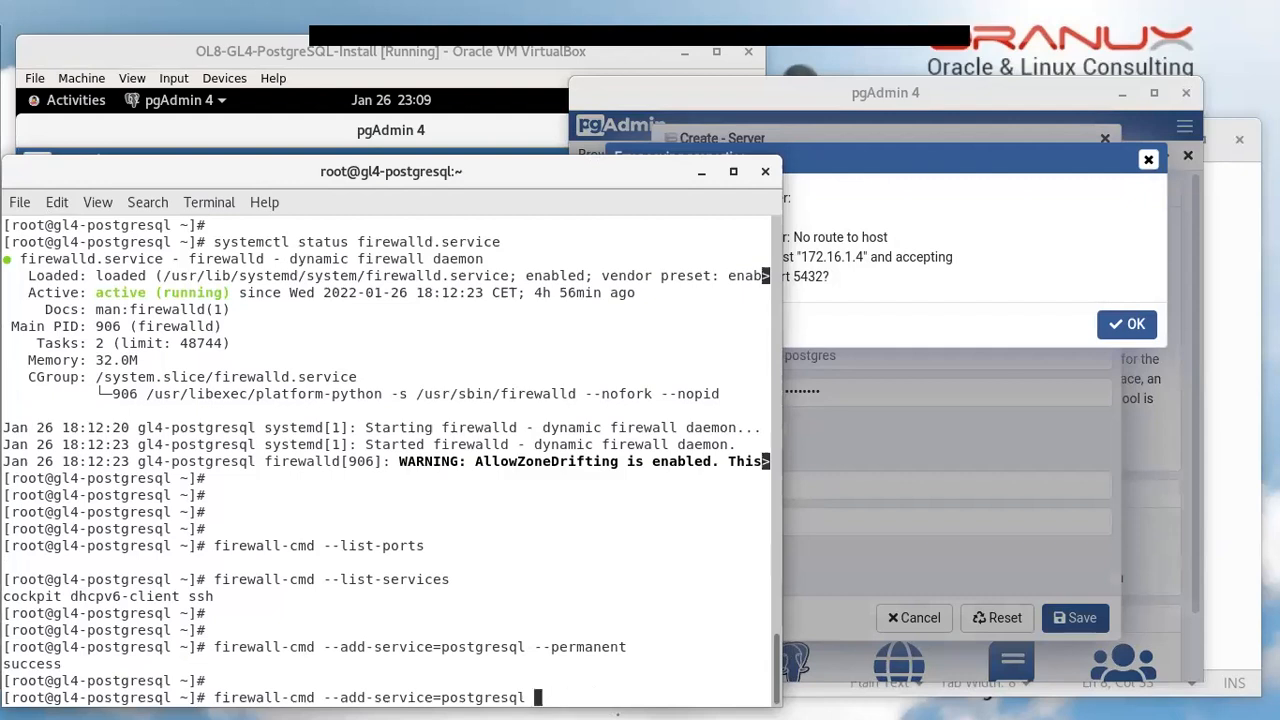
{"action": "key", "text": "Return"}
{"action": "key", "text": "Return"}
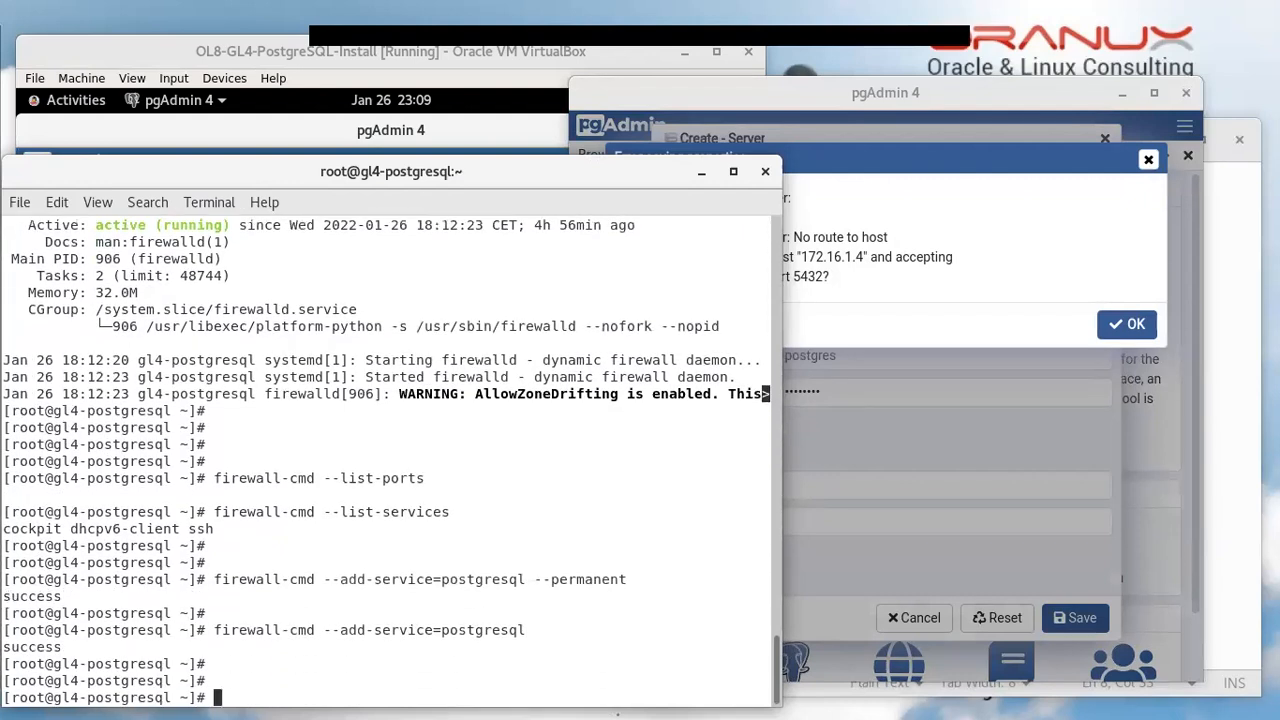
Dismiss the 'No route to host' error and retry saving the postgres-GL4 server
{"action": "left_click", "coordinate": [926, 214]}
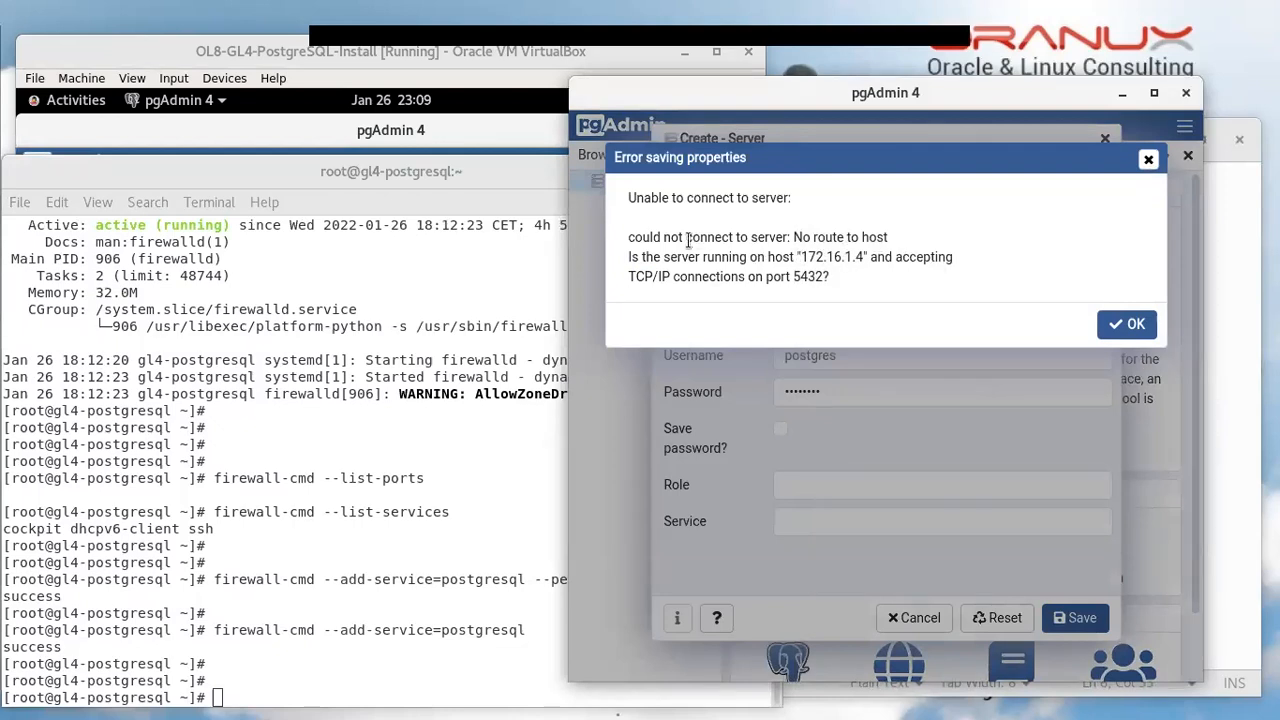
{"action": "triple_click", "coordinate": [737, 243]}
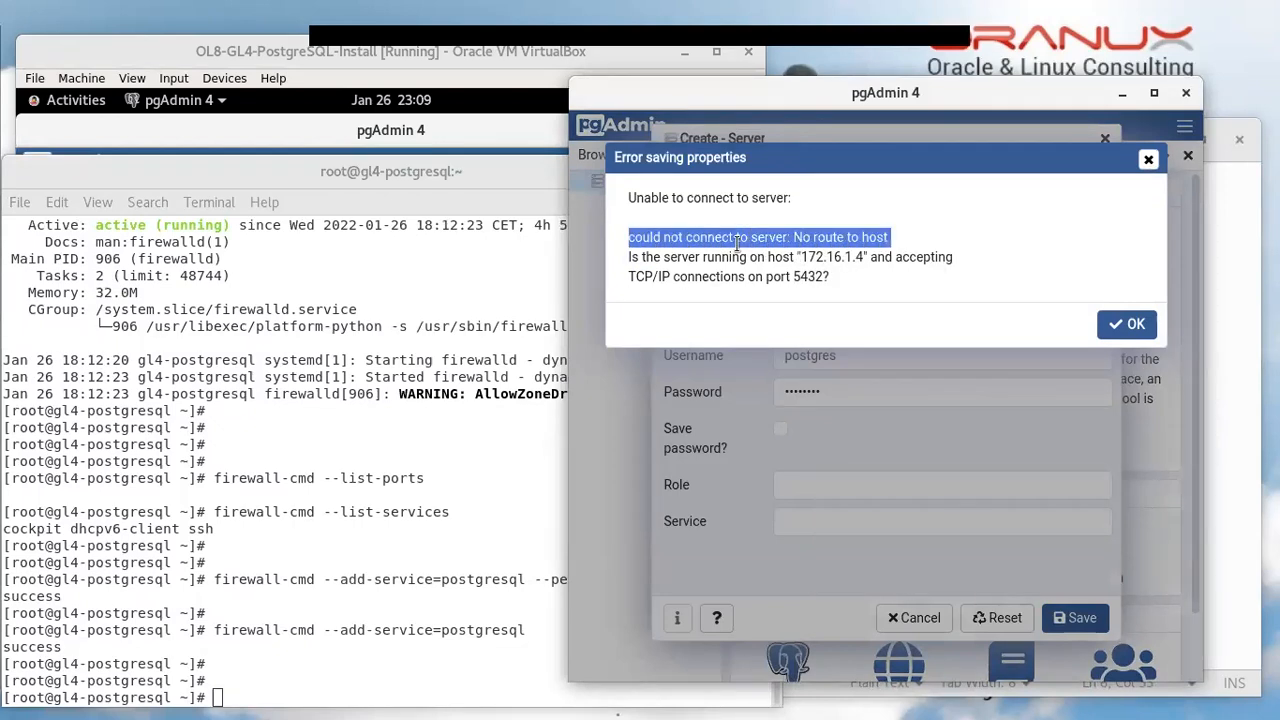
{"action": "left_click", "coordinate": [1126, 324]}
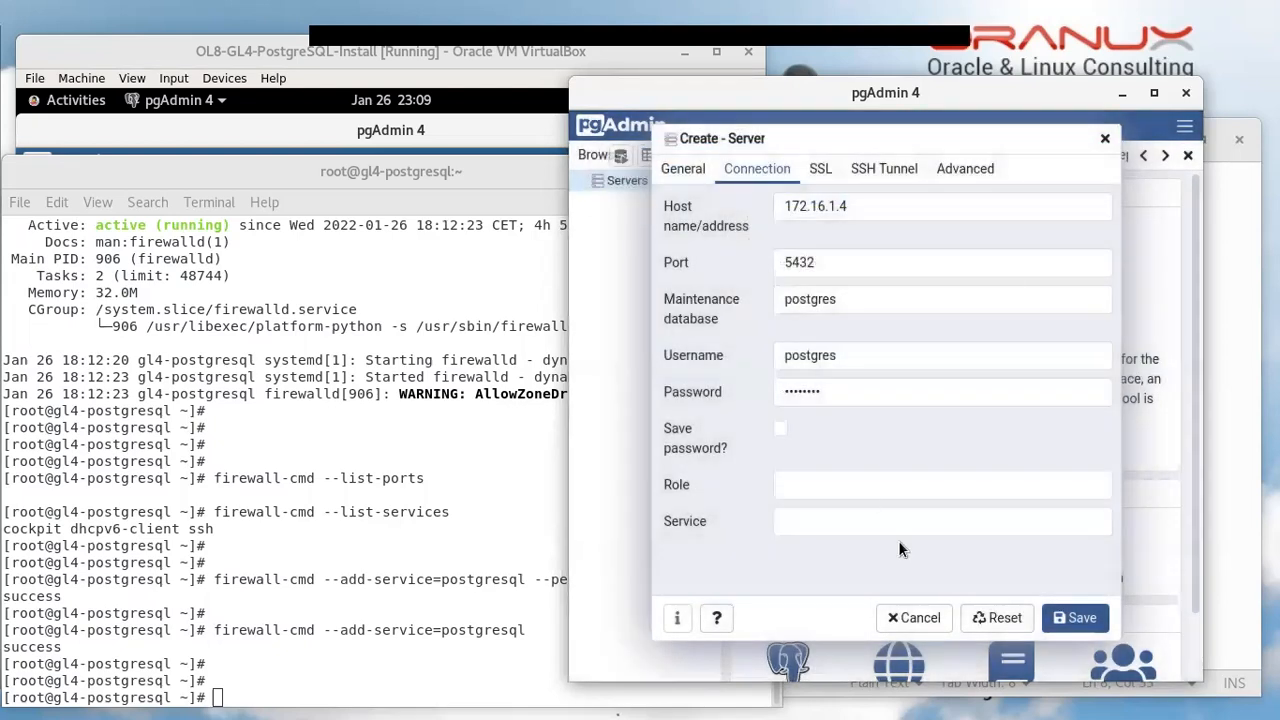
{"action": "left_click", "coordinate": [1095, 620]}
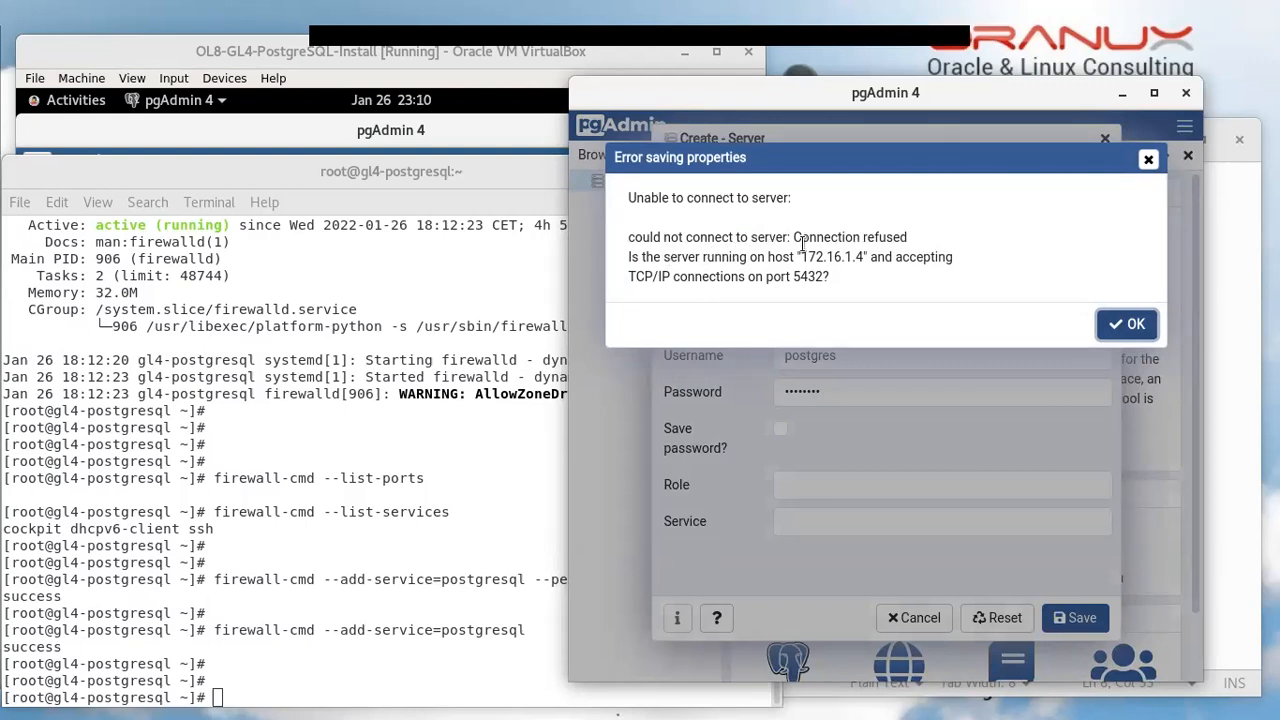
Inspect the new 'Connection refused' error, then bring up the notes' pg_hba.conf configuration step
{"action": "double_click", "coordinate": [835, 240]}
{"action": "left_click_drag", "start_coordinate": [835, 240], "coordinate": [884, 240]}
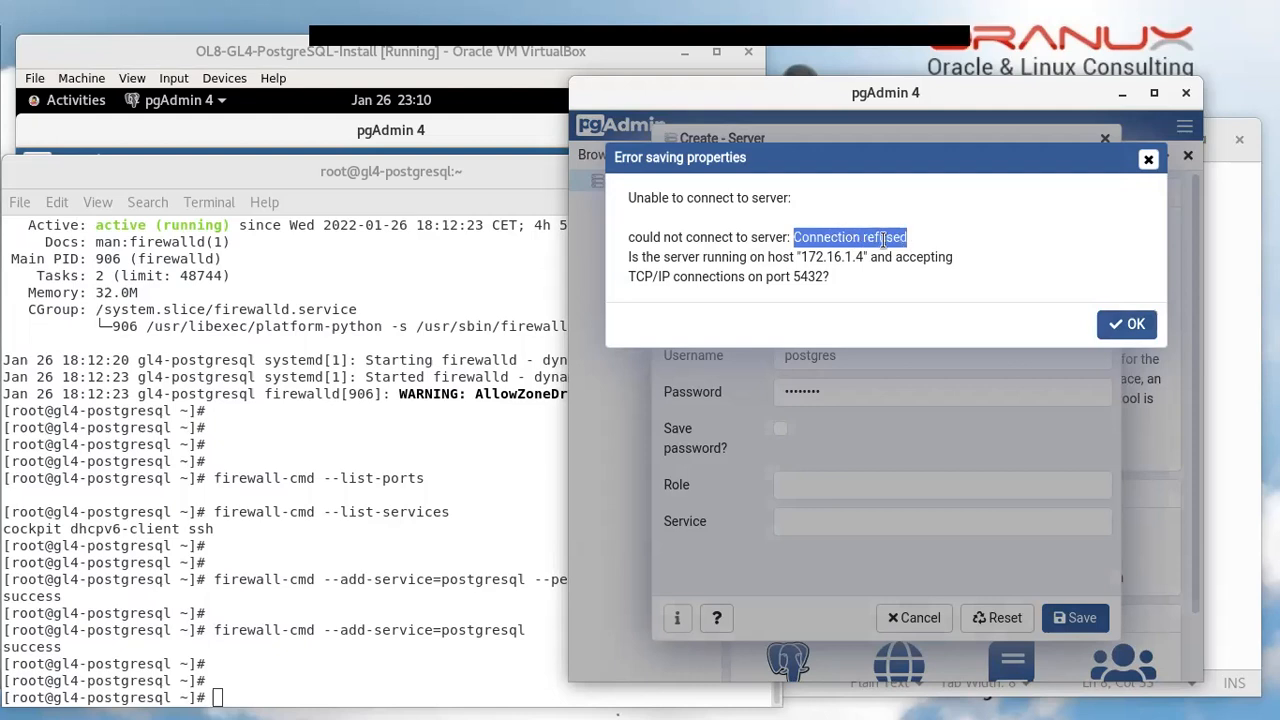
{"action": "triple_click", "coordinate": [723, 244]}
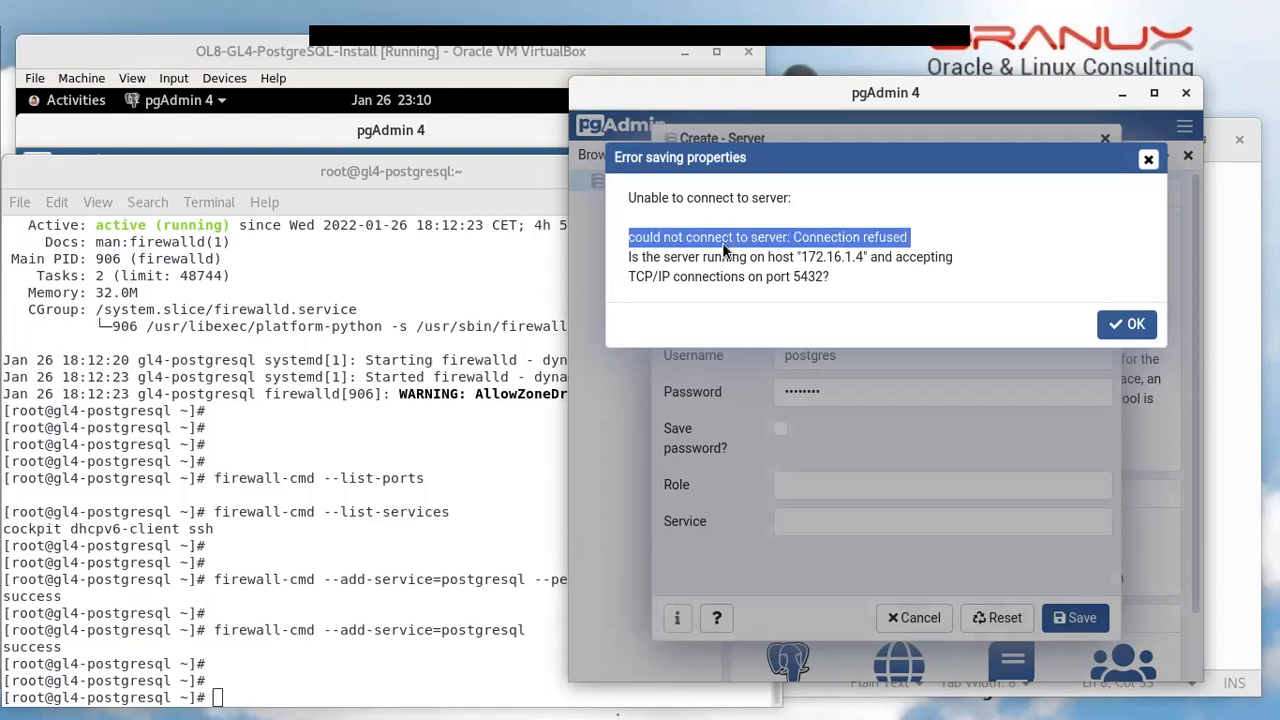
{"action": "double_click", "coordinate": [832, 241]}
{"action": "left_click_drag", "start_coordinate": [832, 241], "coordinate": [870, 242]}
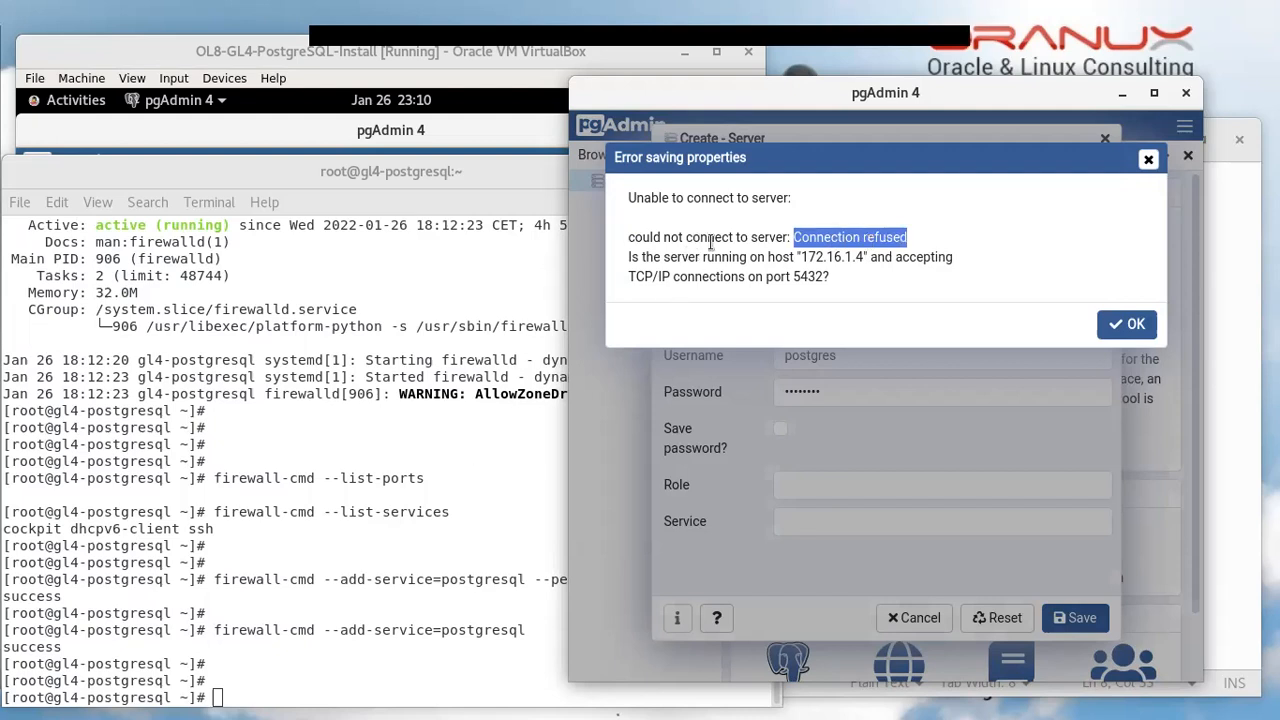
{"action": "double_click", "coordinate": [714, 239]}
{"action": "triple_click", "coordinate": [726, 238]}
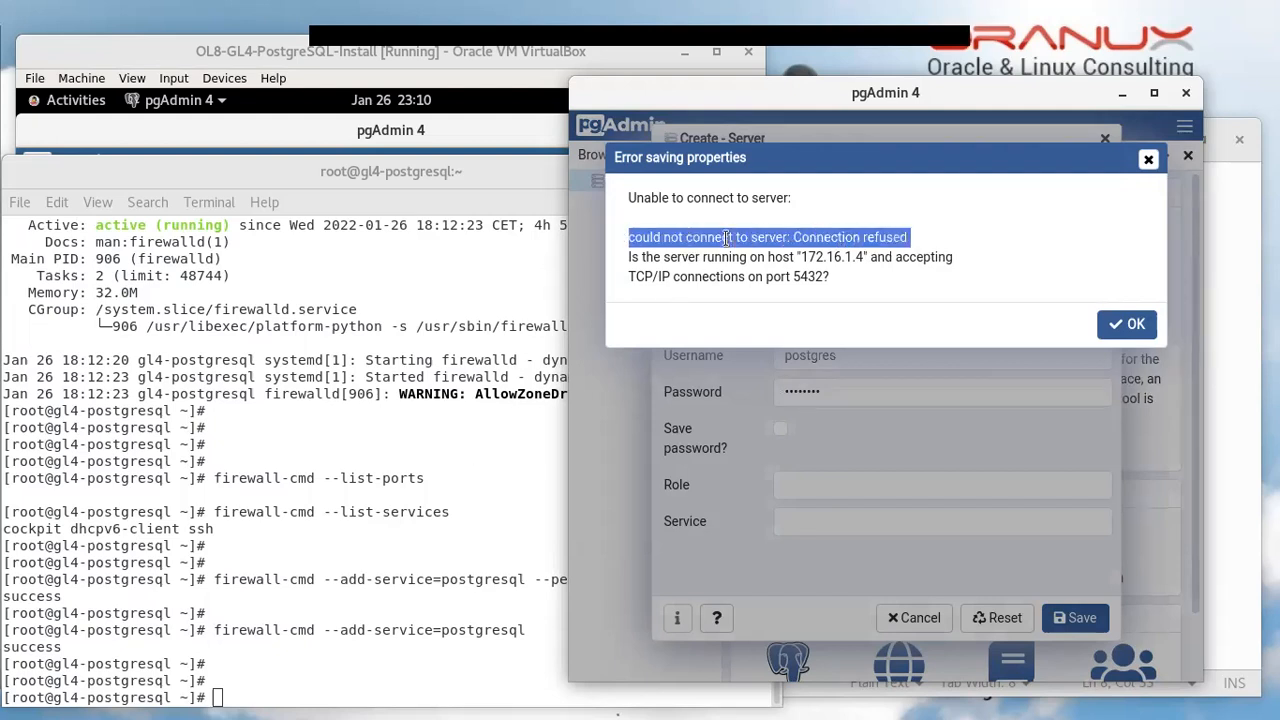
{"action": "left_click", "coordinate": [1216, 372]}
{"action": "triple_click", "coordinate": [909, 306]}
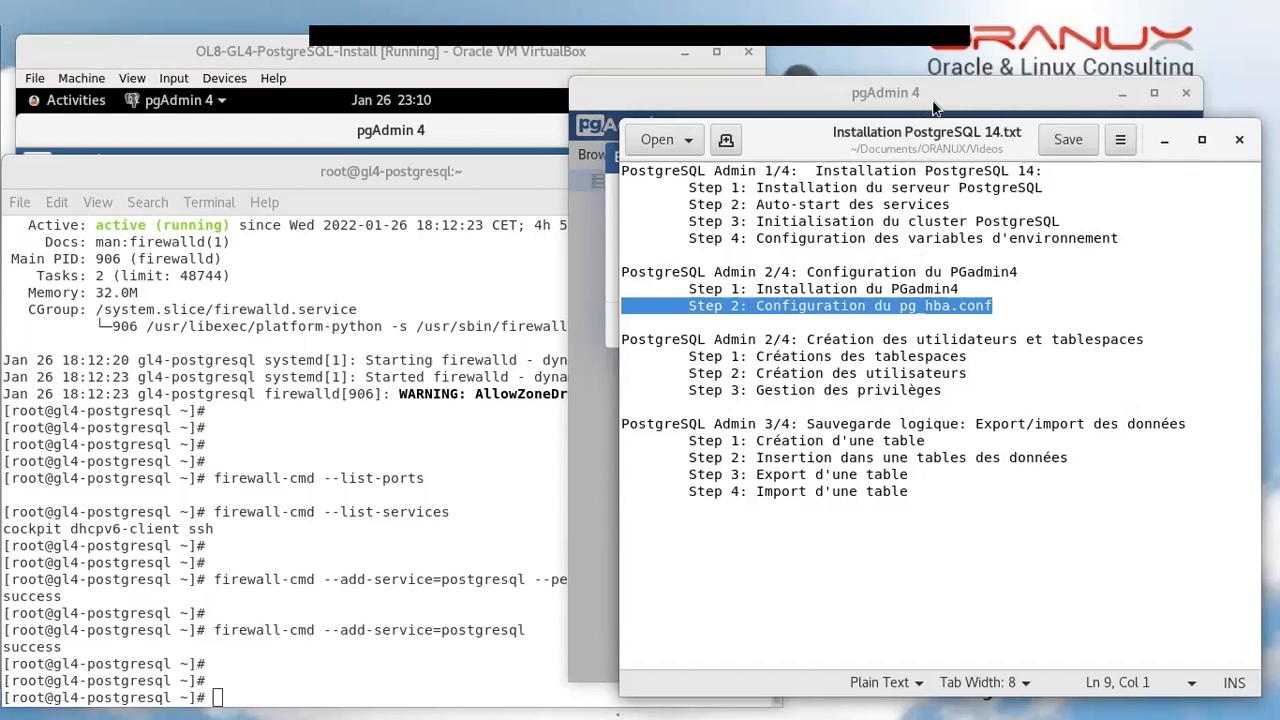
Highlight 'hba' in the notes' pg_hba.conf step, then bring pgAdmin and the VM root terminal forward
{"action": "left_click", "coordinate": [928, 306]}
{"action": "left_click_drag", "start_coordinate": [926, 307], "coordinate": [947, 309]}
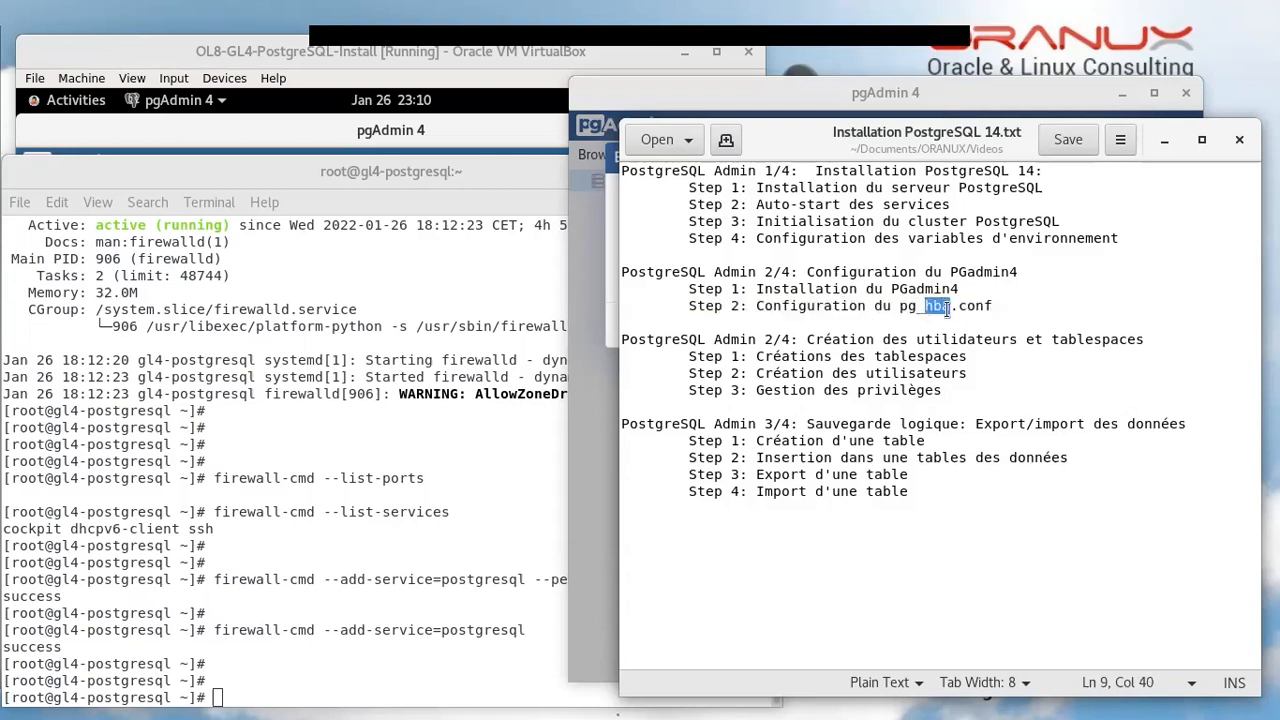
{"action": "left_click", "coordinate": [1012, 110]}
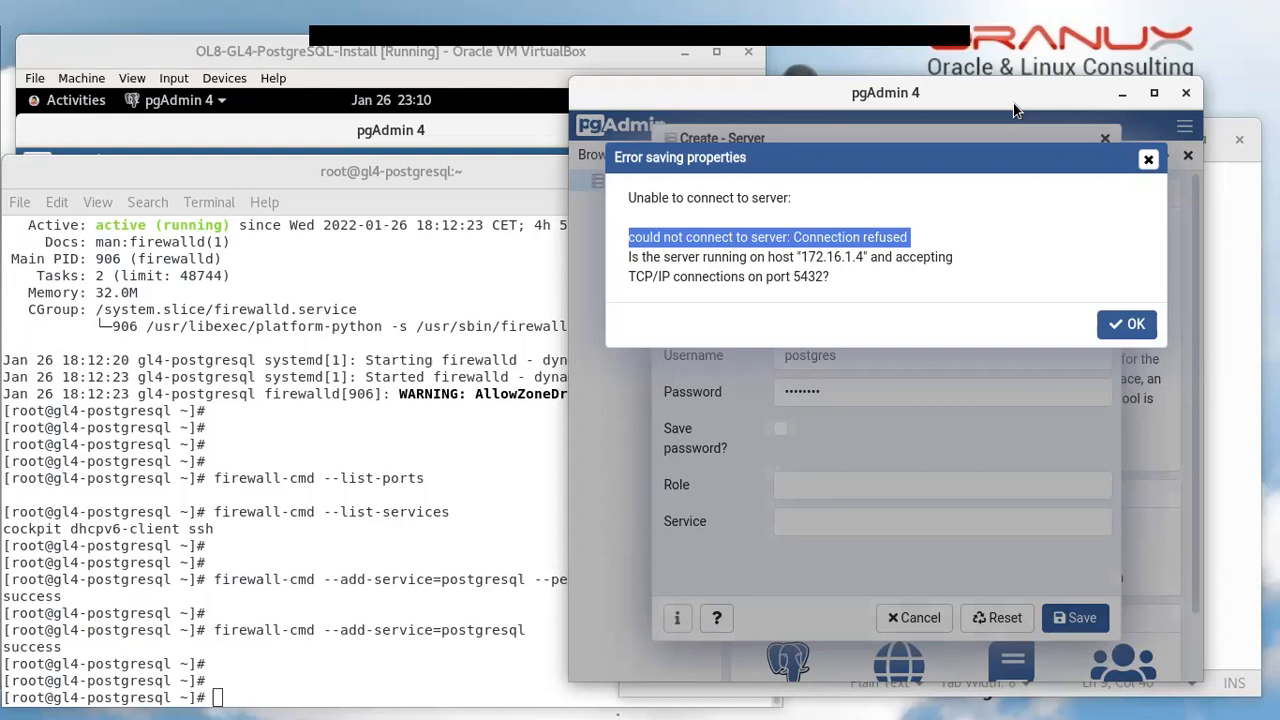
{"action": "left_click", "coordinate": [67, 174]}
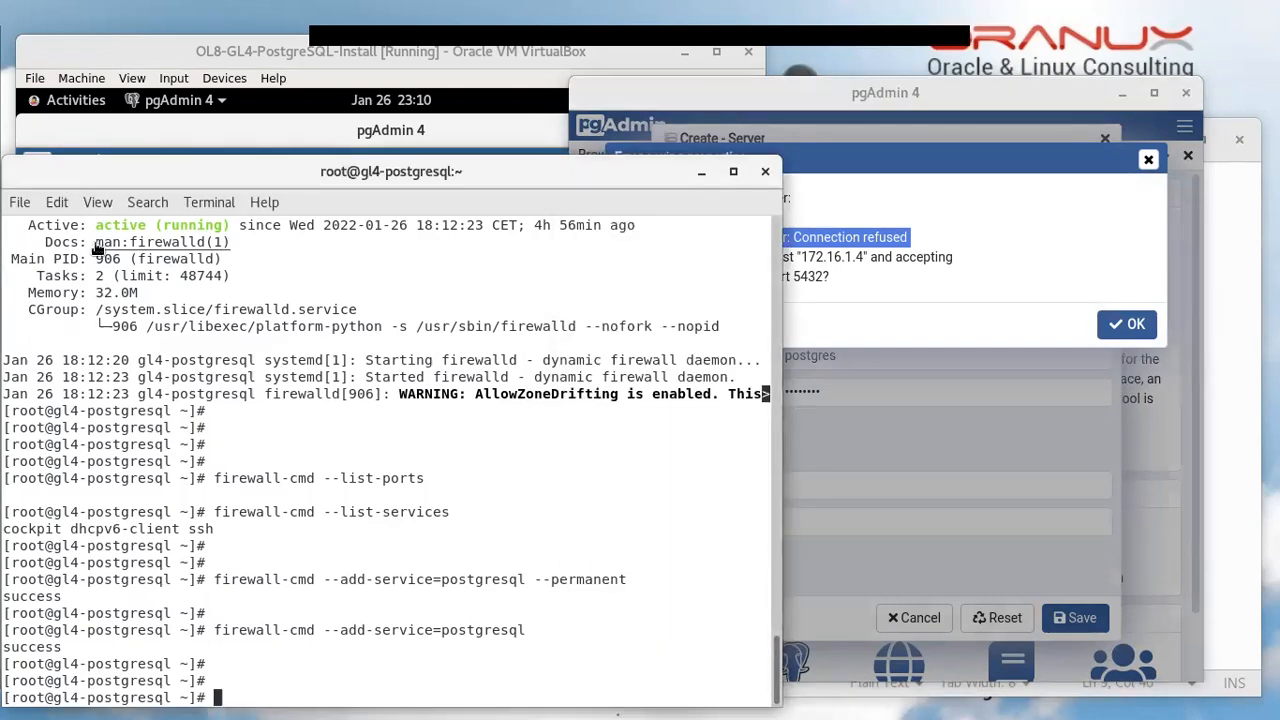
Switch to the postgres user, move into ~/14/data and list its files
{"action": "key", "text": "Return"}
{"action": "type", "text": "su - postgres"}
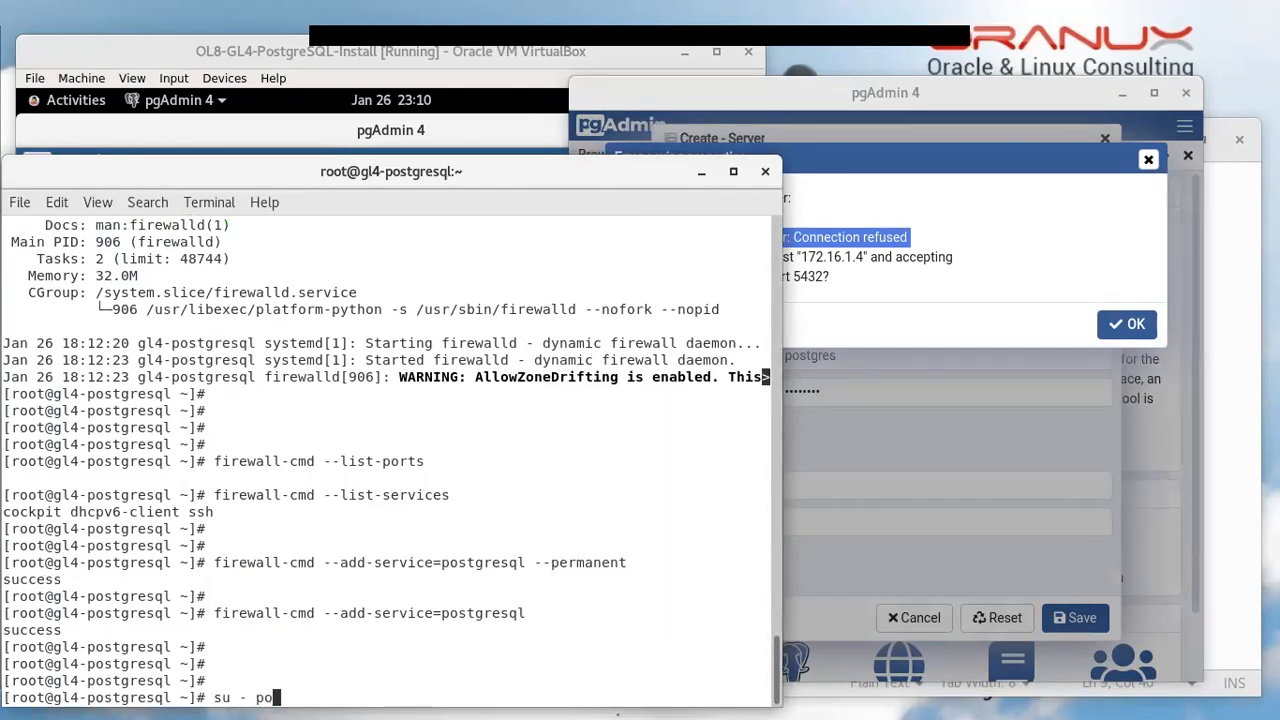
{"action": "key", "text": "Return"}
{"action": "key", "text": "Return"}
{"action": "key", "text": "Return"}
{"action": "type", "text": "cd"}
{"action": "key", "text": "BackSpace"}
{"action": "key", "text": "BackSpace"}
{"action": "type", "text": "ls"}
{"action": "key", "text": "Return"}
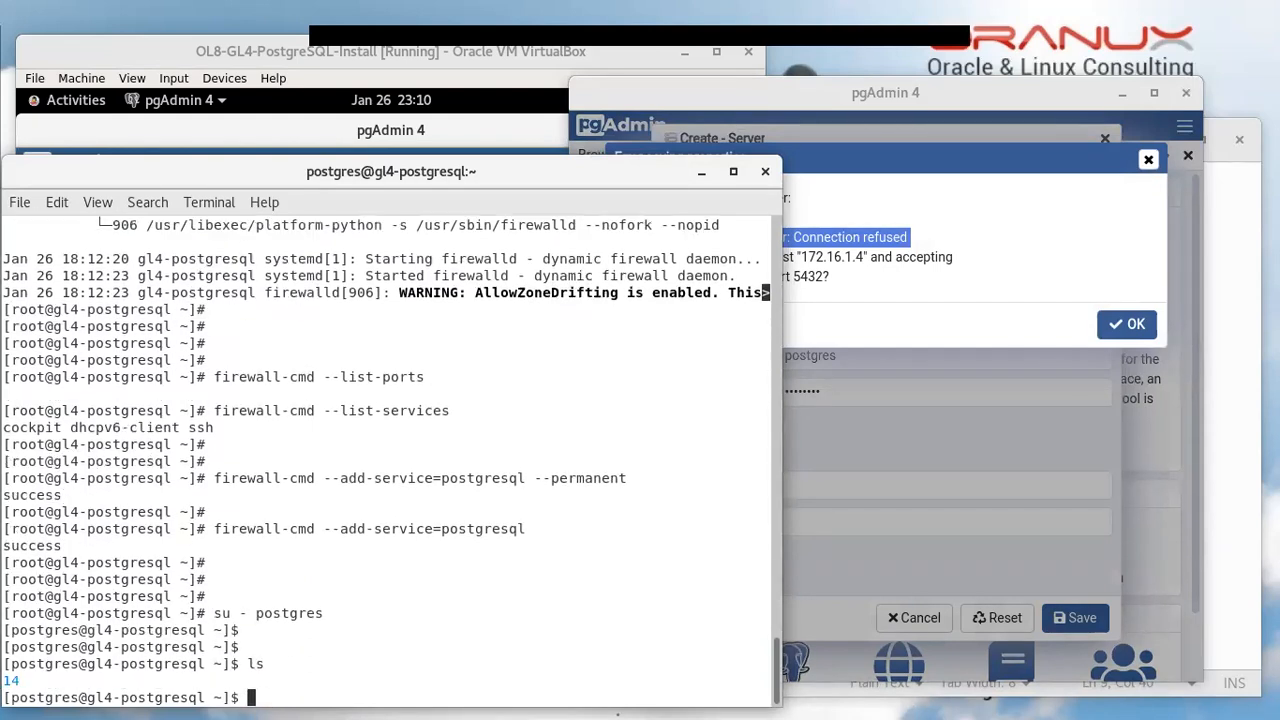
{"action": "type", "text": "cd 14/"}
{"action": "key", "text": "Return"}
{"action": "type", "text": "cd data/"}
{"action": "key", "text": "Return"}
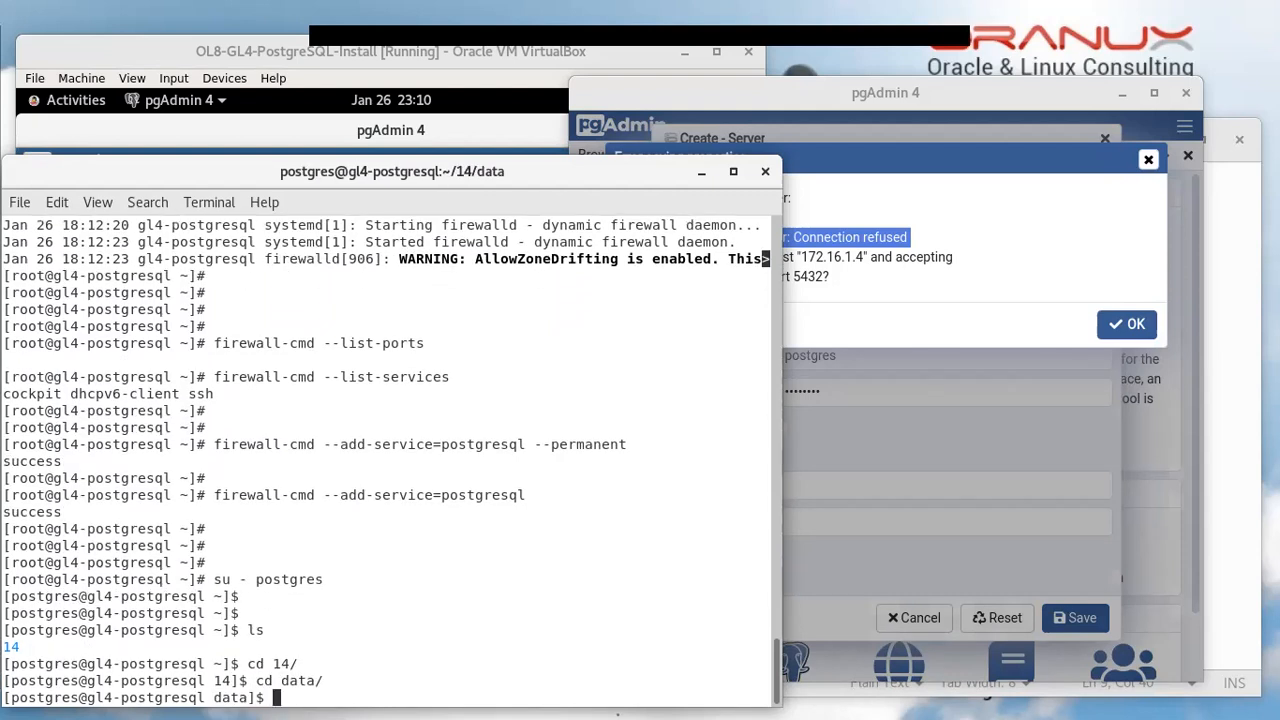
{"action": "type", "text": "ls"}
{"action": "key", "text": "Return"}
{"action": "key", "text": "Return"}
{"action": "key", "text": "Return"}
{"action": "key", "text": "Return"}
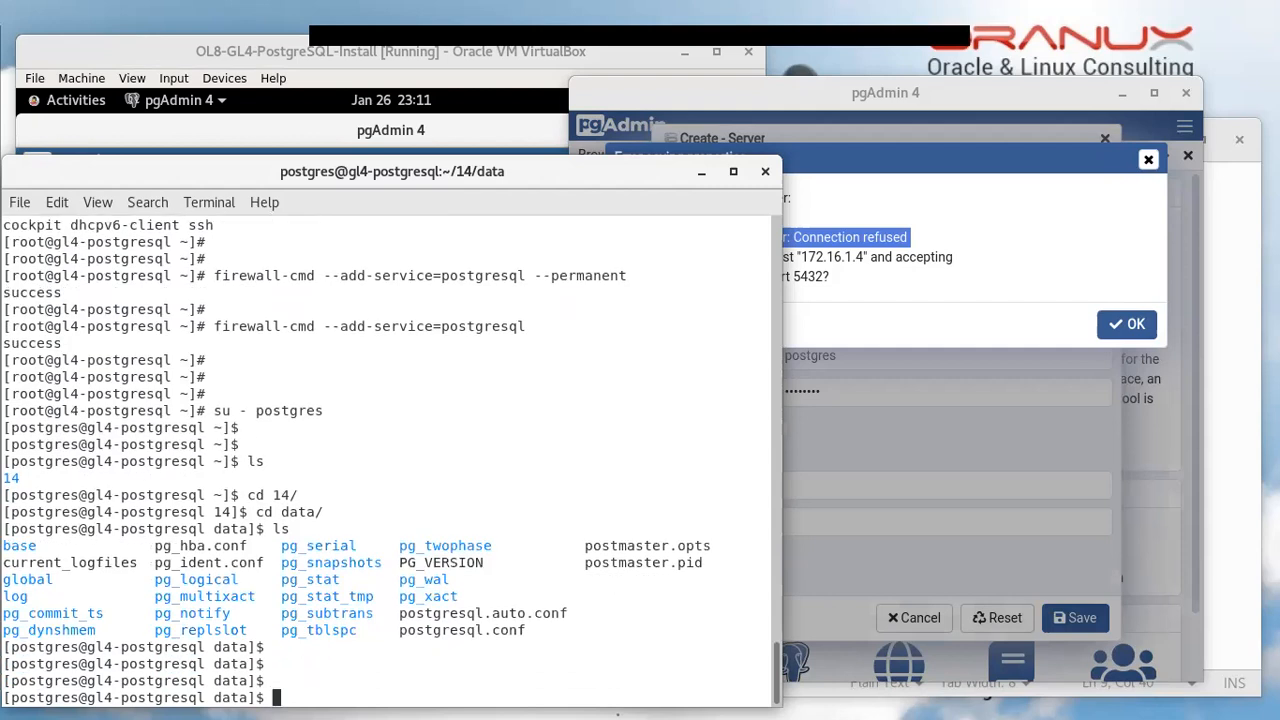
Back up pg_hba.conf as pg_hba.conf.BKP with cp, pasting the copied file name
{"action": "double_click", "coordinate": [213, 546]}
{"action": "left_click", "coordinate": [321, 698]}
{"action": "type", "text": "cp"}
{"action": "double_click", "coordinate": [224, 547]}
{"action": "right_click", "coordinate": [224, 547]}
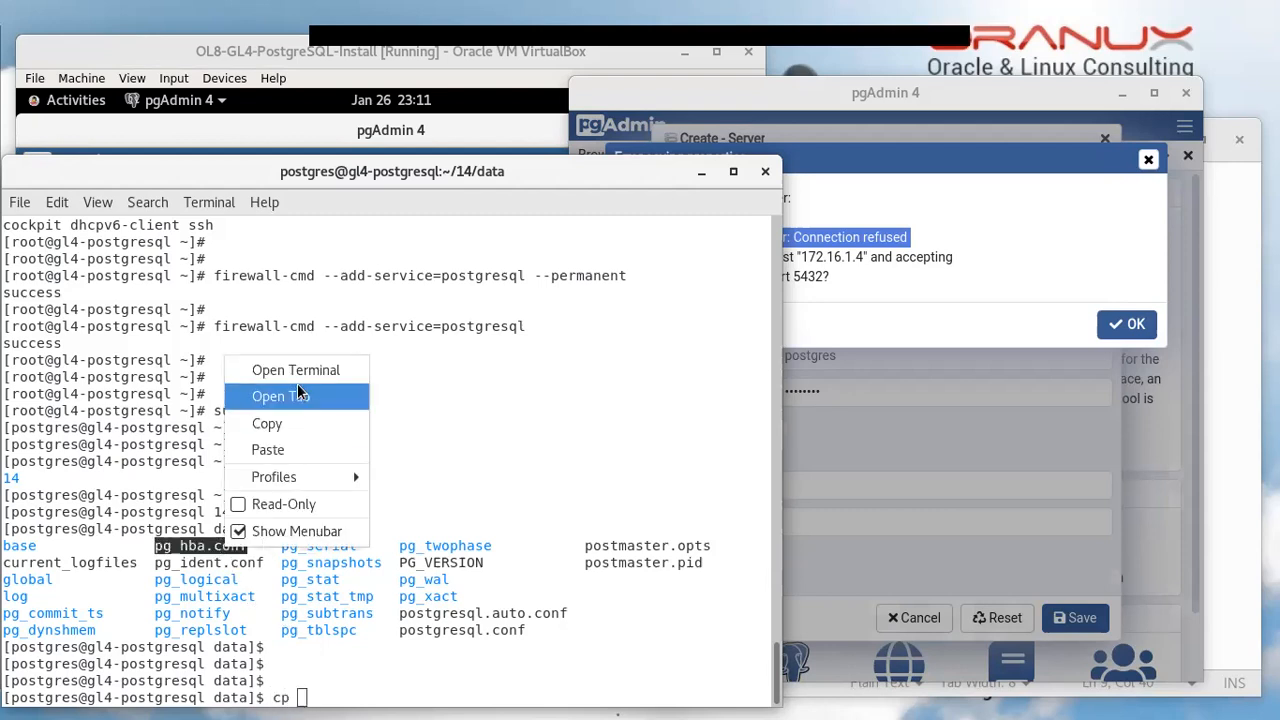
{"action": "left_click", "coordinate": [289, 424]}
{"action": "right_click", "coordinate": [457, 678]}
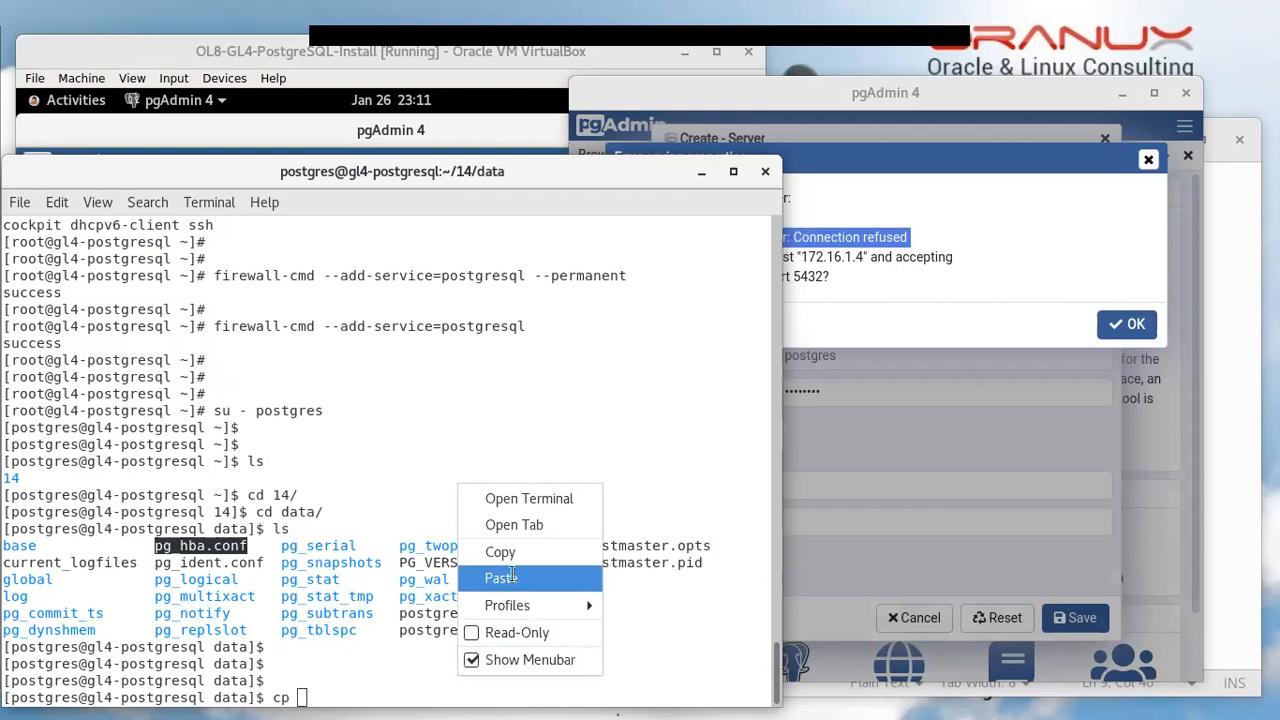
{"action": "left_click", "coordinate": [511, 577]}
{"action": "right_click", "coordinate": [505, 655]}
{"action": "left_click", "coordinate": [565, 556]}
{"action": "type", "text": ".BKP"}
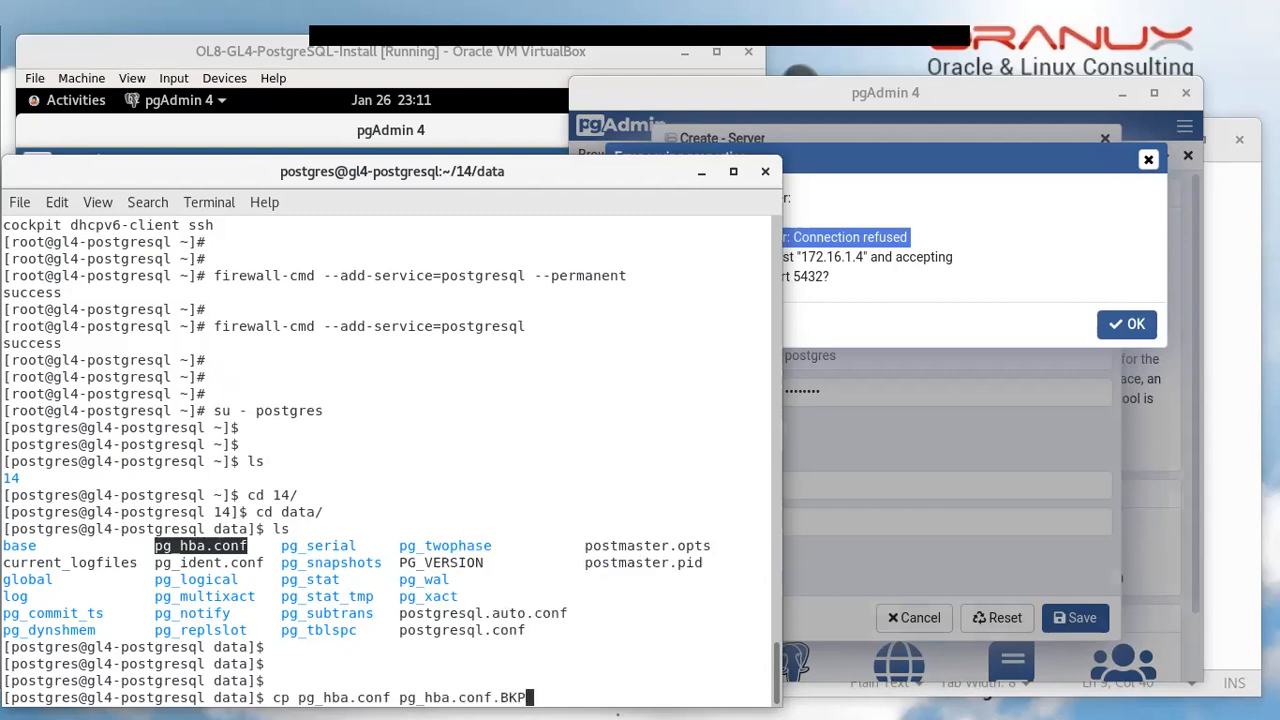
{"action": "key", "text": "Return"}
{"action": "key", "text": "Return"}
{"action": "key", "text": "Return"}
Open pg_hba.conf in vim
{"action": "type", "text": "vi"}
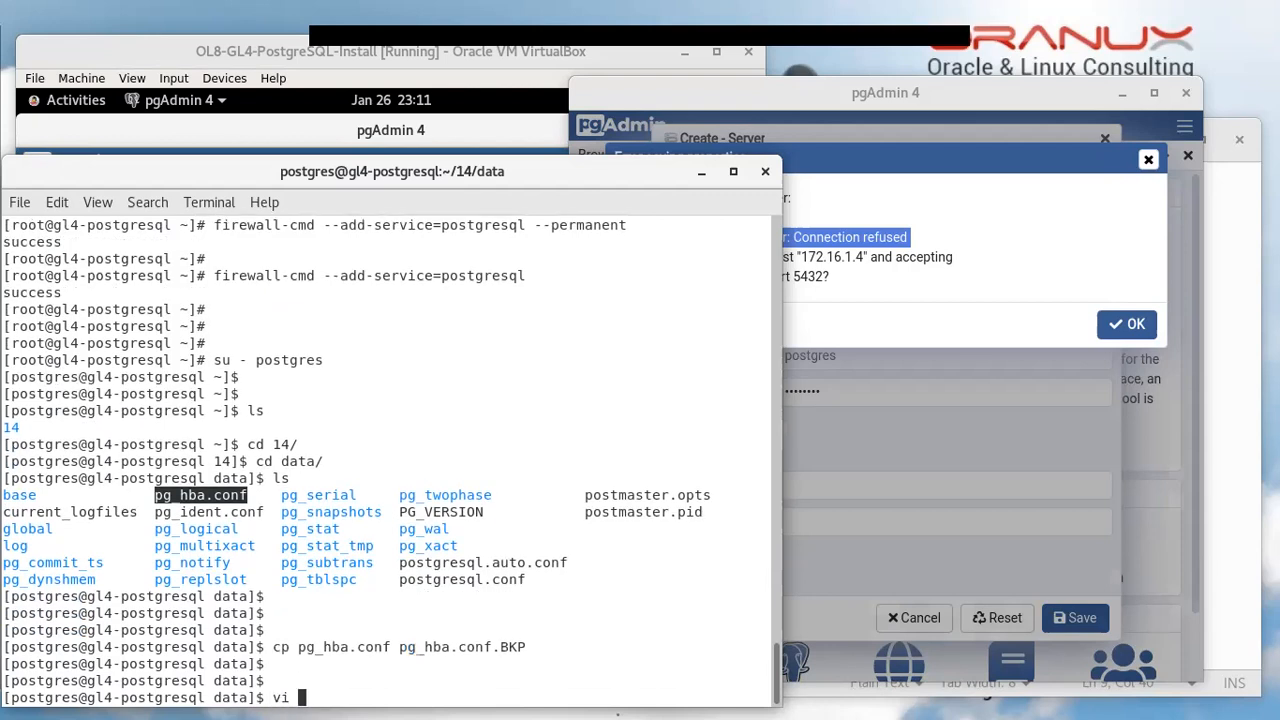
{"action": "double_click", "coordinate": [357, 649]}
{"action": "middle_click", "coordinate": [356, 663]}
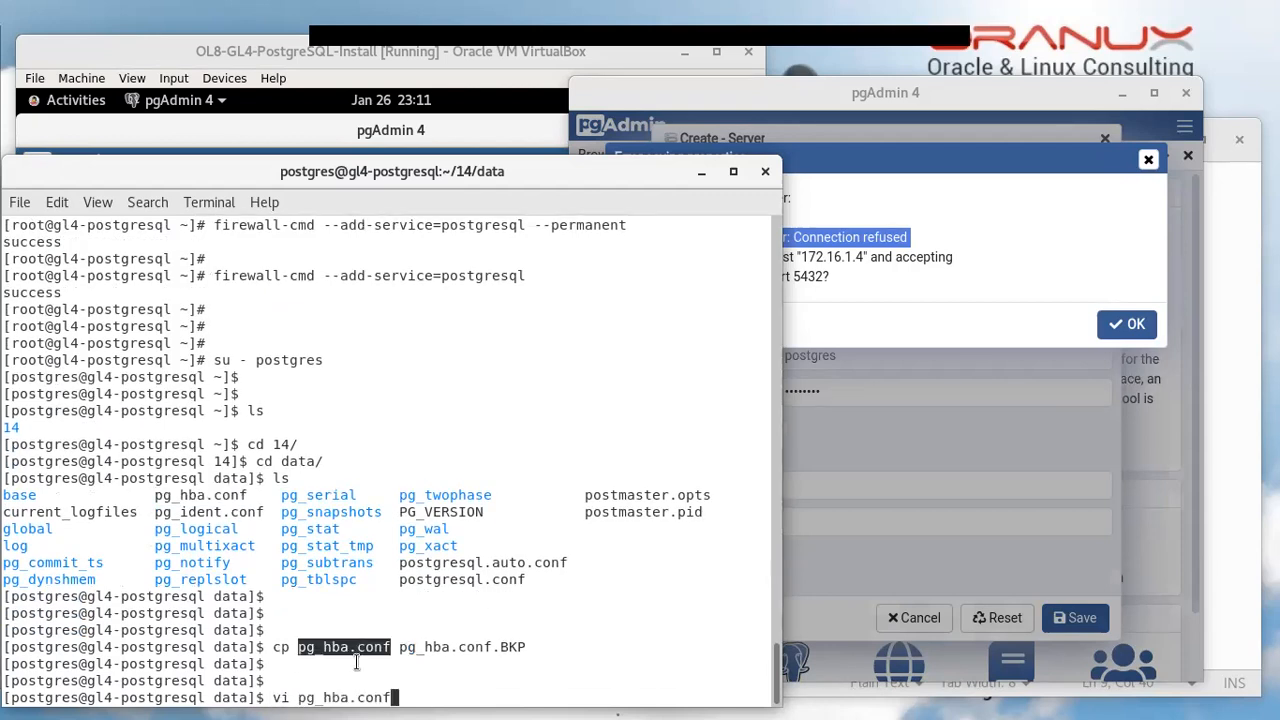
{"action": "key", "text": "Home"}
{"action": "key", "text": "Right"}
{"action": "key", "text": "Right"}
{"action": "type", "text": "m"}
{"action": "key", "text": "Return"}
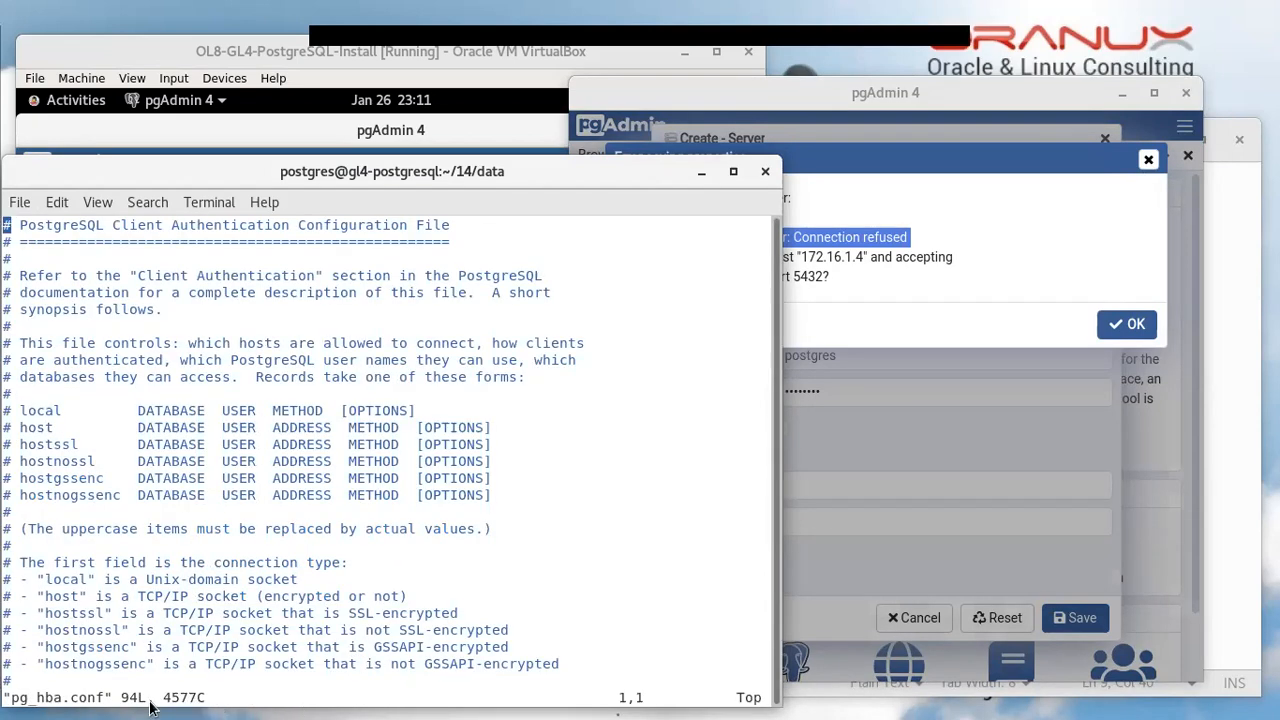
{"action": "triple_click", "coordinate": [48, 444]}
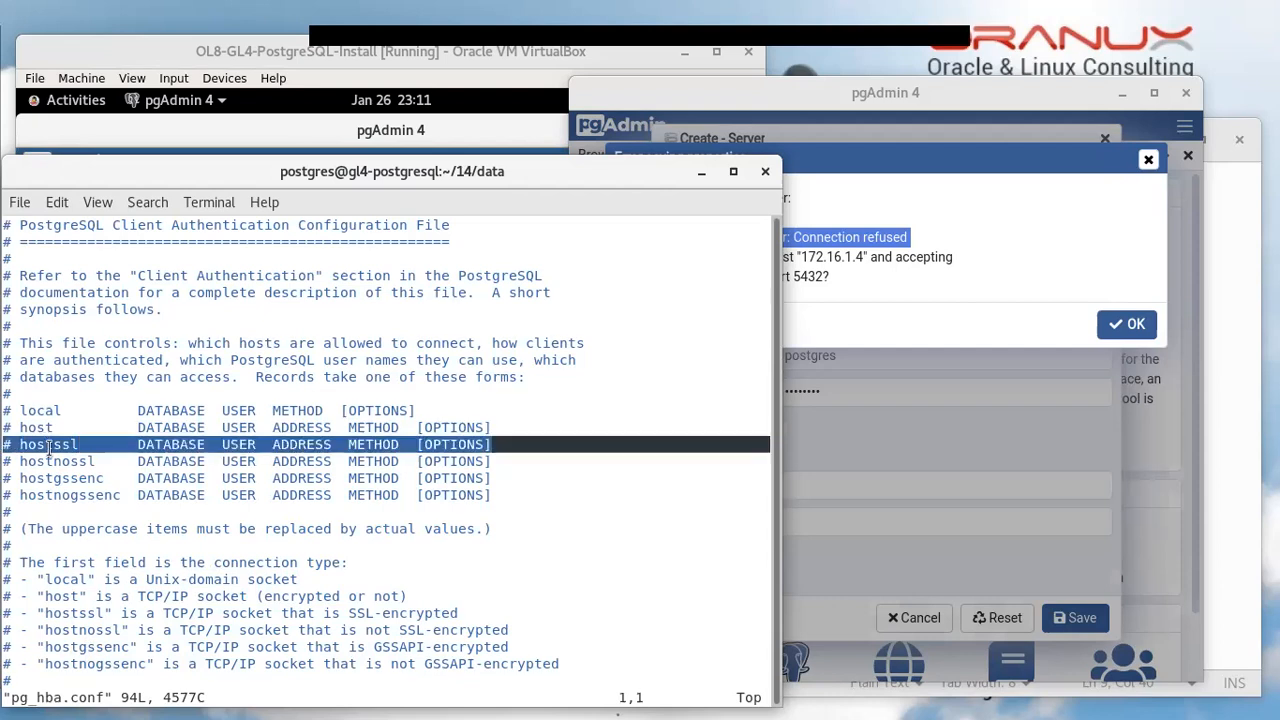
{"action": "left_click", "coordinate": [46, 478]}
{"action": "double_click", "coordinate": [75, 496]}
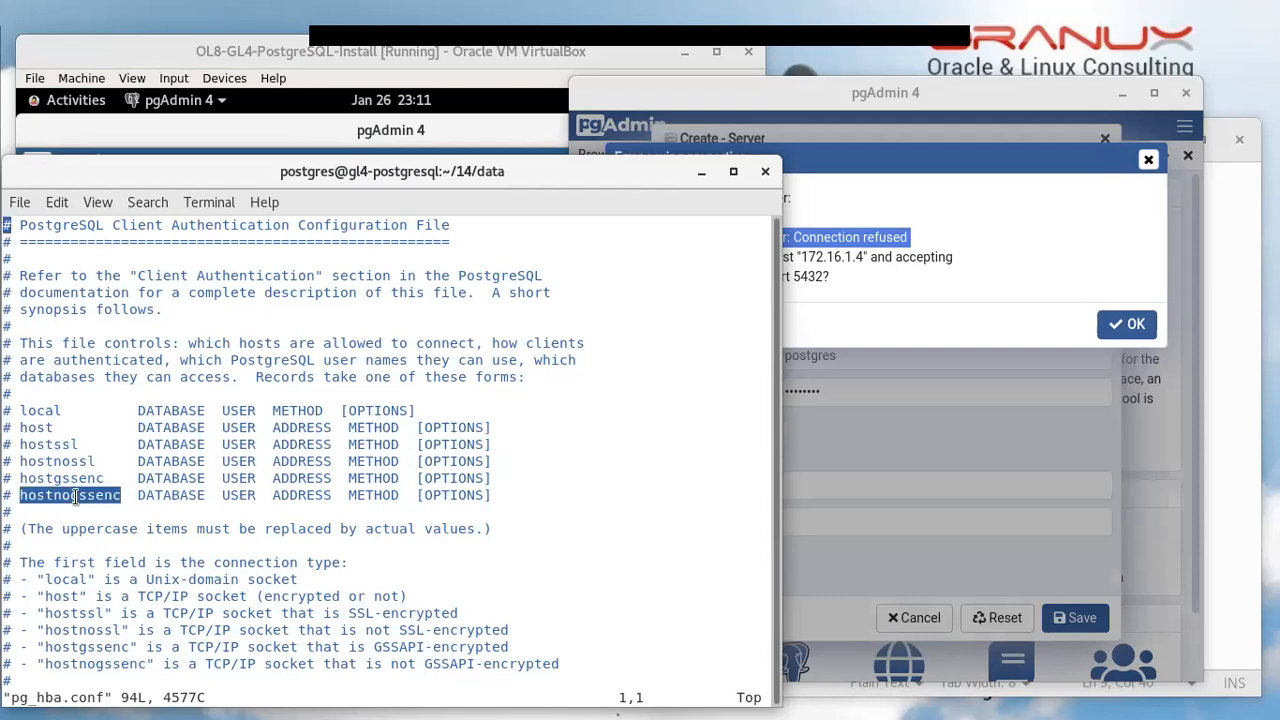
{"action": "key", "text": "Down"}
{"action": "key", "text": "Down"}
{"action": "key", "text": "Down"}
{"action": "key", "text": "Down"}
{"action": "key", "text": "Down"}
{"action": "key", "text": "Down"}
{"action": "key", "text": "Down"}
{"action": "key", "text": "Down"}
{"action": "key", "text": "Down"}
{"action": "key", "text": "Down"}
{"action": "key", "text": "Down"}
{"action": "key", "text": "Down"}
{"action": "key", "text": "Down"}
{"action": "key", "text": "Down"}
{"action": "key", "text": "Down"}
{"action": "left_click_drag", "start_coordinate": [139, 494], "coordinate": [482, 494]}
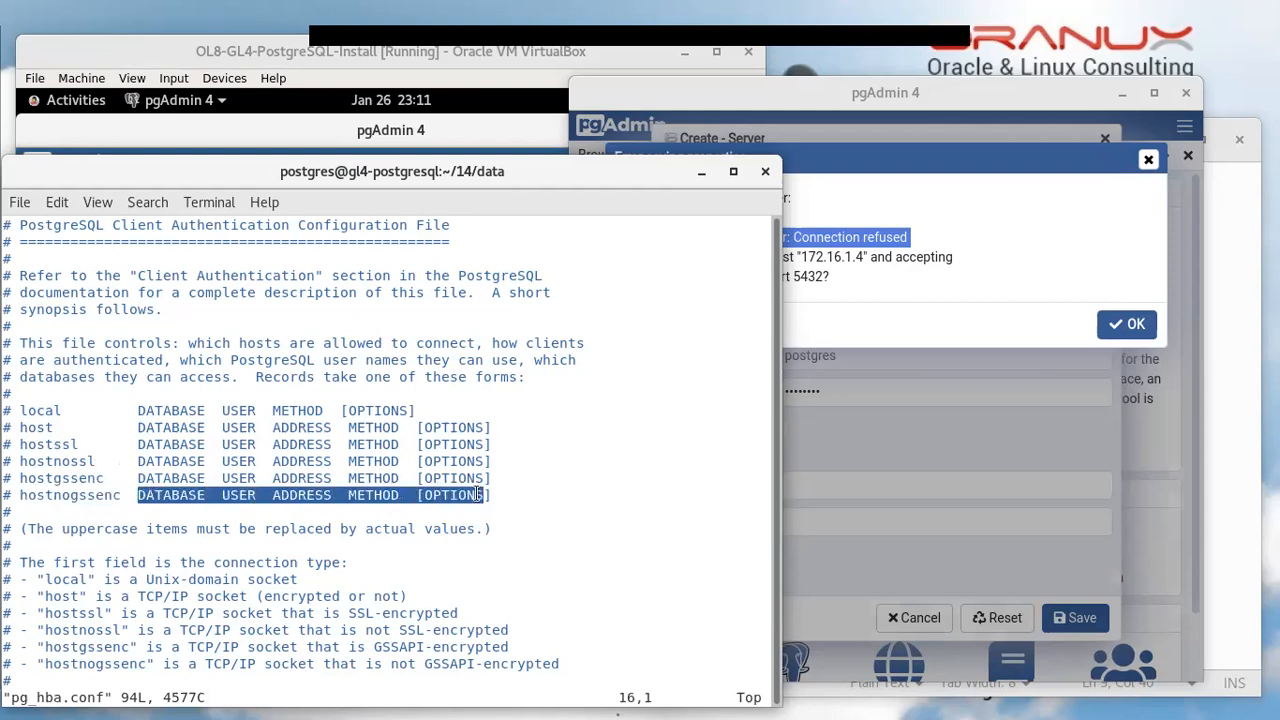
{"action": "scroll", "coordinate": [213, 456], "scroll_direction": "down", "scroll_amount": 8}
{"action": "scroll", "coordinate": [213, 456], "scroll_direction": "down", "scroll_amount": 18}
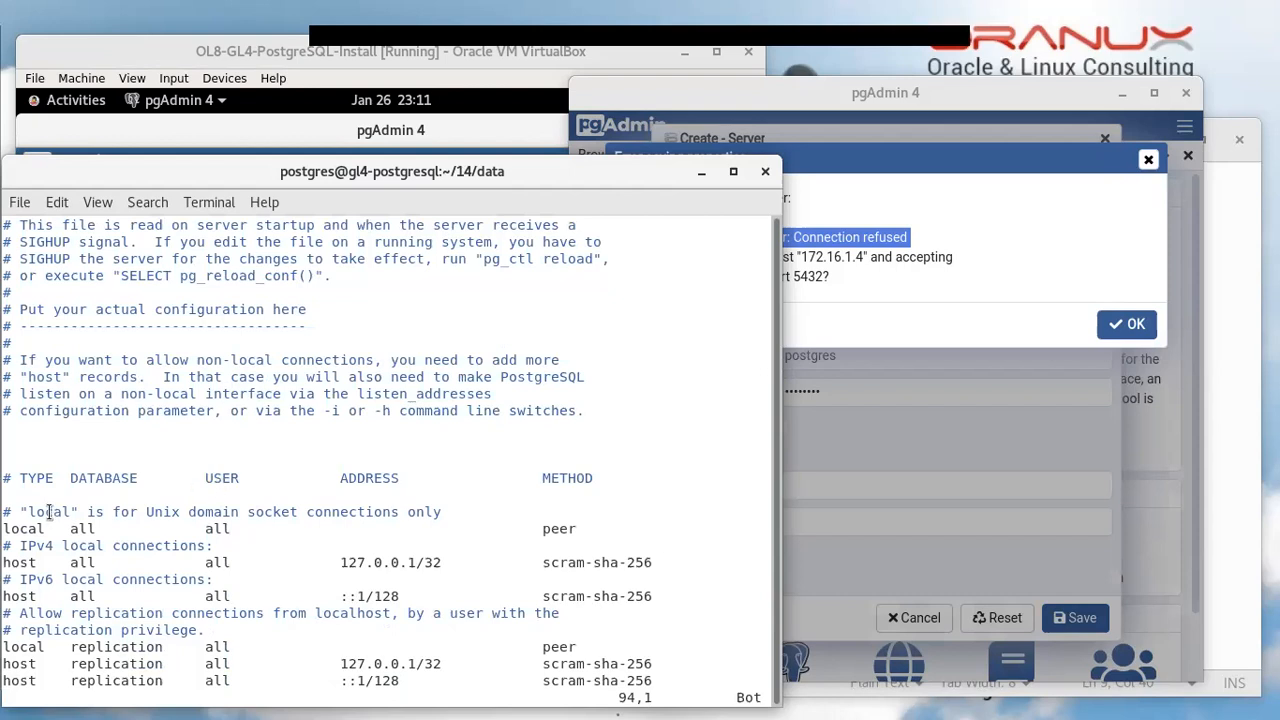
{"action": "double_click", "coordinate": [37, 477]}
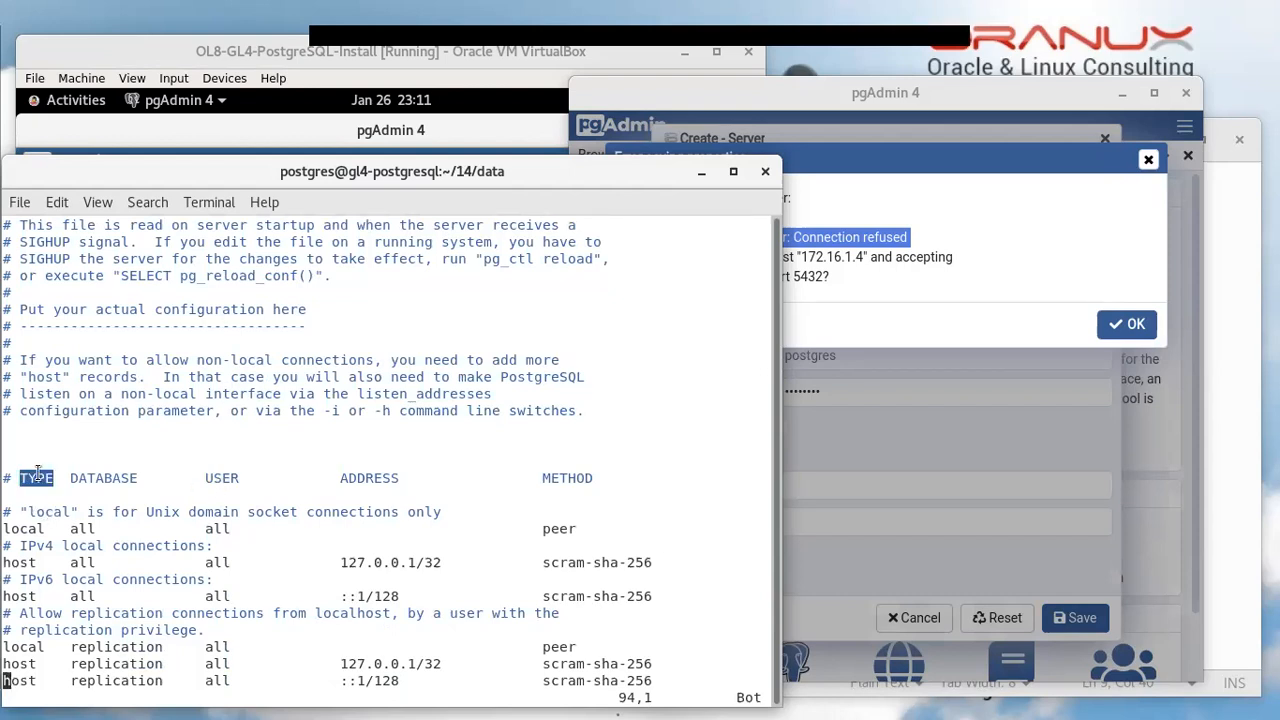
{"action": "double_click", "coordinate": [97, 477]}
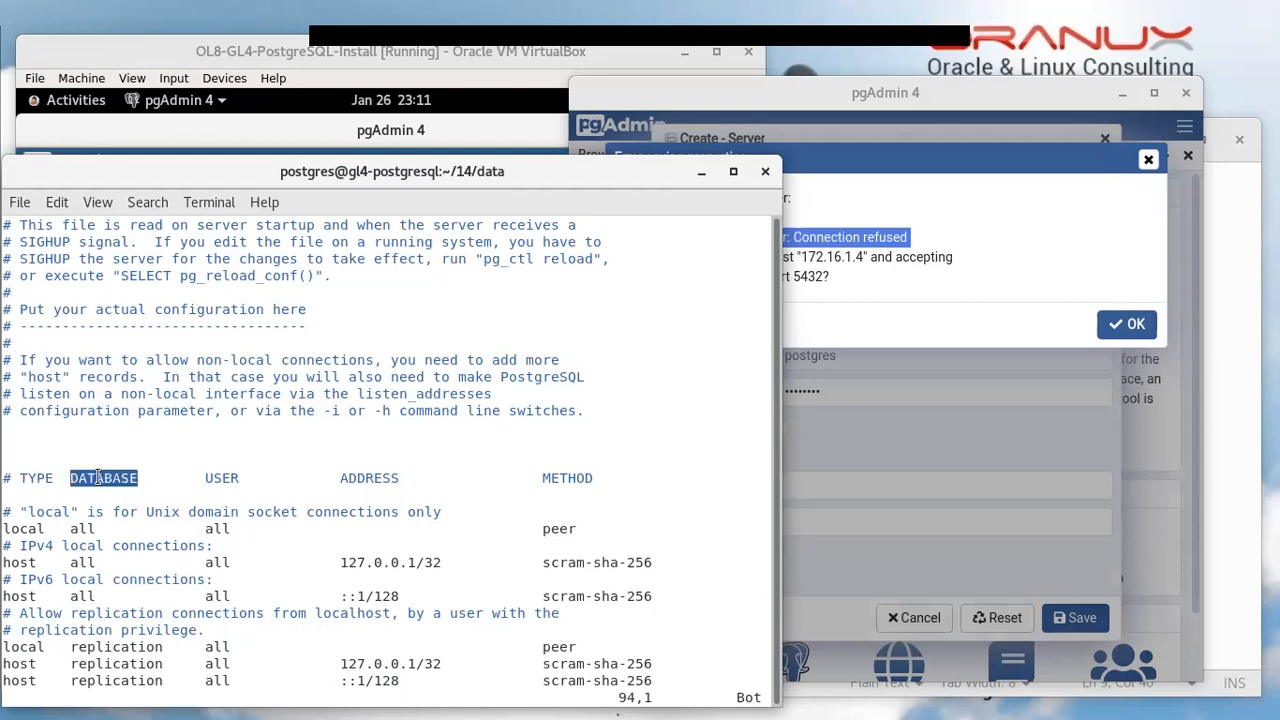
{"action": "double_click", "coordinate": [221, 480]}
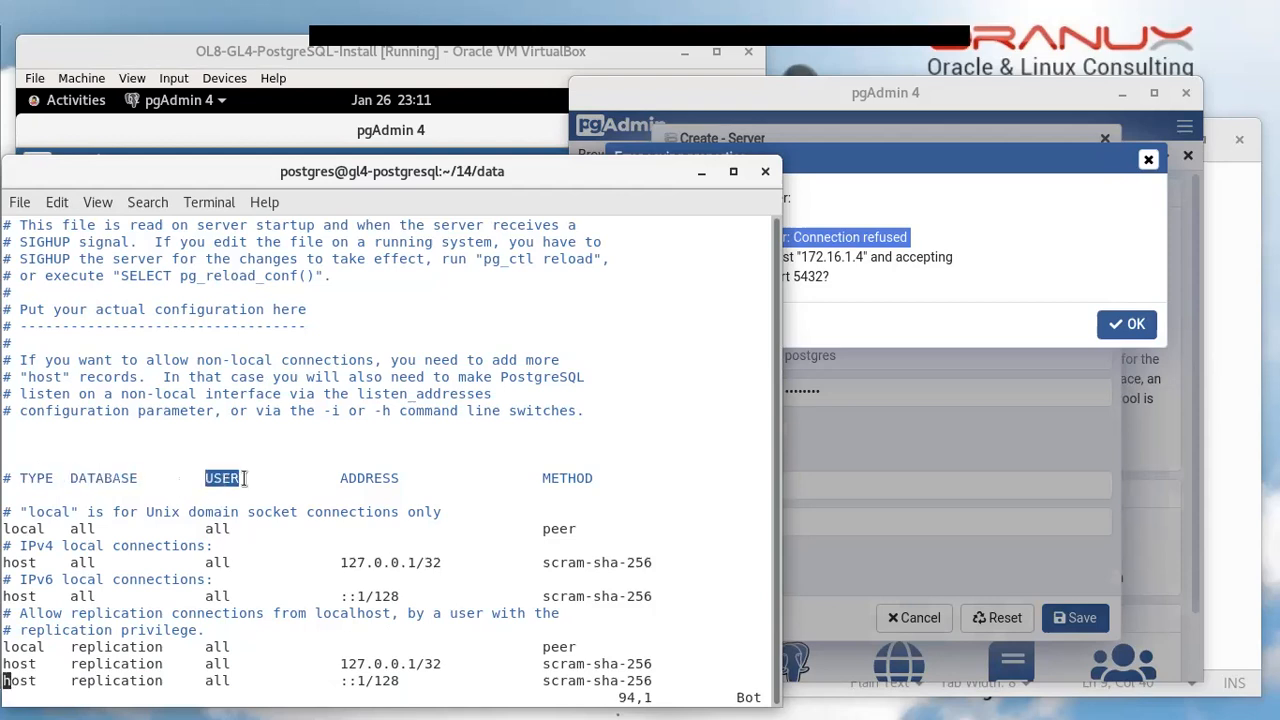
{"action": "double_click", "coordinate": [360, 479]}
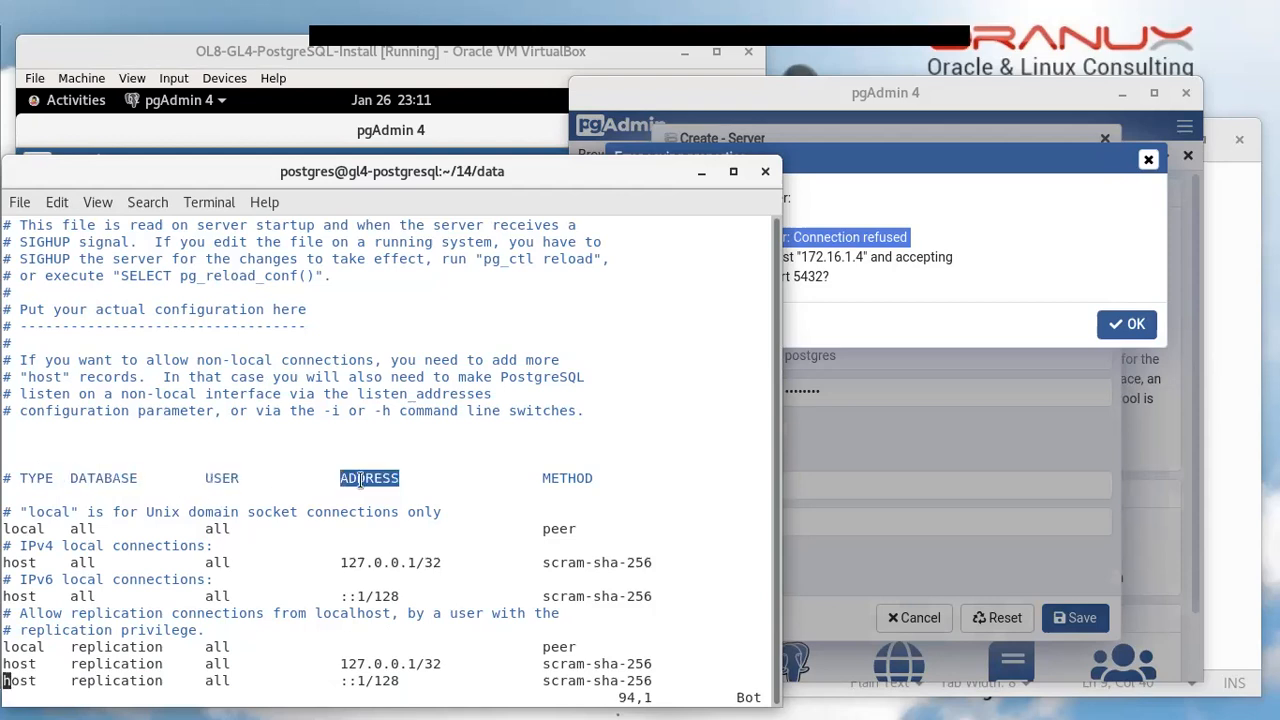
{"action": "double_click", "coordinate": [567, 479]}
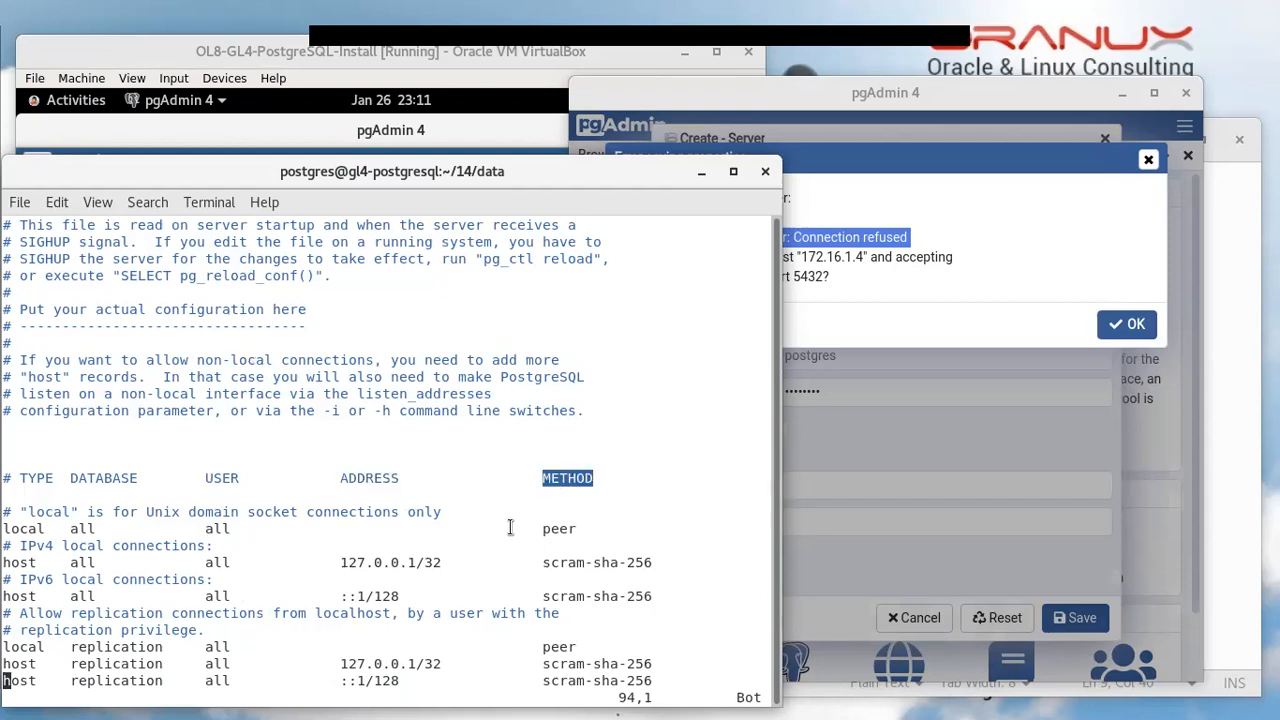
{"action": "double_click", "coordinate": [30, 530]}
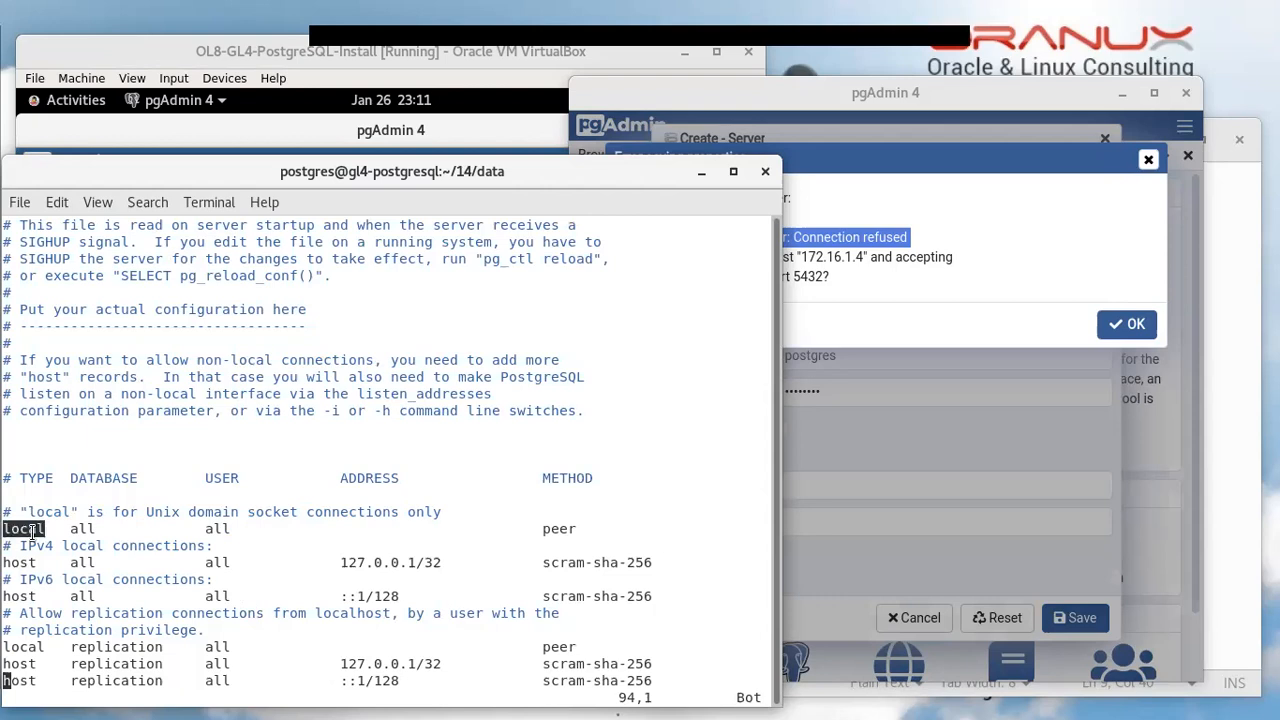
{"action": "triple_click", "coordinate": [33, 530]}
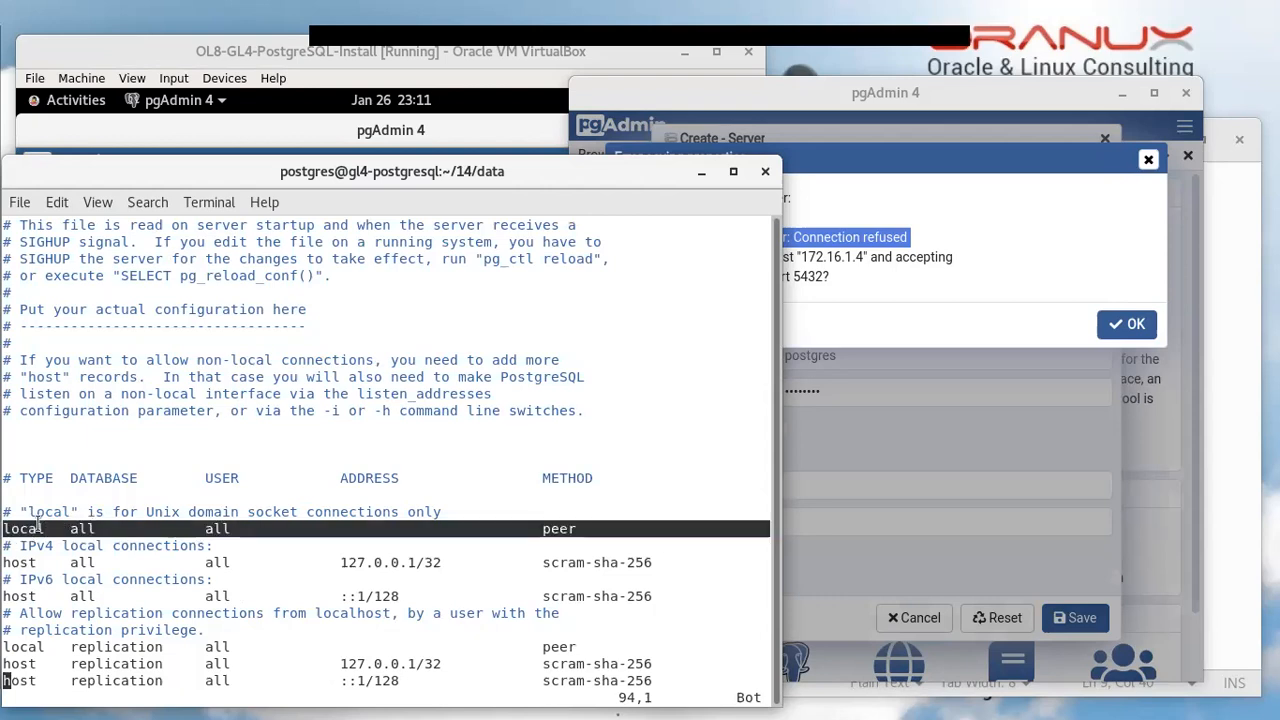
{"action": "left_click", "coordinate": [562, 538]}
{"action": "double_click", "coordinate": [562, 538]}
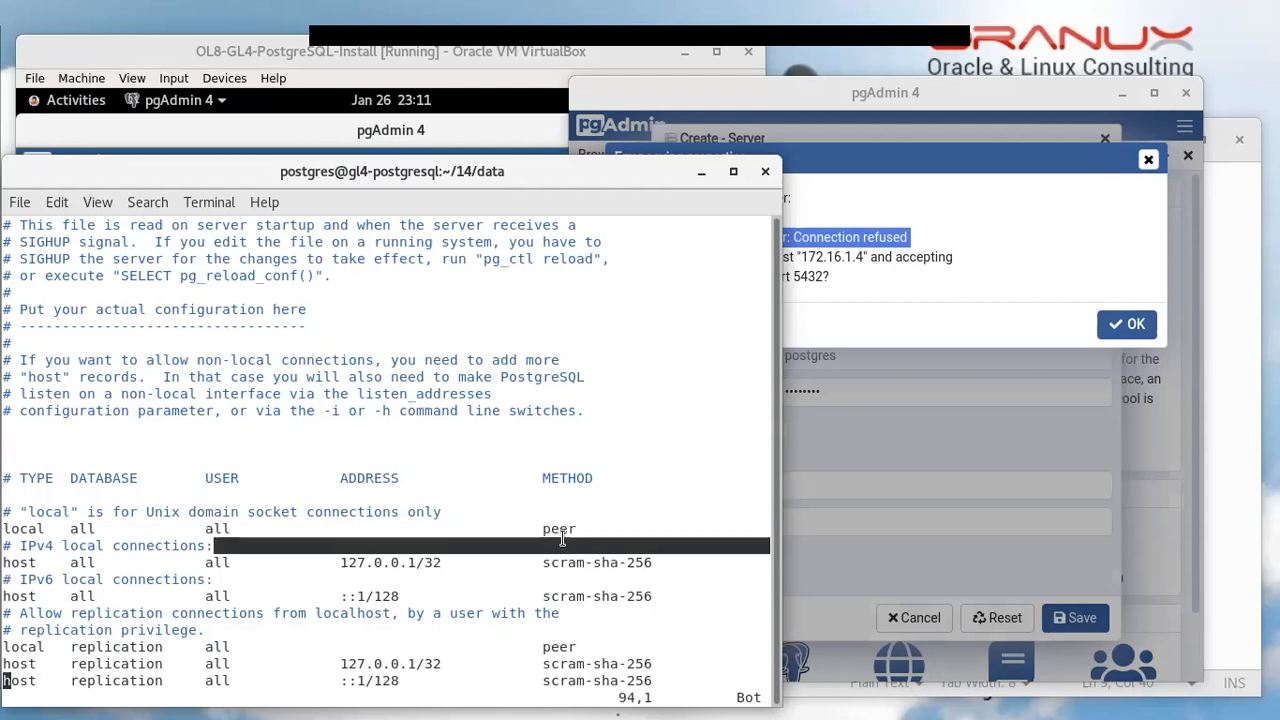
{"action": "triple_click", "coordinate": [20, 530]}
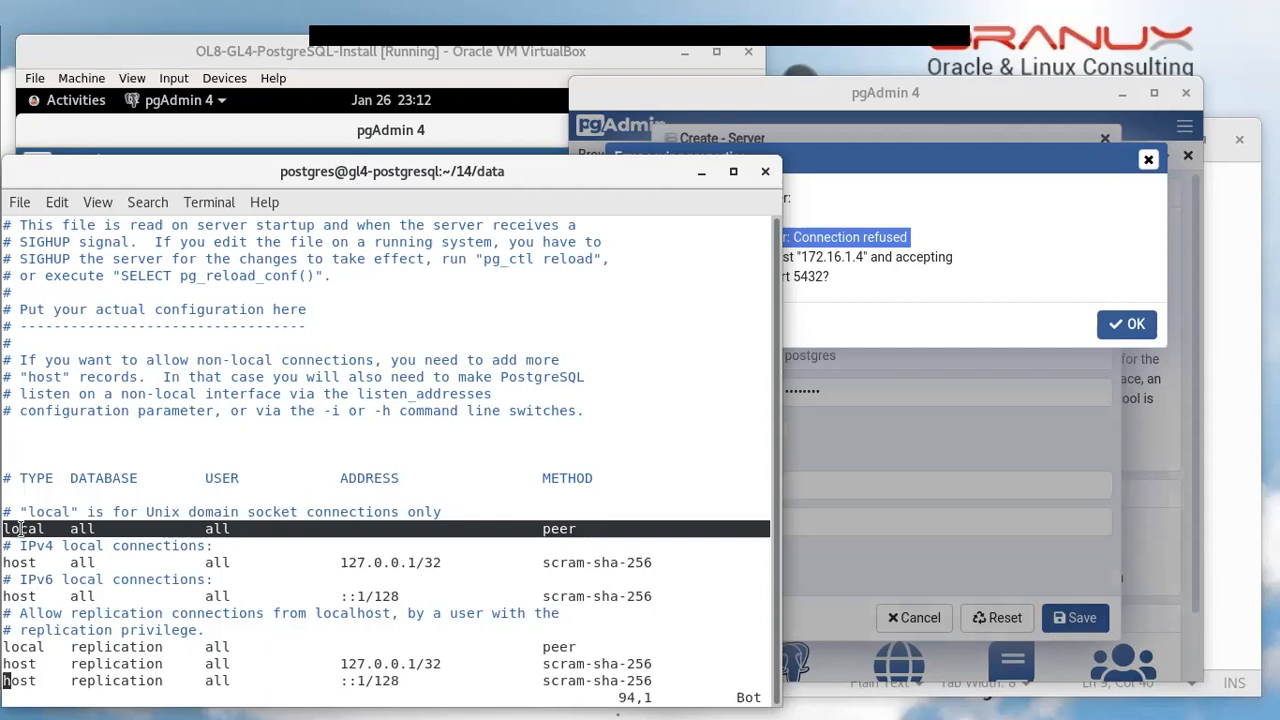
{"action": "double_click", "coordinate": [8, 563]}
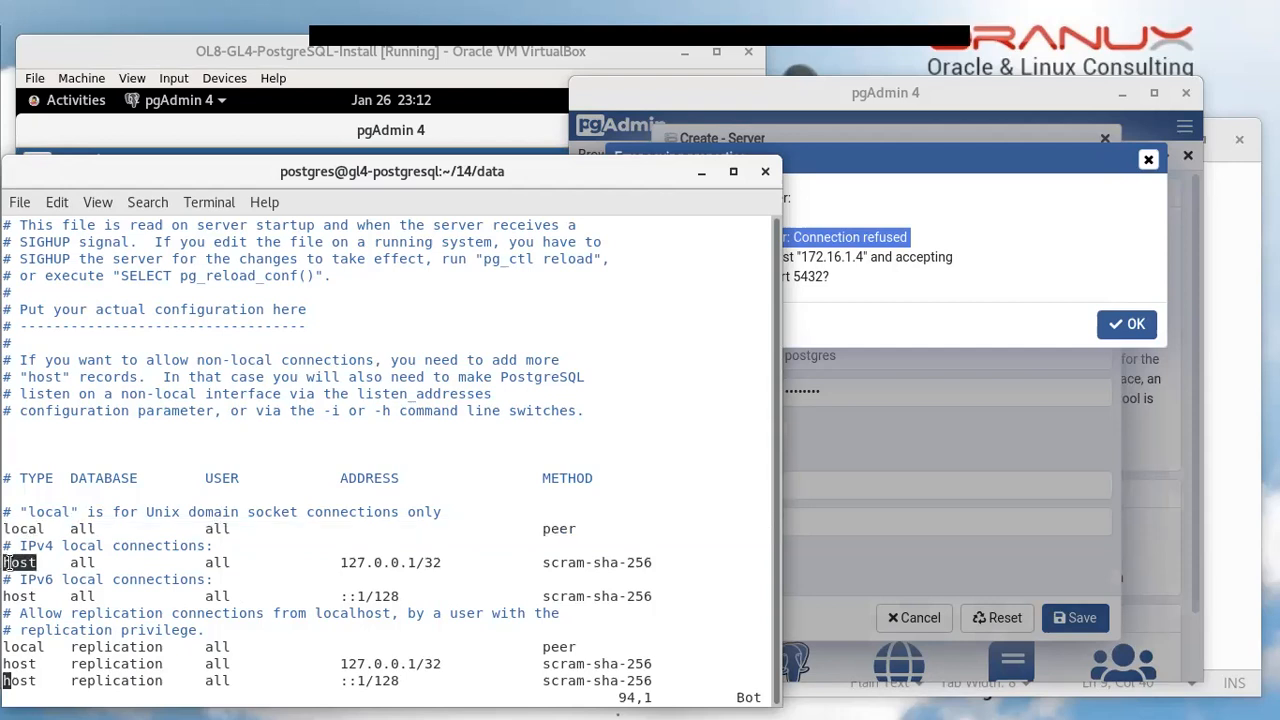
{"action": "left_click", "coordinate": [8, 563]}
{"action": "left_click", "coordinate": [400, 562]}
{"action": "double_click", "coordinate": [400, 562]}
{"action": "double_click", "coordinate": [583, 563]}
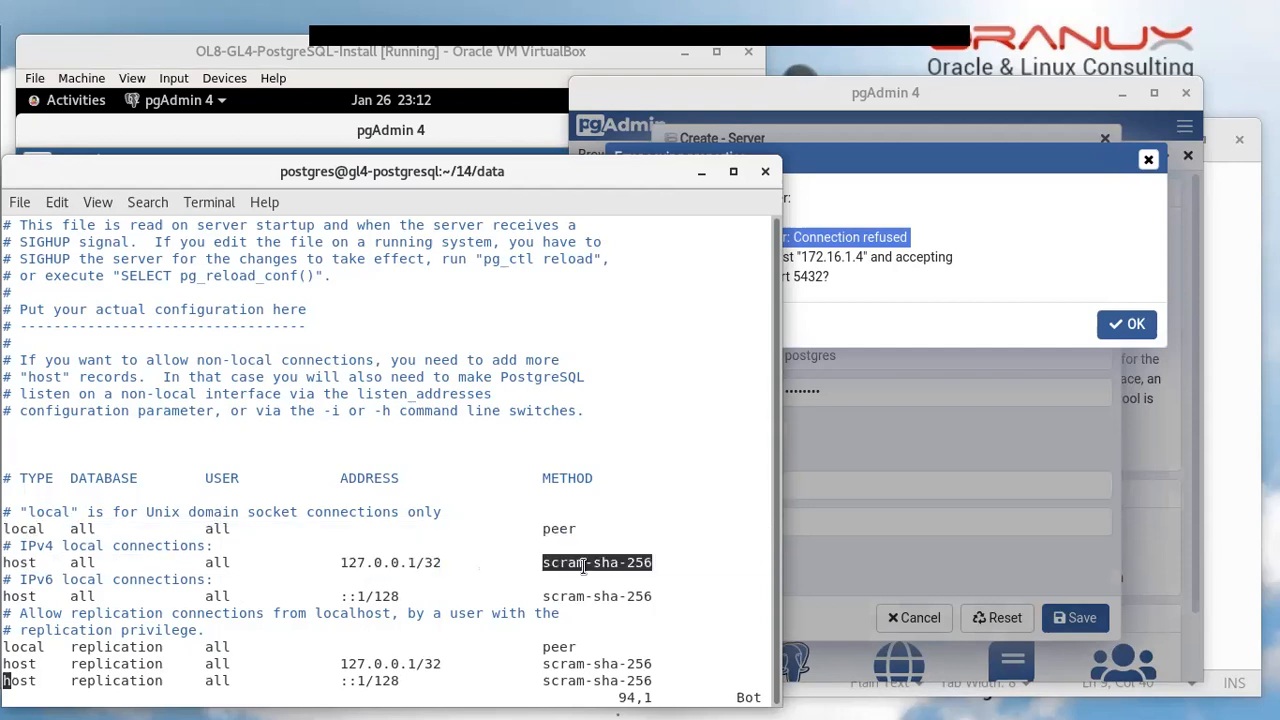
{"action": "triple_click", "coordinate": [20, 598]}
{"action": "left_click", "coordinate": [402, 568]}
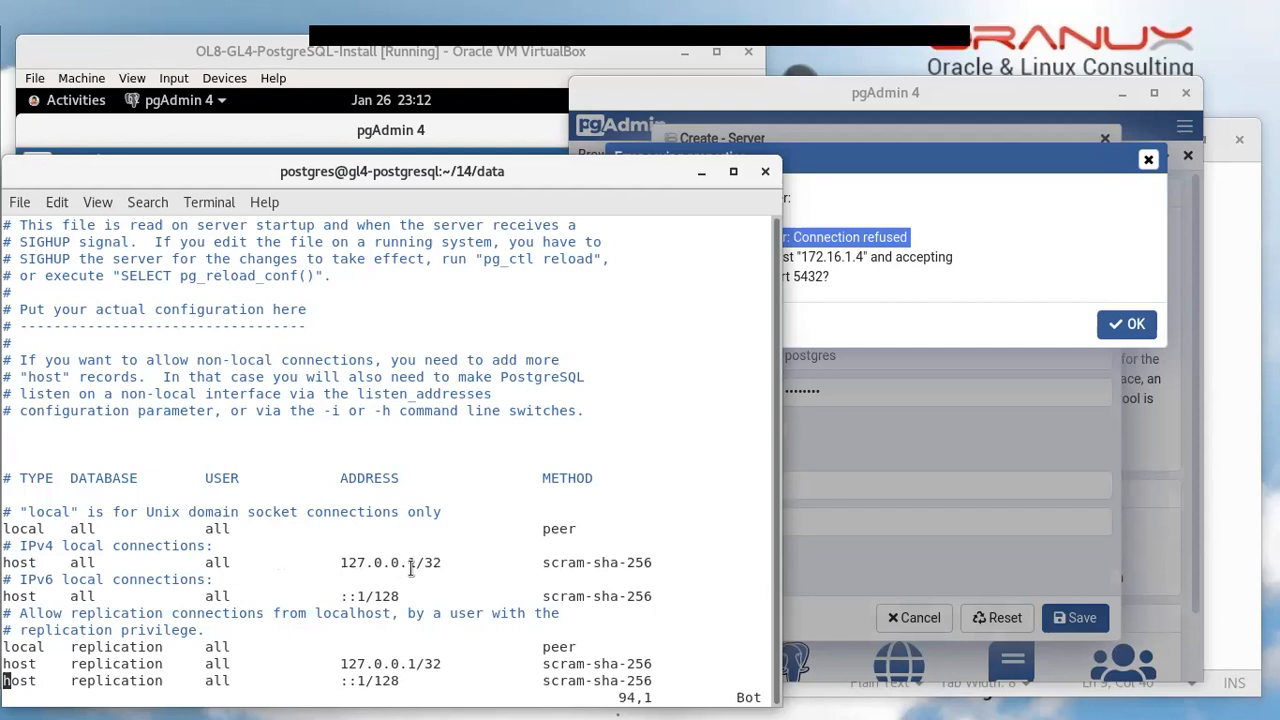
{"action": "left_click", "coordinate": [925, 260]}
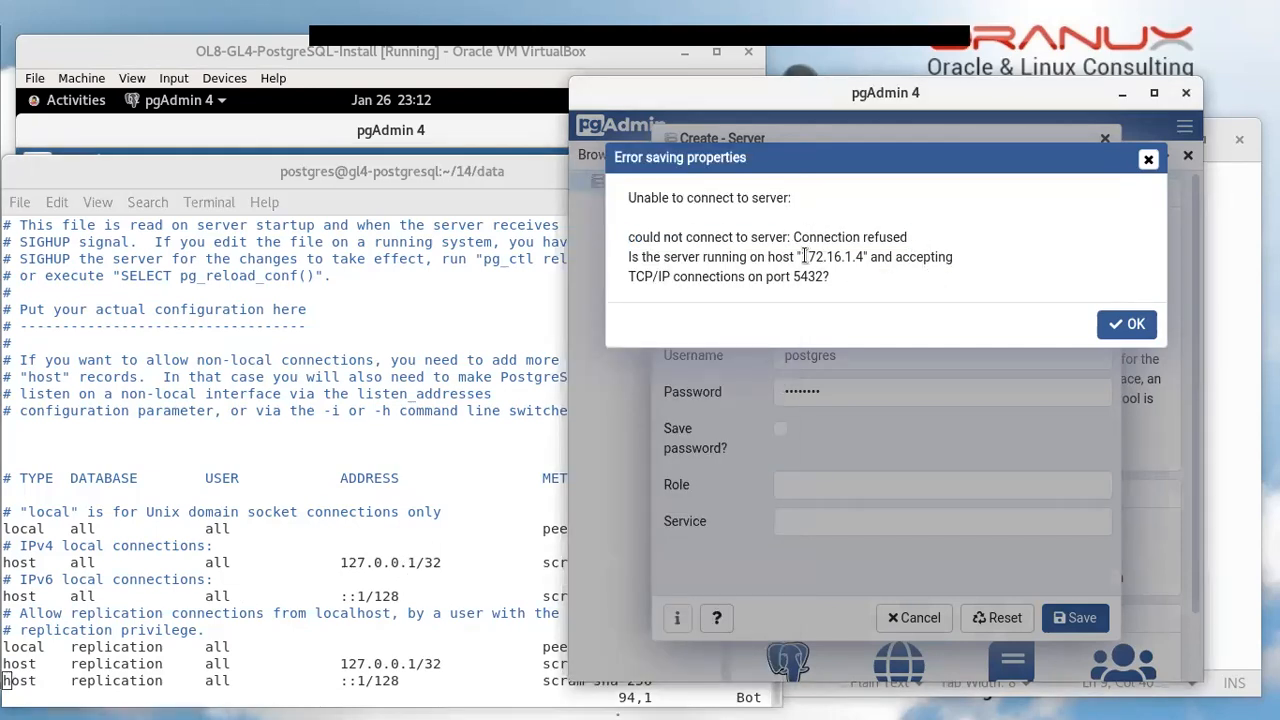
{"action": "left_click_drag", "start_coordinate": [804, 256], "coordinate": [864, 257]}
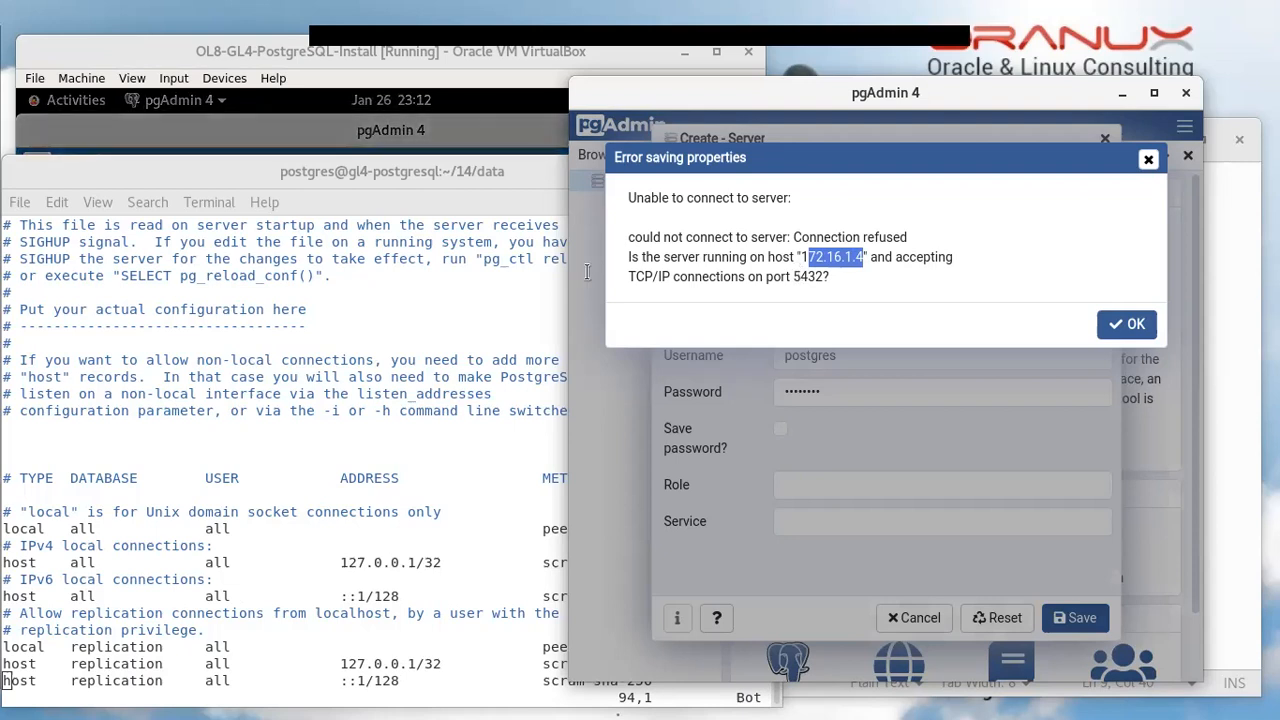
{"action": "left_click", "coordinate": [392, 500]}
Duplicate the IPv4 127.0.0.1/32 host rule line with yy and p
{"action": "key", "text": "Up"}
{"action": "key", "text": "Up"}
{"action": "key", "text": "Up"}
{"action": "key", "text": "Up"}
{"action": "key", "text": "Up"}
{"action": "key", "text": "Up"}
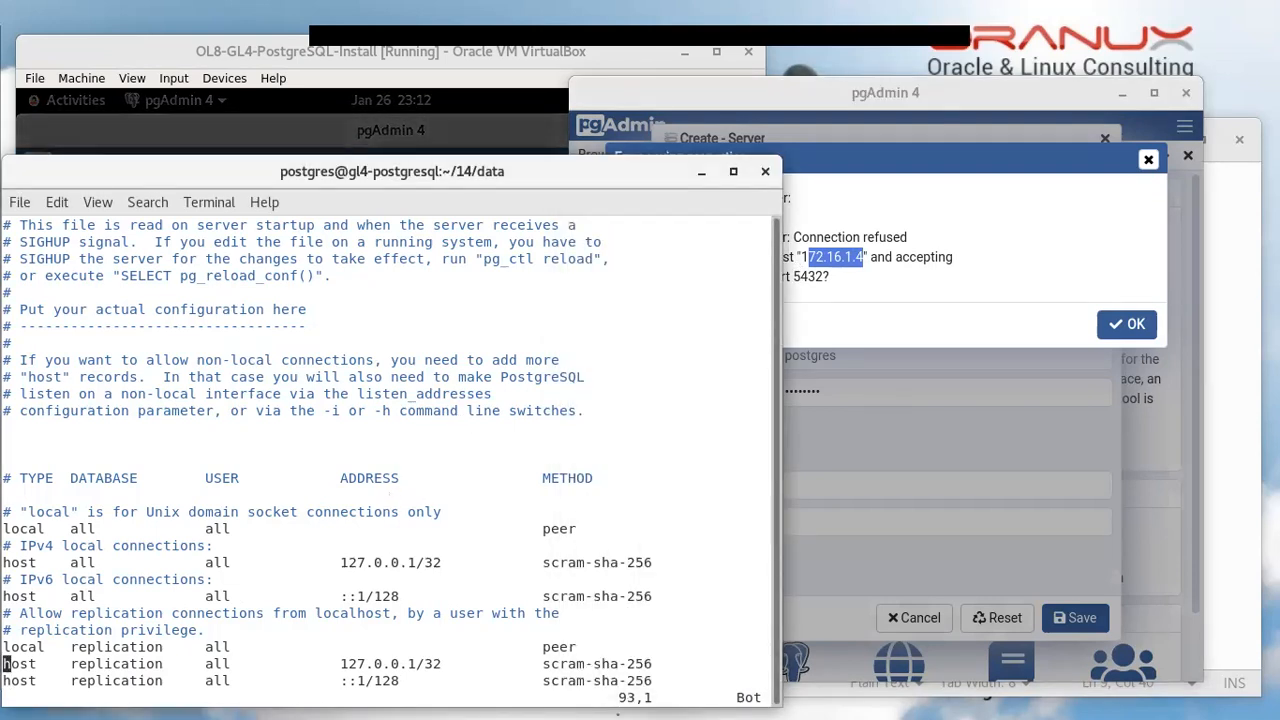
{"action": "key", "text": "Up"}
{"action": "key", "text": "y"}
{"action": "key", "text": "y"}
{"action": "key", "text": "p"}
Change the copied rule's address to 172.16.1.0/24 and leave insert mode
{"action": "key", "text": "Right"}
{"action": "key", "text": "Right"}
{"action": "key", "text": "Right"}
{"action": "key", "text": "Right"}
{"action": "key", "text": "Right"}
{"action": "key", "text": "Right"}
{"action": "key", "text": "Right"}
{"action": "key", "text": "Right"}
{"action": "key", "text": "Right"}
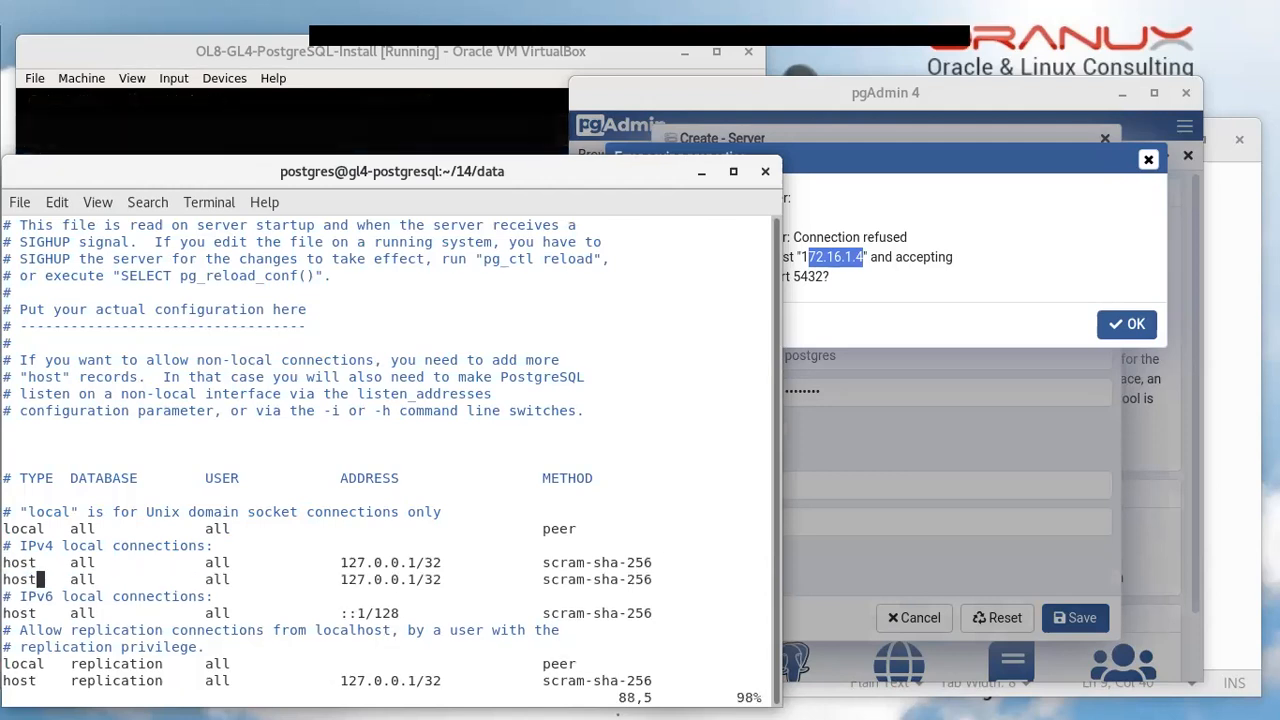
{"action": "key", "text": "Right"}
{"action": "key", "text": "Right"}
{"action": "key", "text": "Right"}
{"action": "key", "text": "Left"}
{"action": "key", "text": "Left"}
{"action": "key", "text": "Left"}
{"action": "key", "text": "Right"}
{"action": "key", "text": "Right"}
{"action": "key", "text": "Right"}
{"action": "key", "text": "Right"}
{"action": "key", "text": "Right"}
{"action": "key", "text": "Right"}
{"action": "key", "text": "Right"}
{"action": "key", "text": "Right"}
{"action": "key", "text": "Right"}
{"action": "key", "text": "Right"}
{"action": "key", "text": "Right"}
{"action": "key", "text": "Right"}
{"action": "key", "text": "Right"}
{"action": "key", "text": "Right"}
{"action": "key", "text": "Right"}
{"action": "key", "text": "Right"}
{"action": "key", "text": "Right"}
{"action": "key", "text": "Right"}
{"action": "key", "text": "Right"}
{"action": "key", "text": "Right"}
{"action": "key", "text": "Right"}
{"action": "key", "text": "Right"}
{"action": "key", "text": "Right"}
{"action": "key", "text": "Right"}
{"action": "key", "text": "Right"}
{"action": "key", "text": "Right"}
{"action": "key", "text": "Right"}
{"action": "key", "text": "Right"}
{"action": "key", "text": "Right"}
{"action": "key", "text": "Right"}
{"action": "key", "text": "Right"}
{"action": "key", "text": "Right"}
{"action": "key", "text": "x"}
{"action": "key", "text": "Right"}
{"action": "type", "text": "i2"}
{"action": "key", "text": "Right"}
{"action": "key", "text": "Delete"}
{"action": "type", "text": "16"}
{"action": "key", "text": "Right"}
{"action": "key", "text": "Right"}
{"action": "key", "text": "BackSpace"}
{"action": "type", "text": "1"}
{"action": "key", "text": "Right"}
{"action": "key", "text": "Right"}
{"action": "key", "text": "BackSpace"}
{"action": "type", "text": "0"}
{"action": "key", "text": "Right"}
{"action": "key", "text": "Right"}
{"action": "key", "text": "Right"}
{"action": "type", "text": "4"}
{"action": "key", "text": "Left"}
{"action": "key", "text": "Left"}
{"action": "key", "text": "BackSpace"}
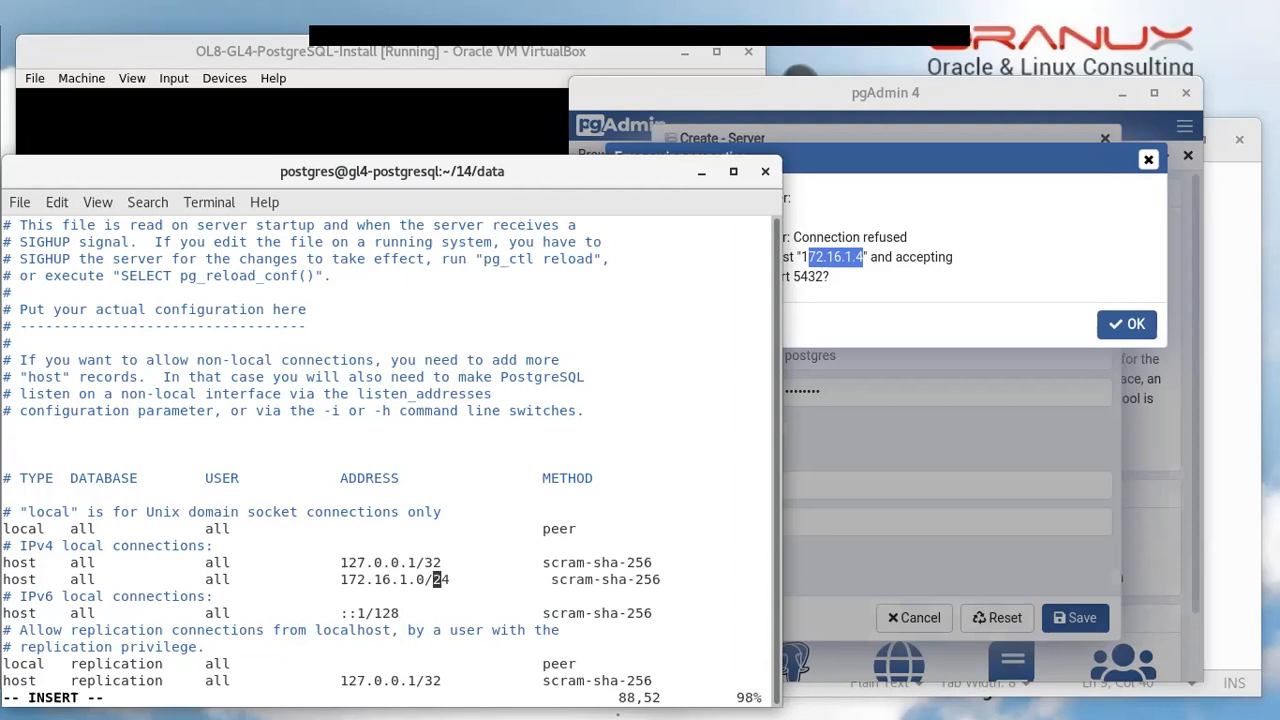
{"action": "key", "text": "Escape"}
Save pg_hba.conf with :wq and reload PostgreSQL with pg_ctl reload
{"action": "type", "text": ":wq"}
{"action": "key", "text": "Return"}
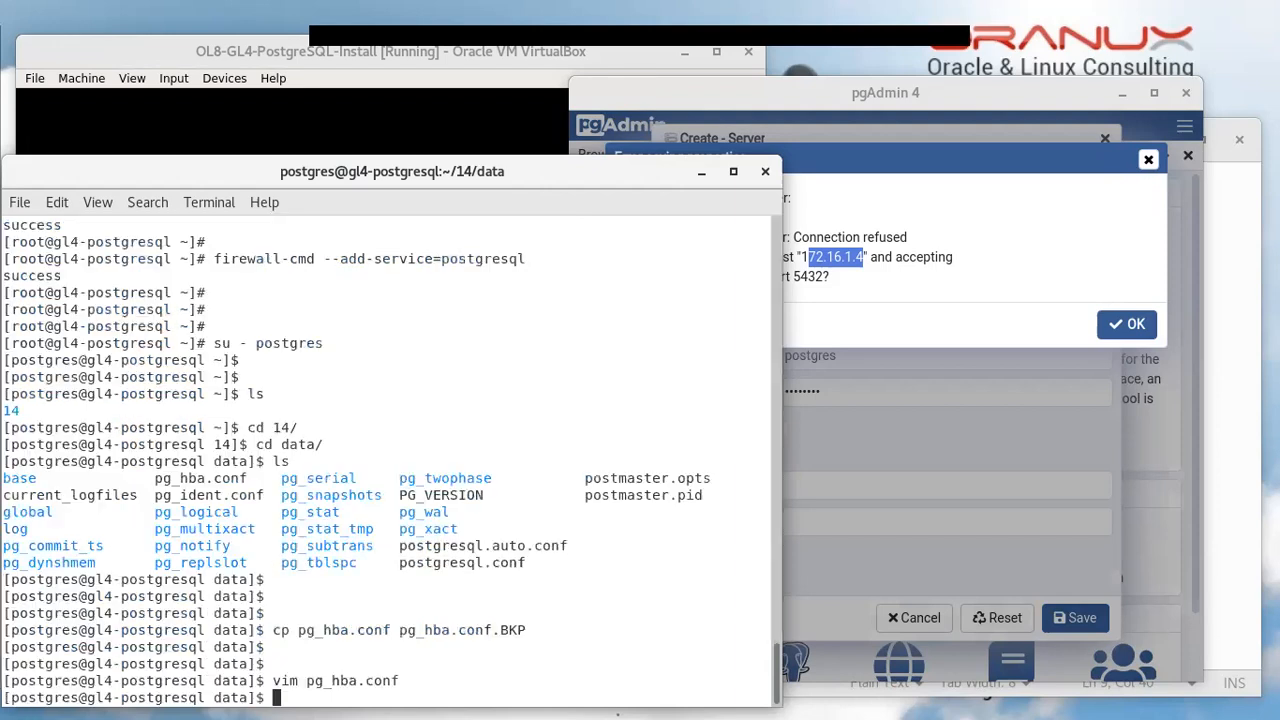
{"action": "key", "text": "Return"}
{"action": "key", "text": "Return"}
{"action": "key", "text": "Return"}
{"action": "type", "text": "pg_c"}
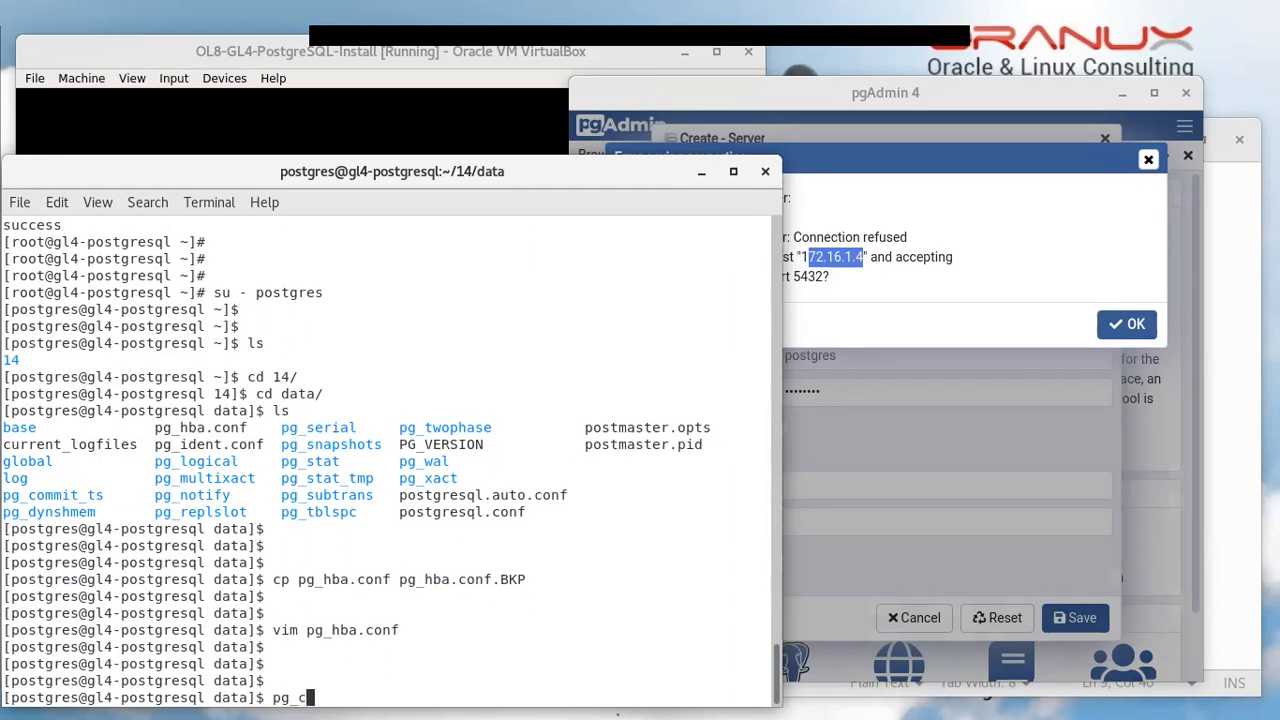
{"action": "type", "text": "tl reload"}
{"action": "key", "text": "Return"}
{"action": "key", "text": "Return"}
{"action": "key", "text": "Return"}
{"action": "key", "text": "Return"}
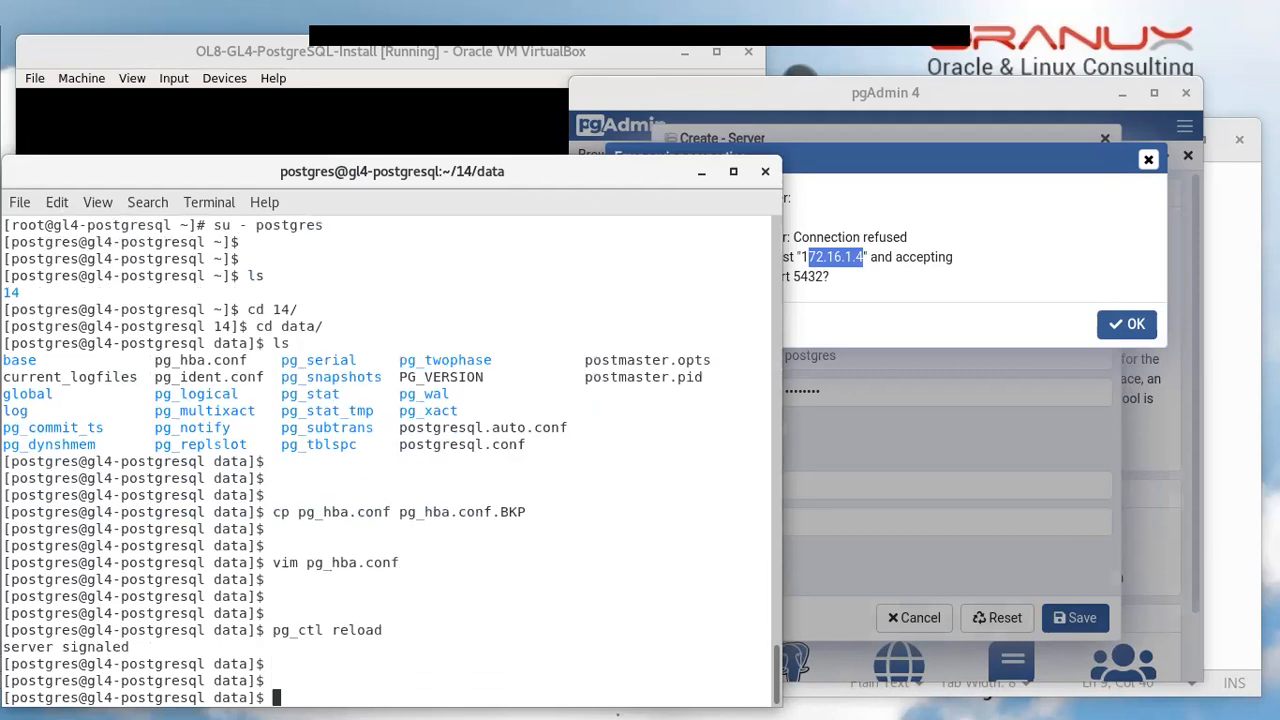
Dismiss pgAdmin's connection-refused error and retry saving the new server
{"action": "left_click", "coordinate": [985, 269]}
{"action": "left_click", "coordinate": [1133, 318]}
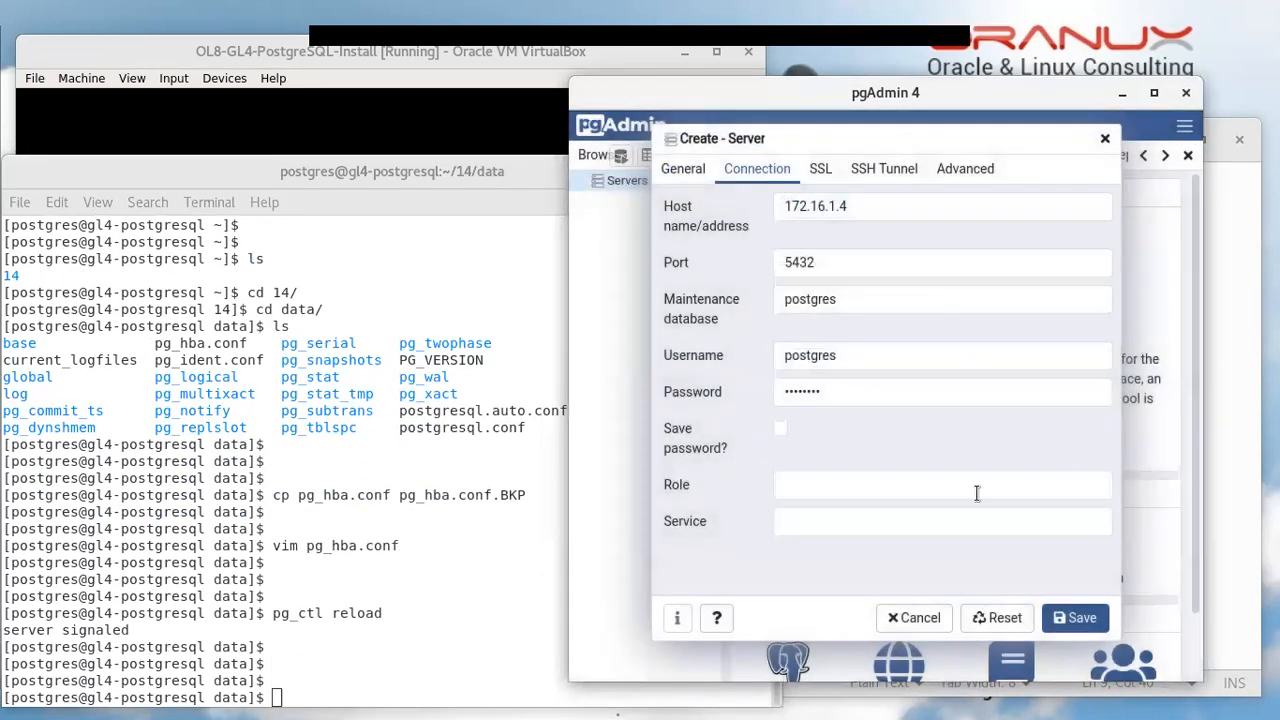
{"action": "left_click", "coordinate": [1068, 617]}
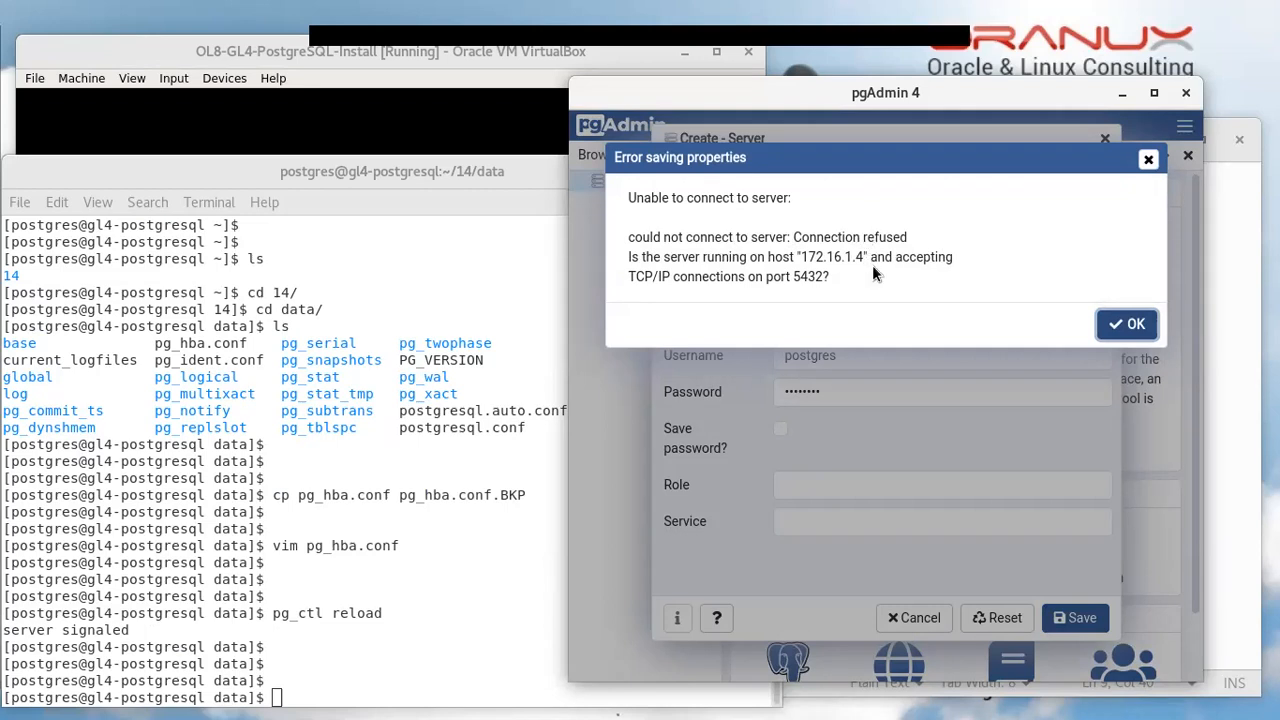
In the terminal, list the data directory and the files in its log folder
{"action": "left_click", "coordinate": [412, 603]}
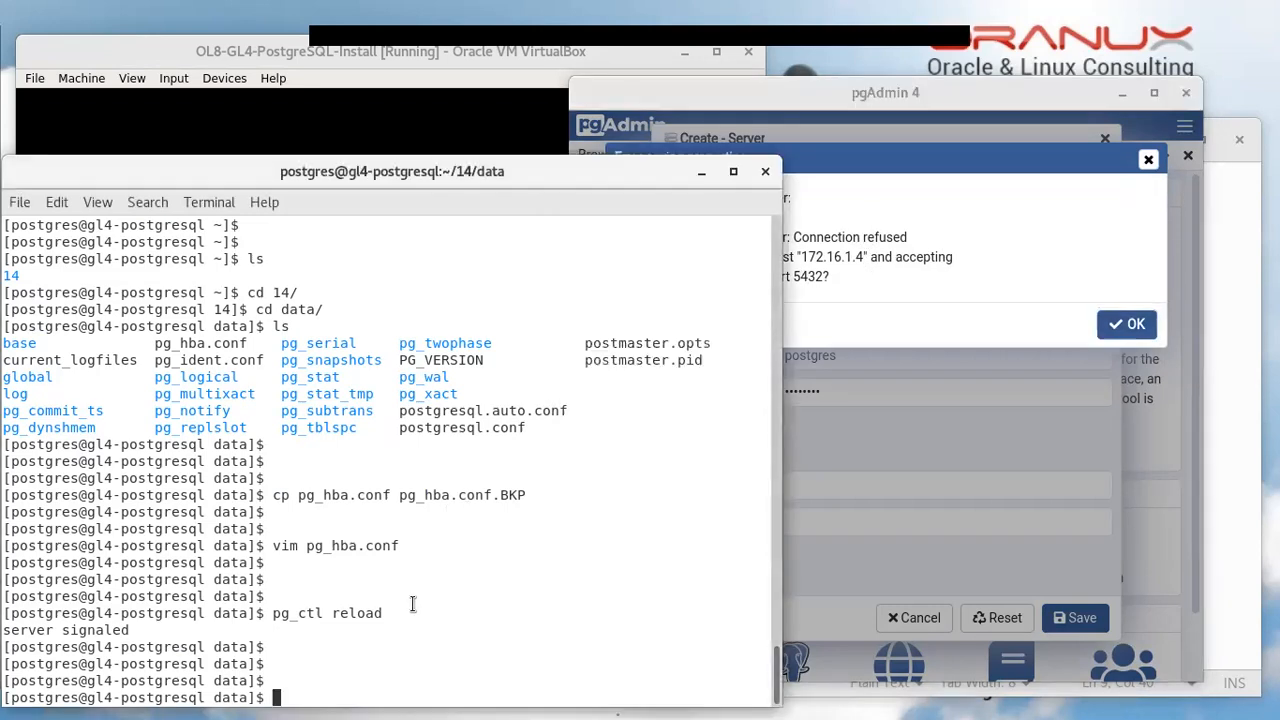
{"action": "type", "text": "ls"}
{"action": "key", "text": "Return"}
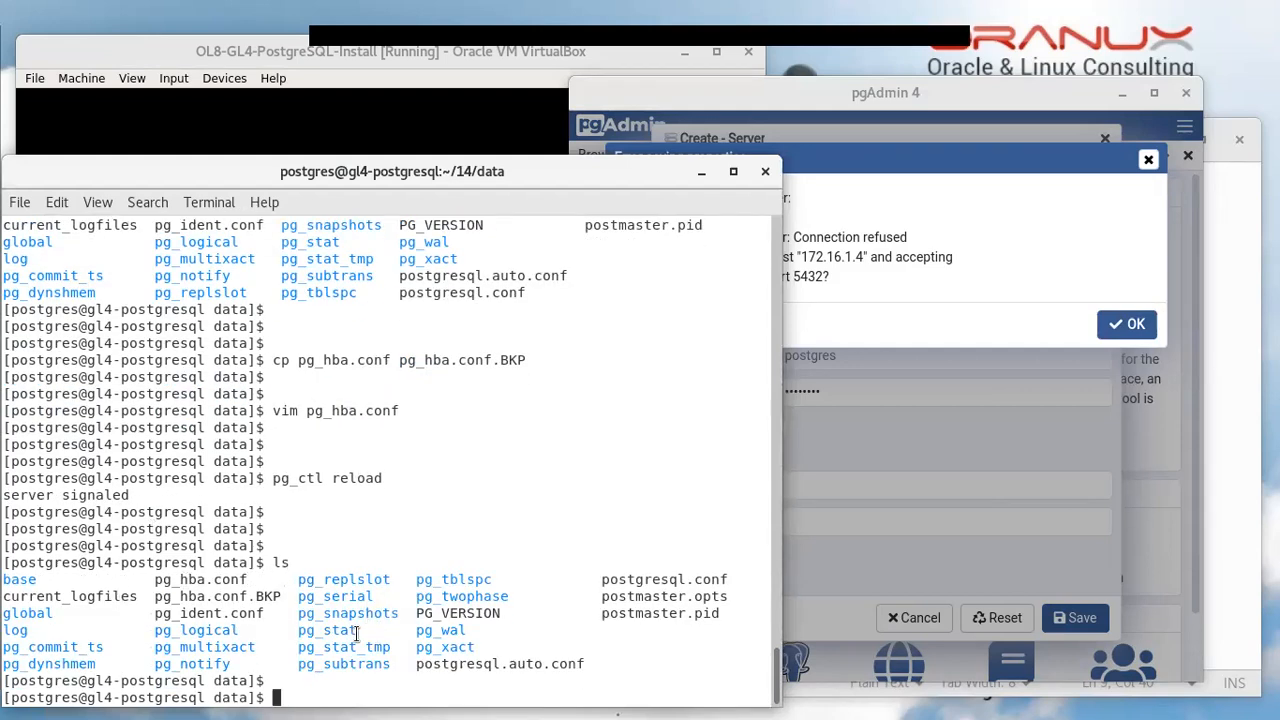
{"action": "type", "text": "ls log/"}
{"action": "key", "text": "Return"}
{"action": "key", "text": "Return"}
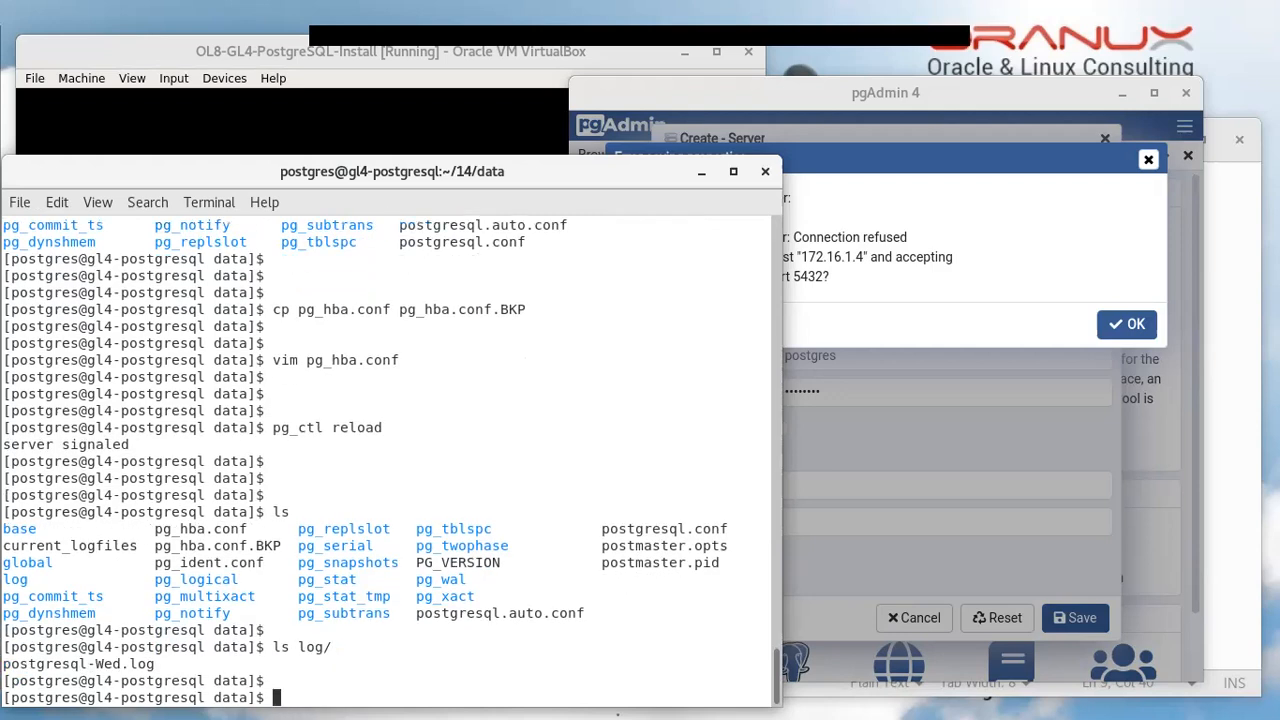
Follow the PostgreSQL log file with tail -f
{"action": "key", "text": "Up"}
{"action": "key", "text": "Tab"}
{"action": "key", "text": "Home"}
{"action": "key", "text": "Delete"}
{"action": "key", "text": "Delete"}
{"action": "key", "text": "Delete"}
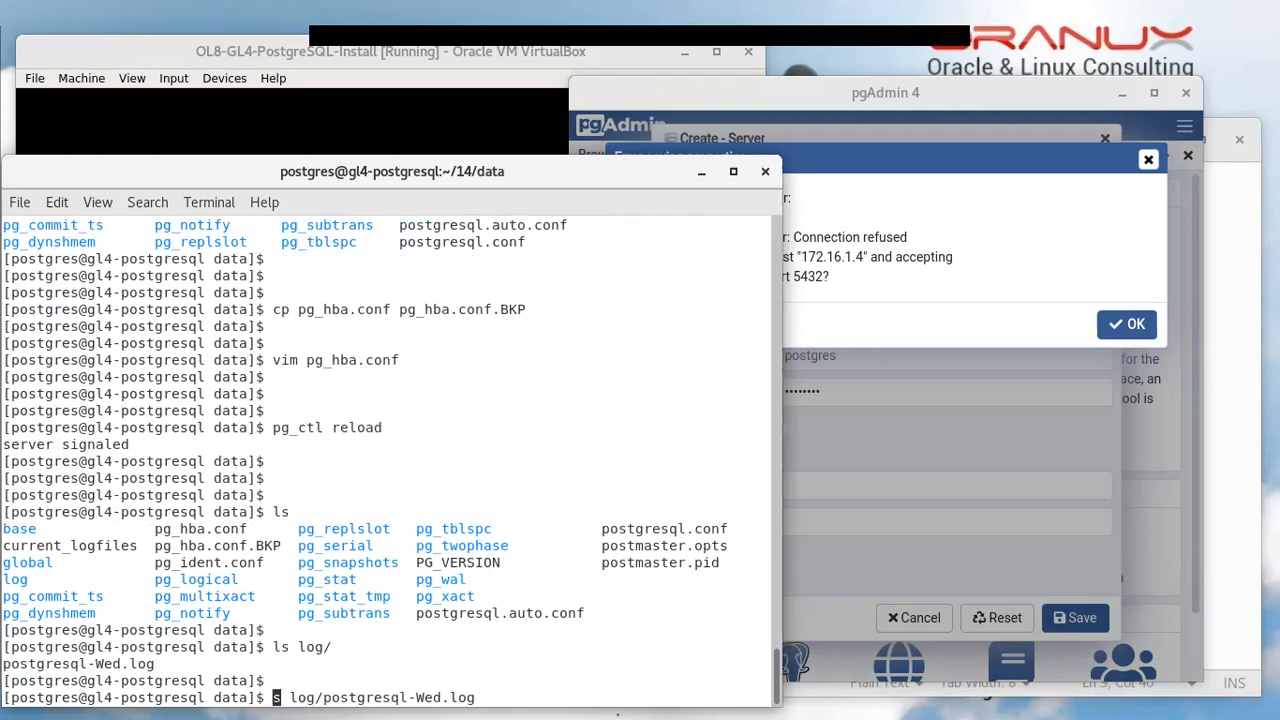
{"action": "type", "text": "tail -f"}
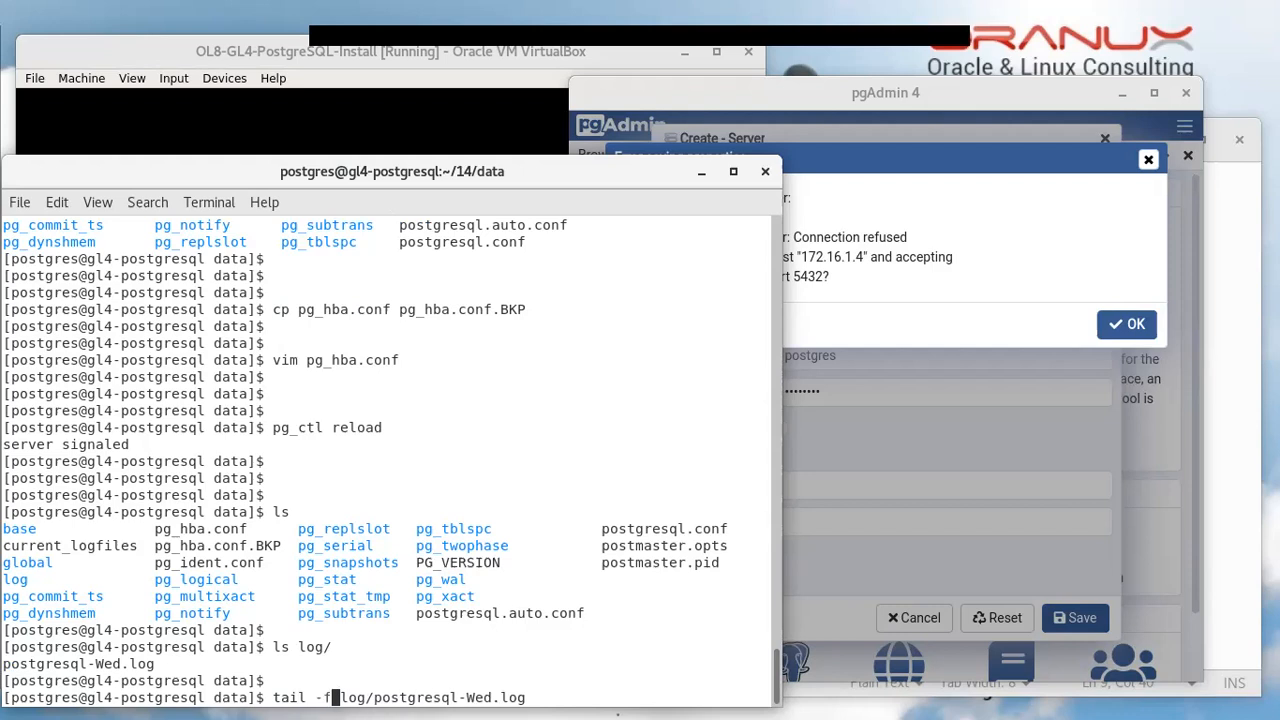
{"action": "key", "text": "Return"}
{"action": "key", "text": "Return"}
{"action": "key", "text": "Return"}
{"action": "key", "text": "Return"}
{"action": "key", "text": "Return"}
{"action": "key", "text": "Return"}
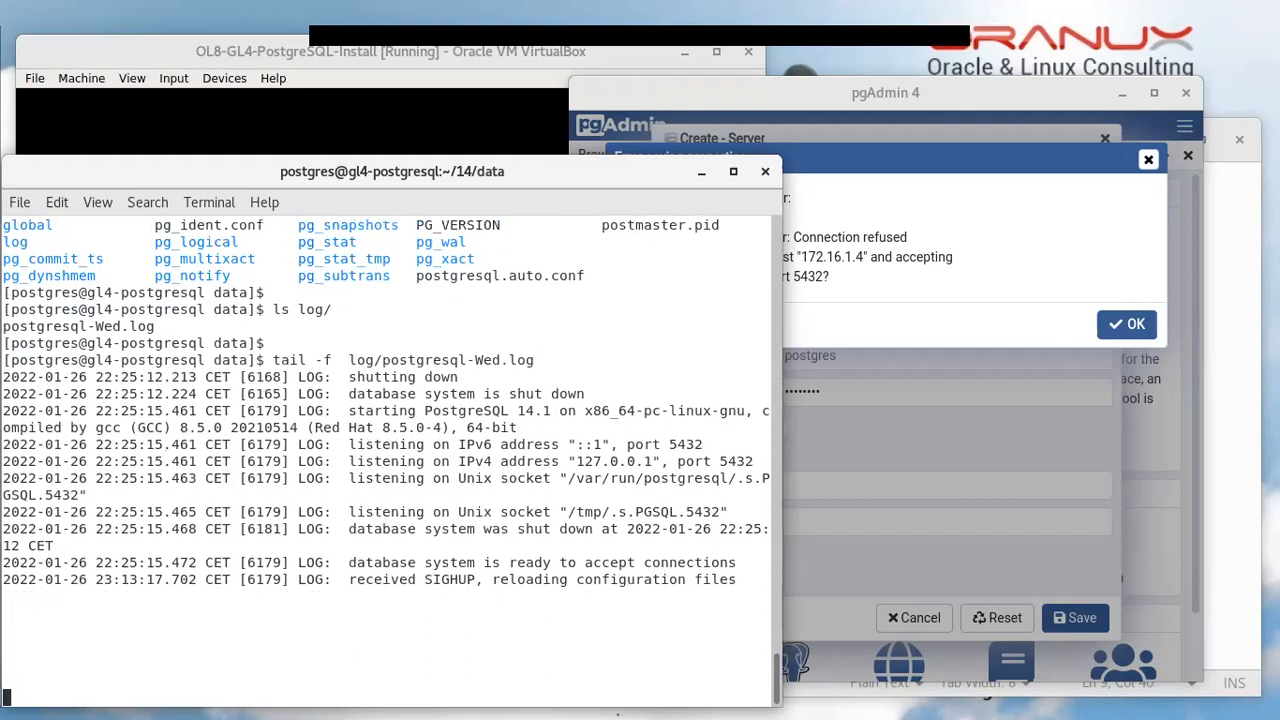
Retry saving the server, then dismiss pgAdmin's 'Connection refused' error for 172.16.1.4:5432
{"action": "left_click", "coordinate": [994, 291]}
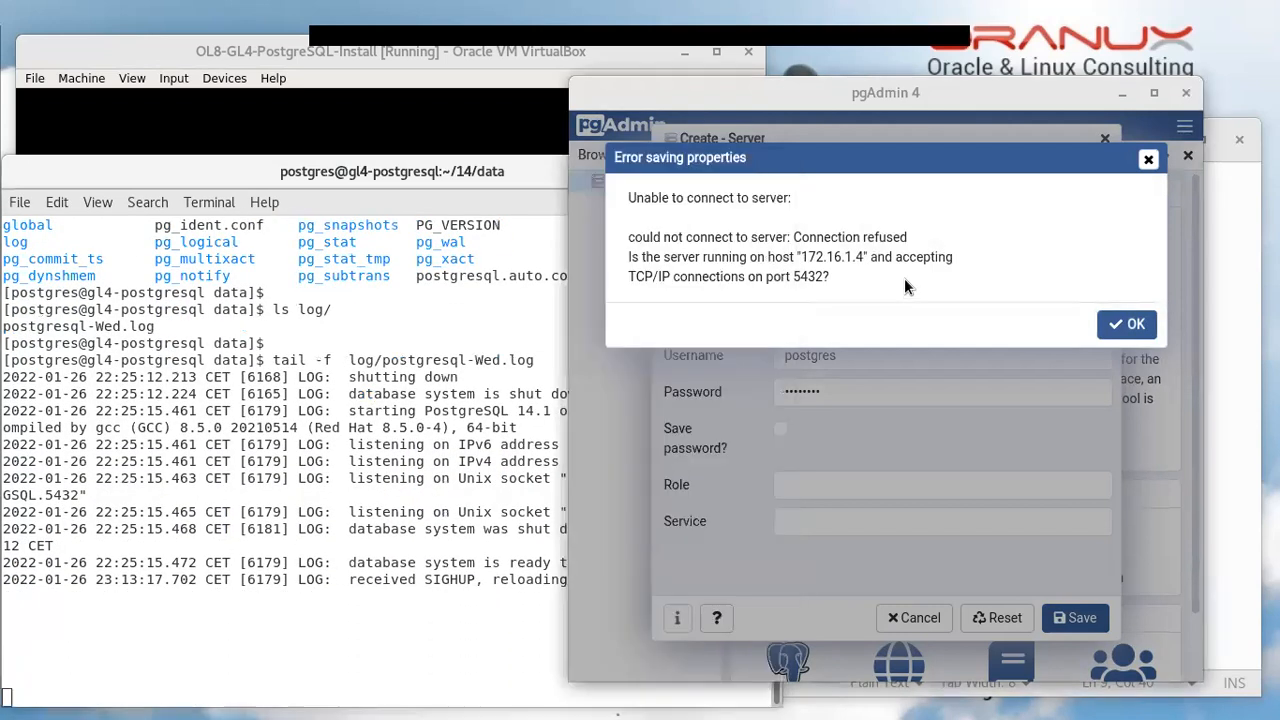
{"action": "left_click", "coordinate": [1130, 323]}
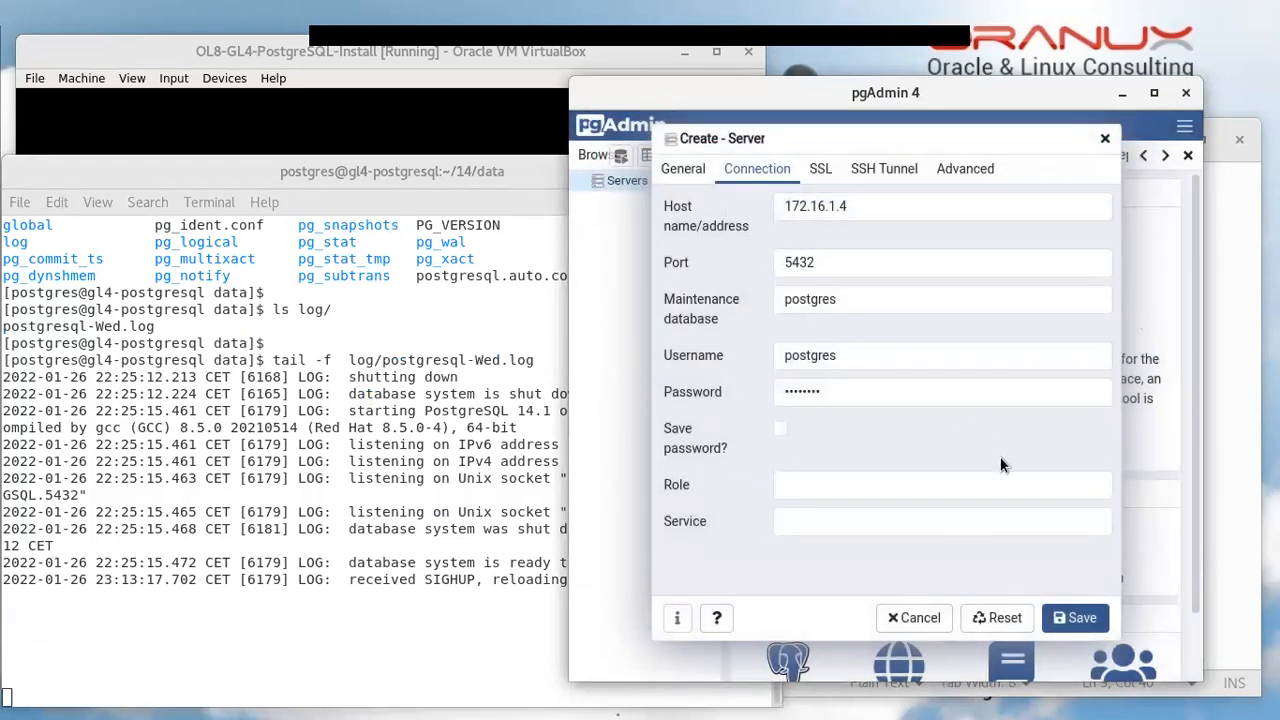
{"action": "left_click", "coordinate": [1100, 620]}
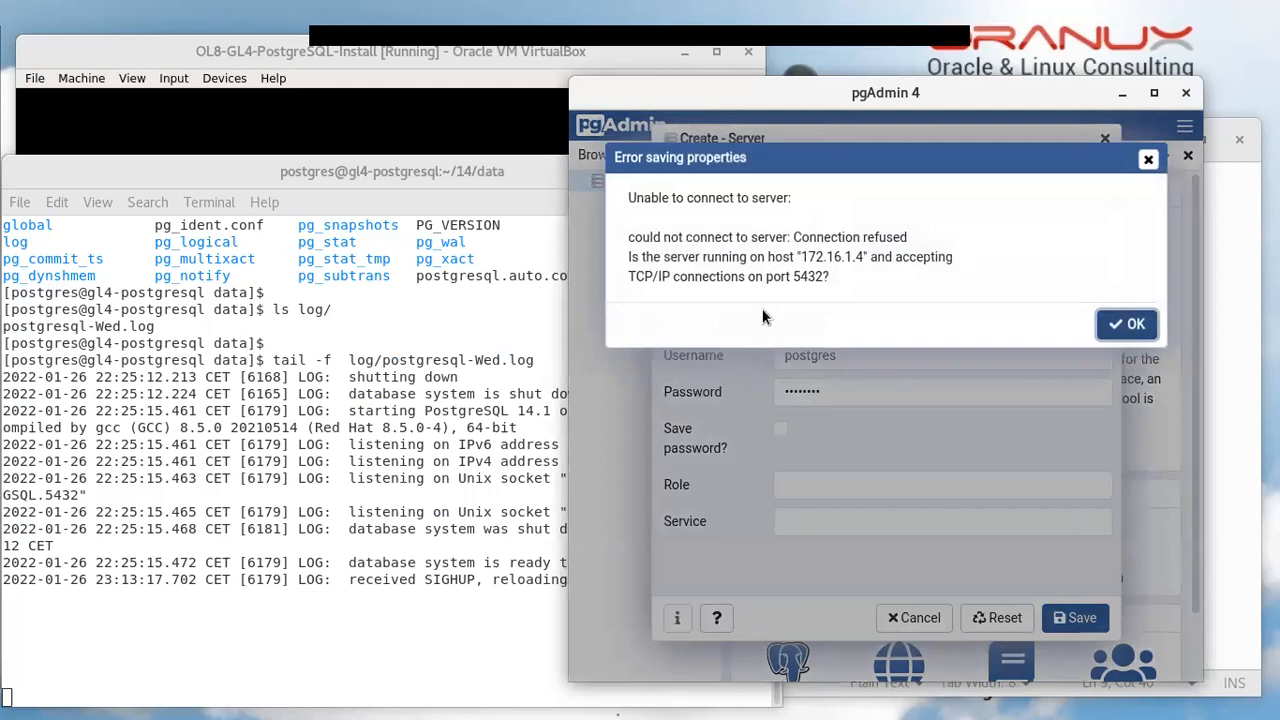
{"action": "double_click", "coordinate": [826, 237]}
{"action": "left_click_drag", "start_coordinate": [872, 237], "coordinate": [887, 237]}
{"action": "left_click", "coordinate": [1128, 324]}
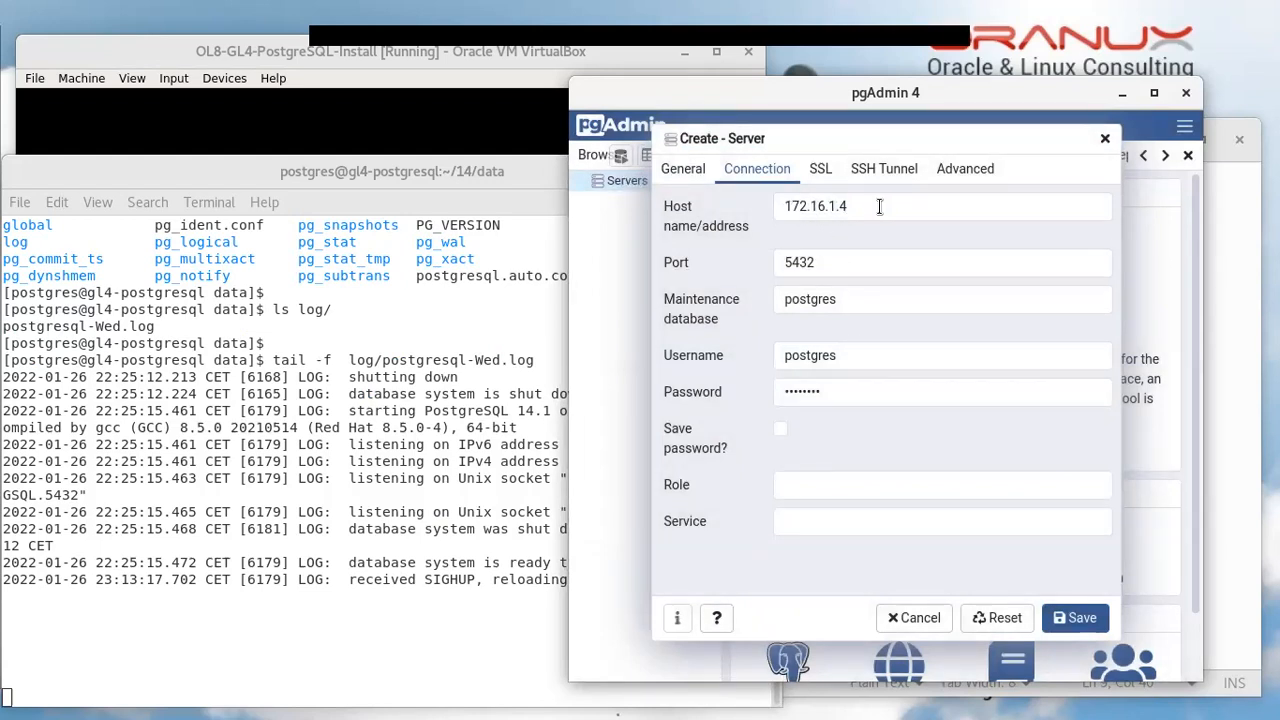
{"action": "left_click", "coordinate": [337, 640]}
Stop the log tail, check pg_hba.conf's 172.16.1.0/24 scram-sha-256 entry, and save with :wq
{"action": "key", "text": "ctrl+c"}
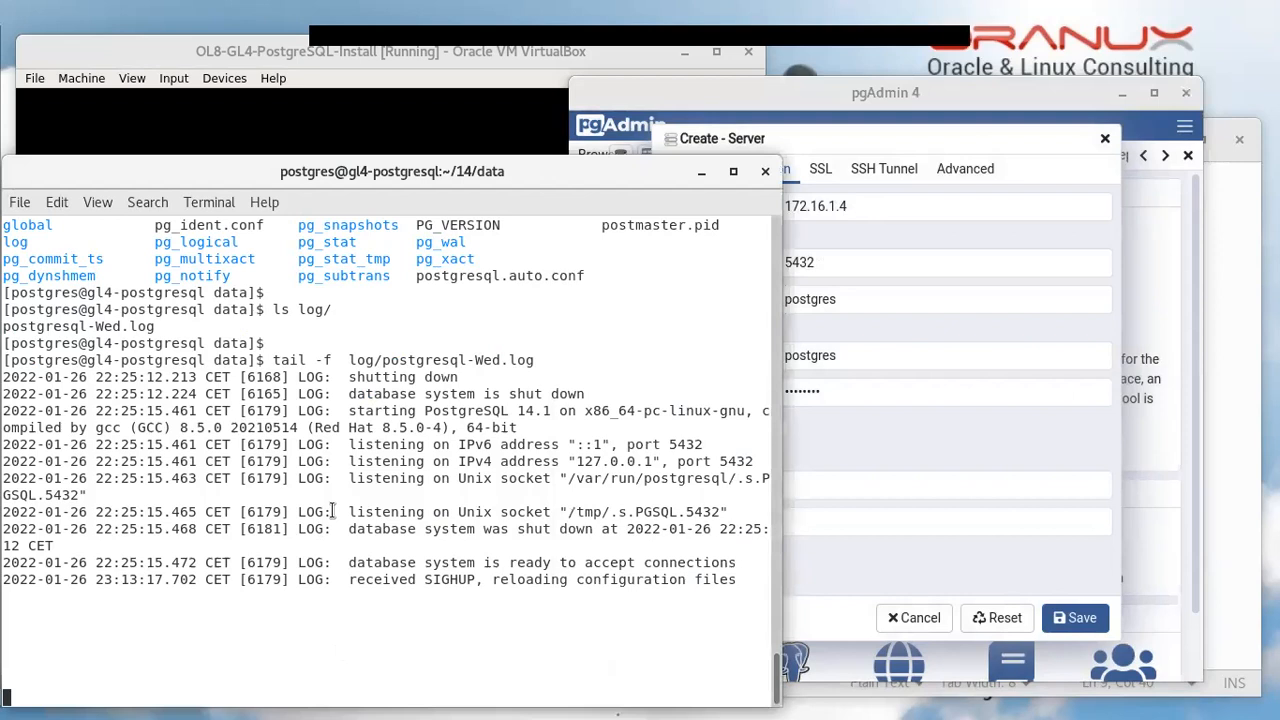
{"action": "key", "text": "Up"}
{"action": "key", "text": "Up"}
{"action": "key", "text": "Up"}
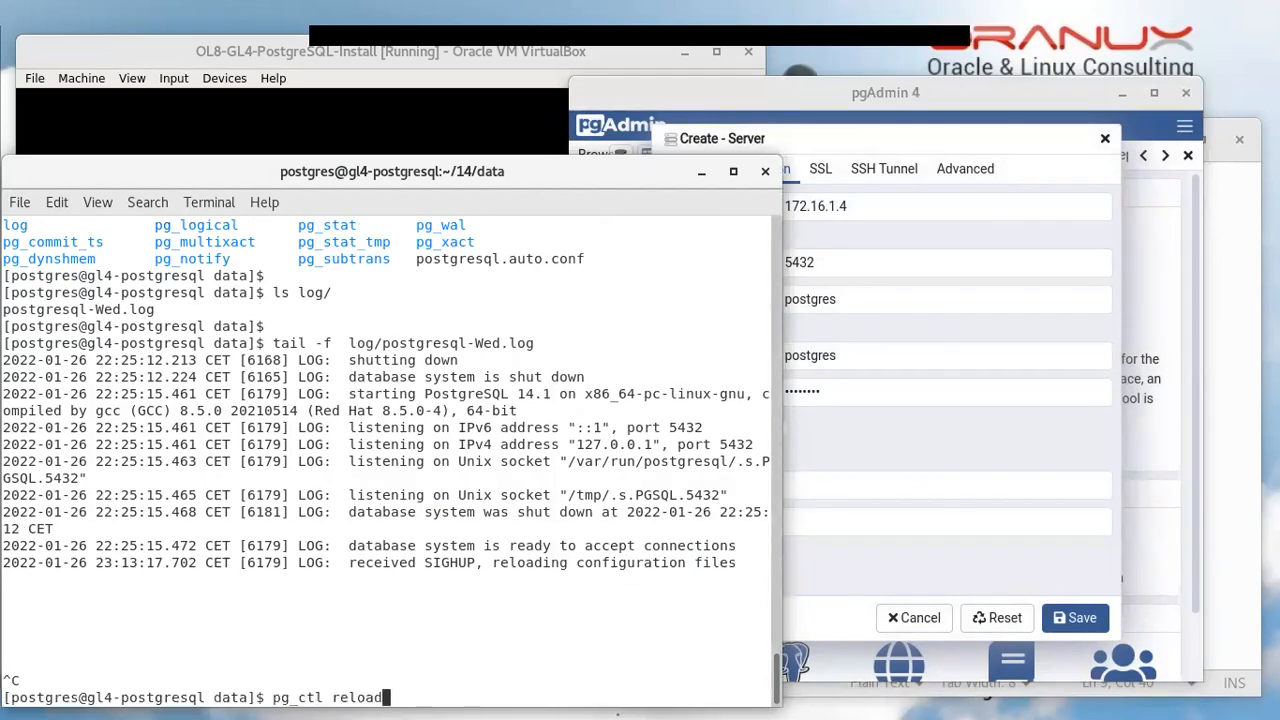
{"action": "key", "text": "Up"}
{"action": "key", "text": "Return"}
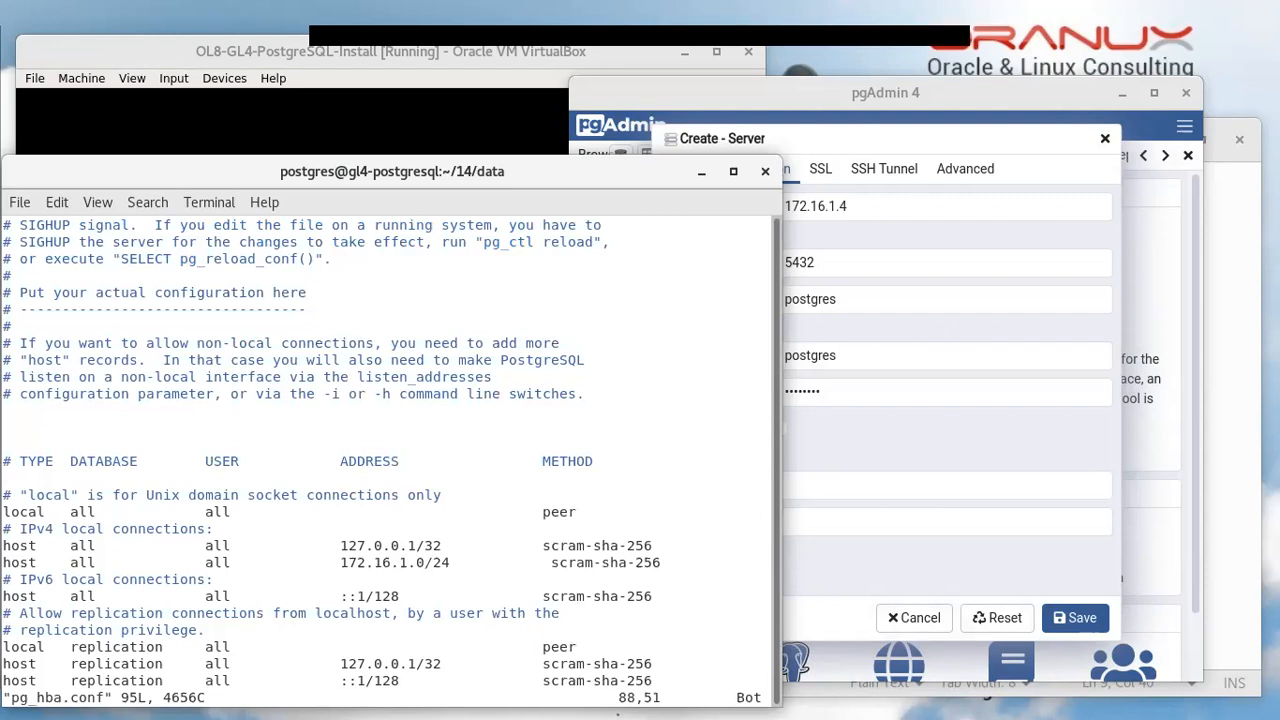
{"action": "key", "text": "Right"}
{"action": "key", "text": "Right"}
{"action": "key", "text": "Right"}
{"action": "key", "text": "Right"}
{"action": "key", "text": "Right"}
{"action": "key", "text": "Right"}
{"action": "key", "text": "Right"}
{"action": "key", "text": "Right"}
{"action": "key", "text": "Right"}
{"action": "key", "text": "Right"}
{"action": "key", "text": "Right"}
{"action": "key", "text": "Right"}
{"action": "key", "text": "Right"}
{"action": "key", "text": "Right"}
{"action": "key", "text": "Right"}
{"action": "key", "text": "Up"}
{"action": "type", "text": ":wq"}
{"action": "key", "text": "Return"}
{"action": "key", "text": "Return"}
{"action": "type", "text": "vi "}
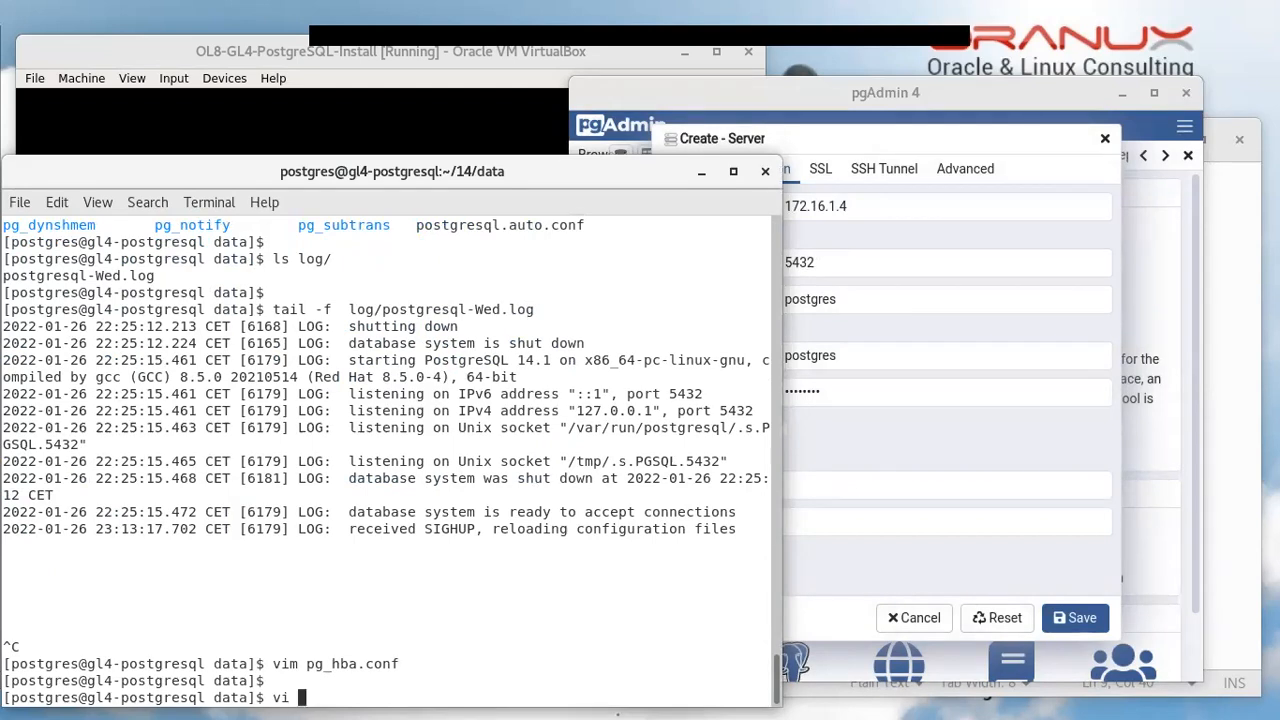
{"action": "type", "text": "postg"}
Open postgresql.conf in vim
{"action": "key", "text": "Tab"}
{"action": "type", "text": "c"}
{"action": "key", "text": "Tab"}
{"action": "key", "text": "Return"}
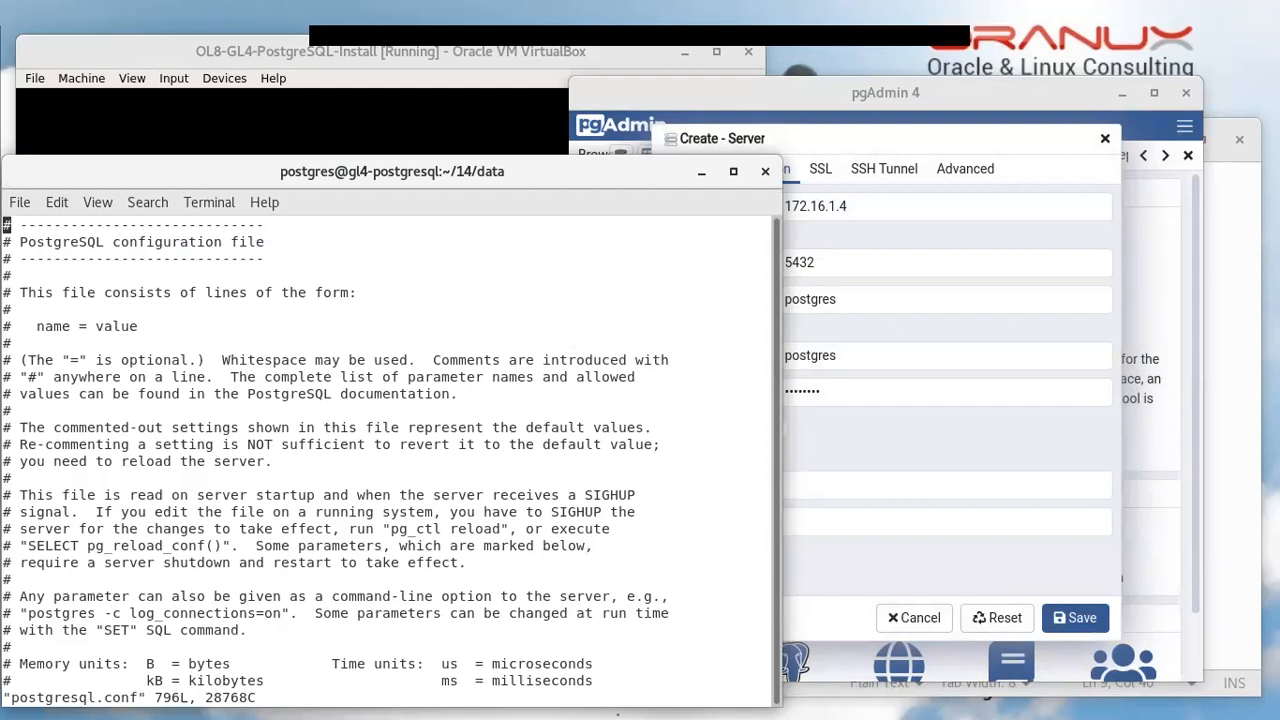
{"action": "type", "text": ":q"}
{"action": "key", "text": "Return"}
{"action": "key", "text": "Return"}
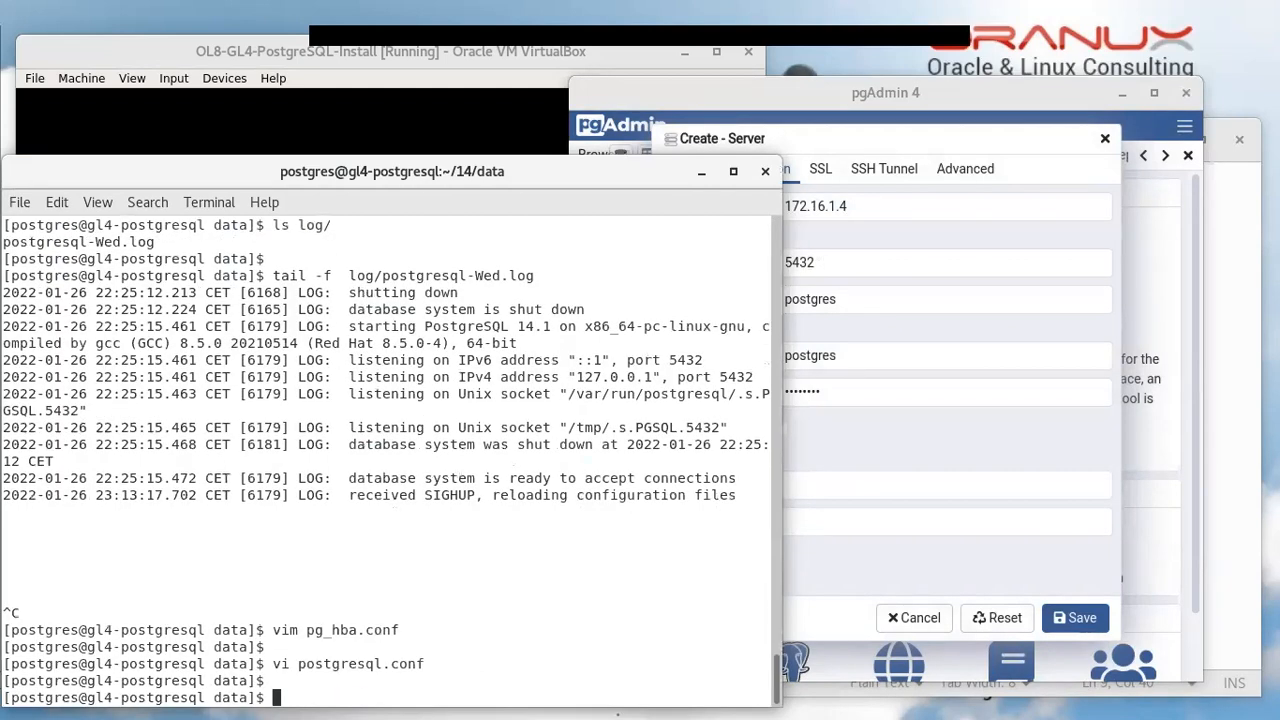
{"action": "key", "text": "Up"}
{"action": "key", "text": "Home"}
{"action": "key", "text": "Right"}
{"action": "key", "text": "Right"}
{"action": "type", "text": "m"}
{"action": "key", "text": "Return"}
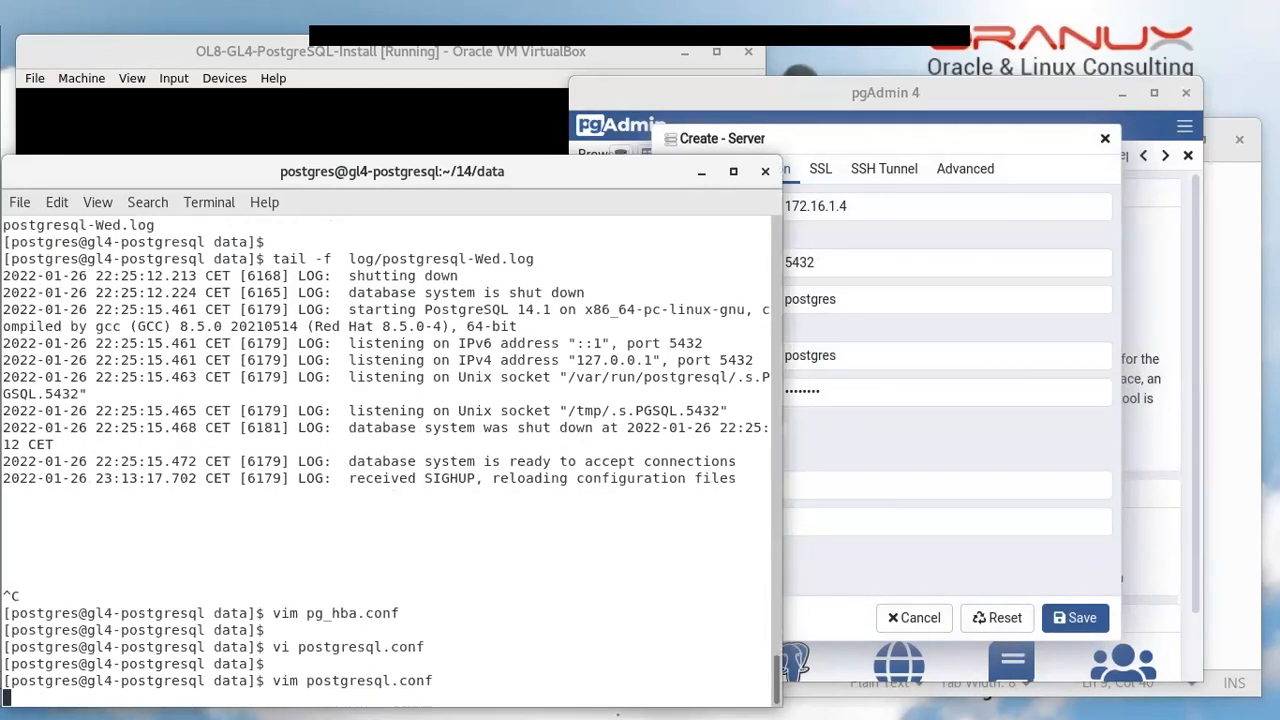
Duplicate the listen_addresses line, uncomment the copy, and change 'localhost' to '*'
{"action": "type", "text": "/local"}
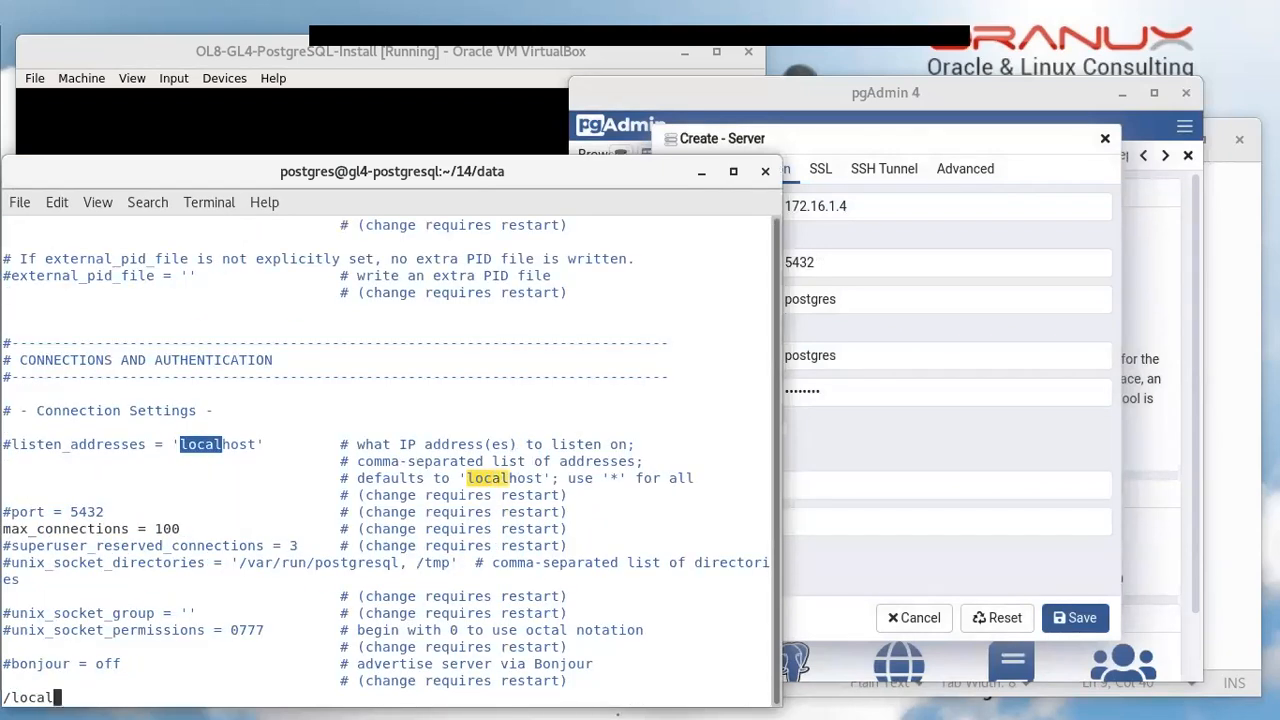
{"action": "key", "text": "Return"}
{"action": "key", "text": "Left"}
{"action": "key", "text": "Left"}
{"action": "key", "text": "Left"}
{"action": "key", "text": "Left"}
{"action": "key", "text": "Left"}
{"action": "key", "text": "Left"}
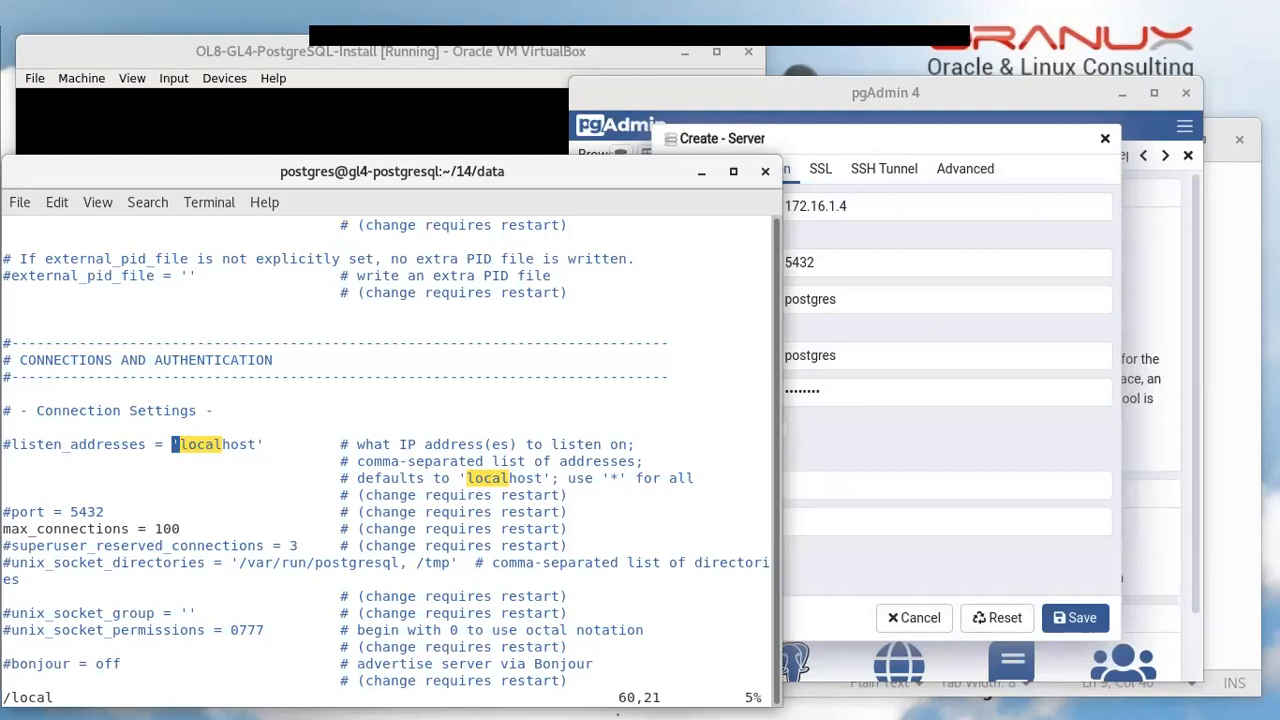
{"action": "key", "text": "y"}
{"action": "key", "text": "y"}
{"action": "key", "text": "p"}
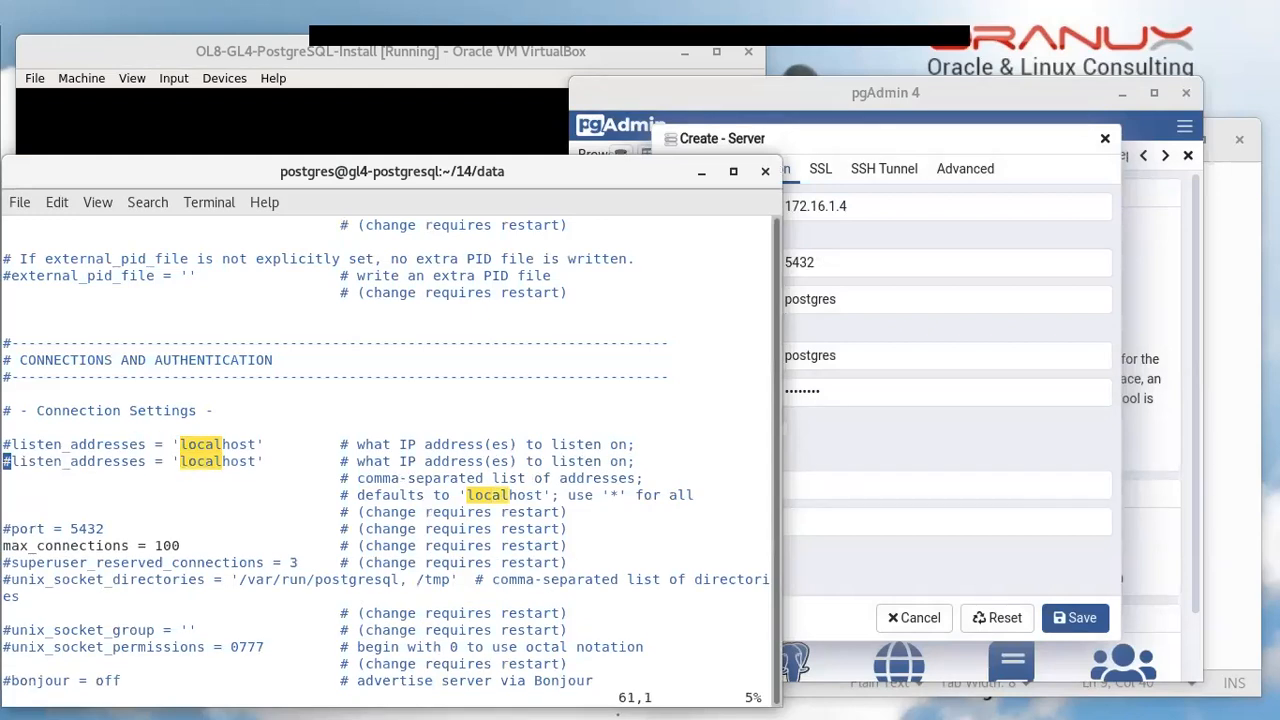
{"action": "key", "text": "Up"}
{"action": "key", "text": "Down"}
{"action": "key", "text": "x"}
{"action": "key", "text": "Right"}
{"action": "key", "text": "Right"}
{"action": "key", "text": "Right"}
{"action": "key", "text": "Right"}
{"action": "key", "text": "Right"}
{"action": "key", "text": "Right"}
{"action": "key", "text": "Right"}
{"action": "key", "text": "Right"}
{"action": "key", "text": "Right"}
{"action": "key", "text": "Right"}
{"action": "key", "text": "Right"}
{"action": "key", "text": "Right"}
{"action": "key", "text": "Right"}
{"action": "key", "text": "Right"}
{"action": "key", "text": "Right"}
{"action": "key", "text": "Right"}
{"action": "key", "text": "Right"}
{"action": "key", "text": "Right"}
{"action": "key", "text": "Right"}
{"action": "key", "text": "Right"}
{"action": "key", "text": "Right"}
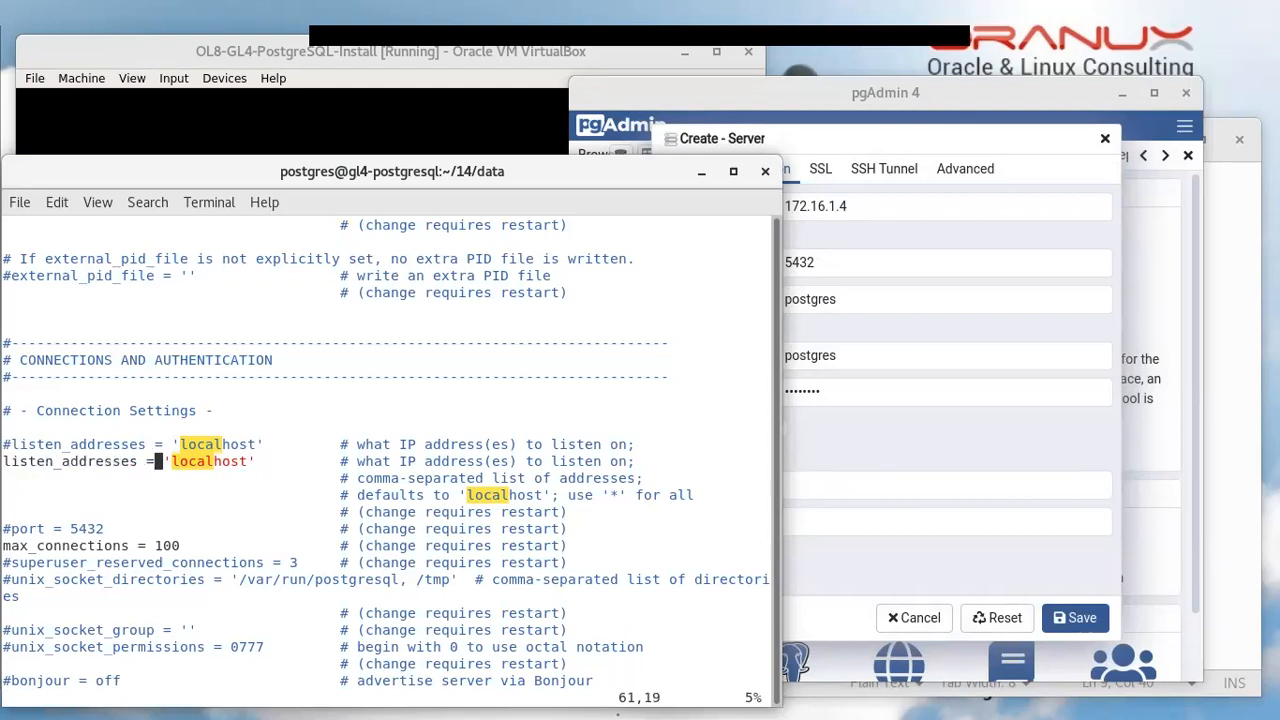
{"action": "key", "text": "Left"}
{"action": "key", "text": "x"}
{"action": "key", "text": "x"}
{"action": "key", "text": "x"}
{"action": "key", "text": "x"}
{"action": "key", "text": "x"}
{"action": "key", "text": "x"}
{"action": "key", "text": "x"}
{"action": "key", "text": "x"}
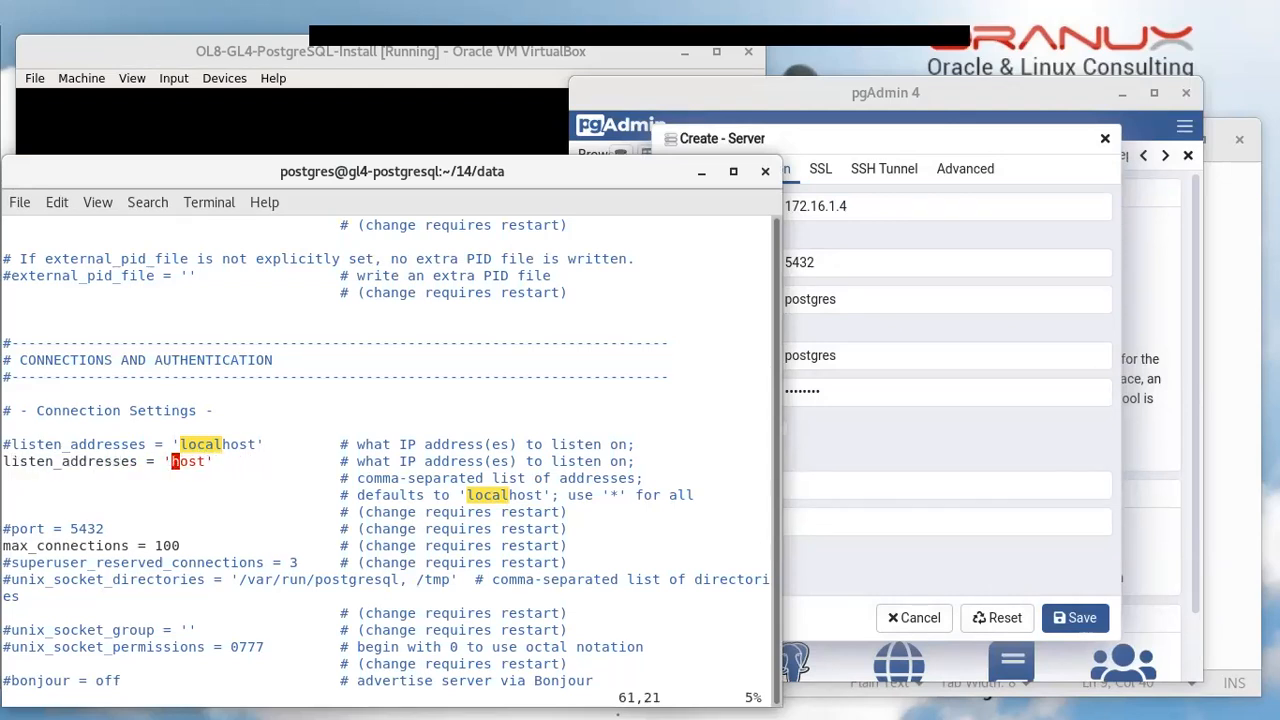
{"action": "type", "text": "i*"}
{"action": "key", "text": "Escape"}
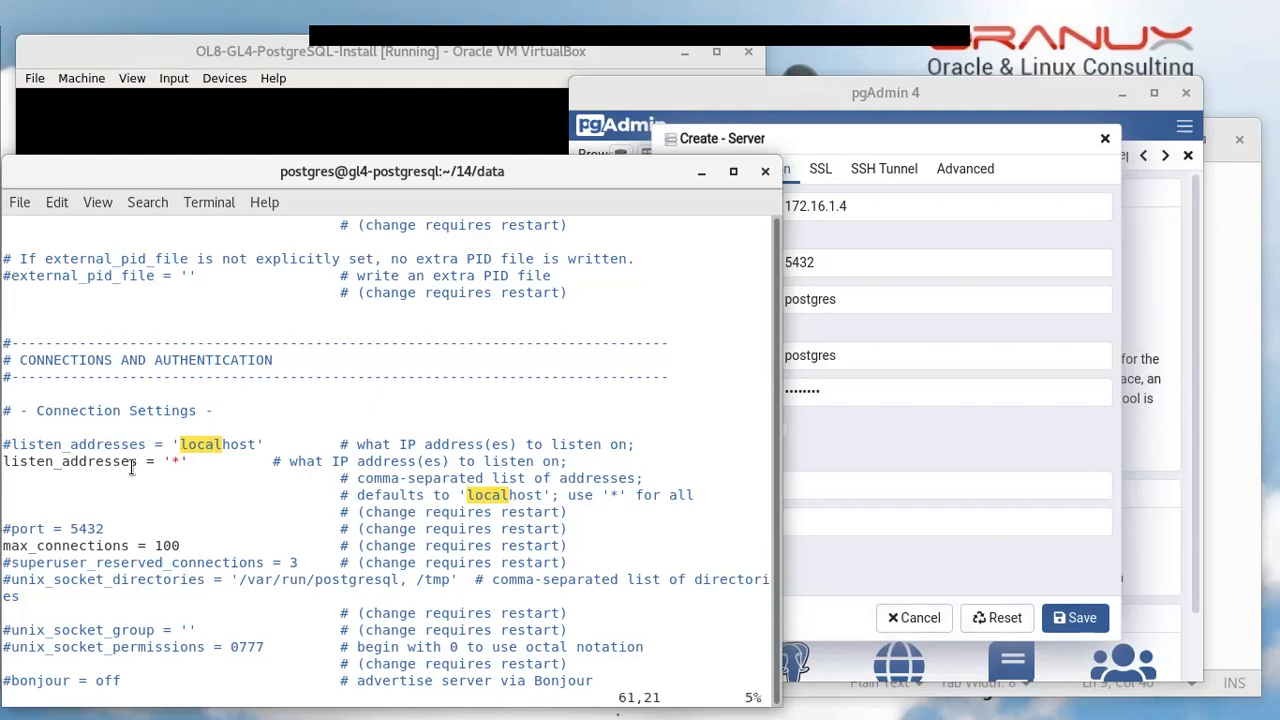
Note the 'change requires restart' comment, then save and quit postgresql.conf
{"action": "double_click", "coordinate": [380, 546]}
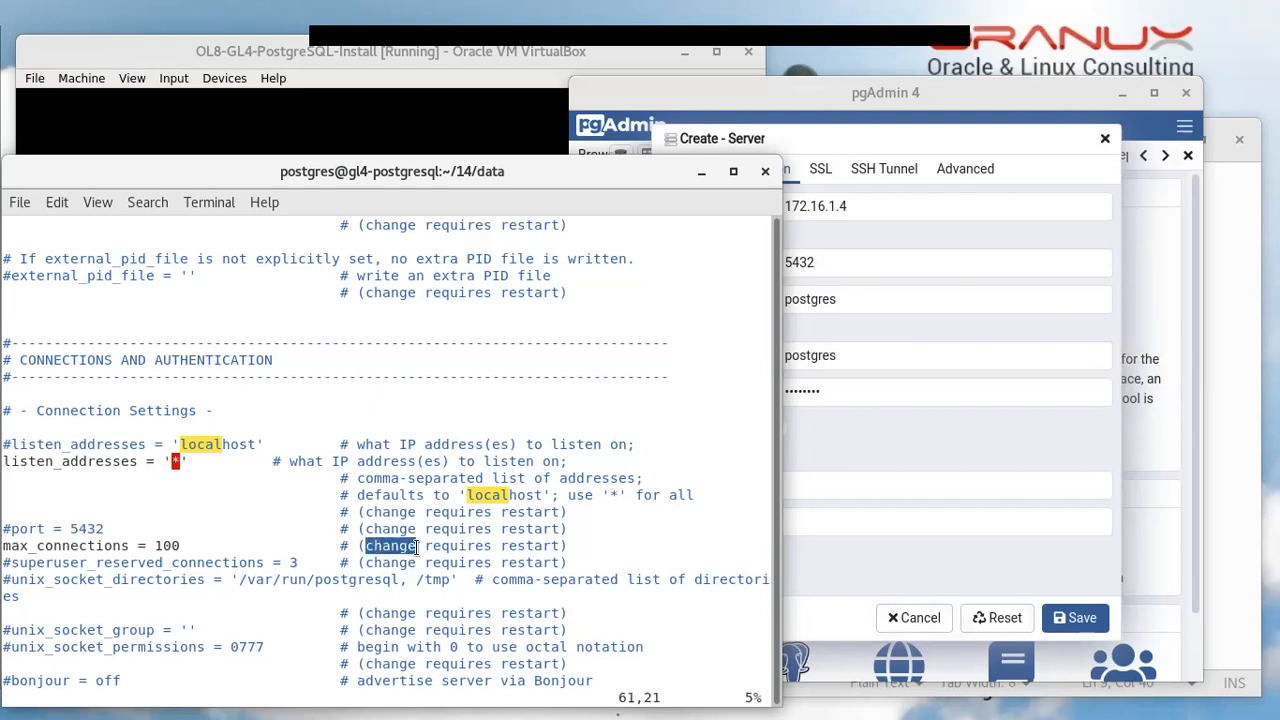
{"action": "left_click_drag", "start_coordinate": [417, 546], "coordinate": [528, 546]}
{"action": "left_click", "coordinate": [528, 546]}
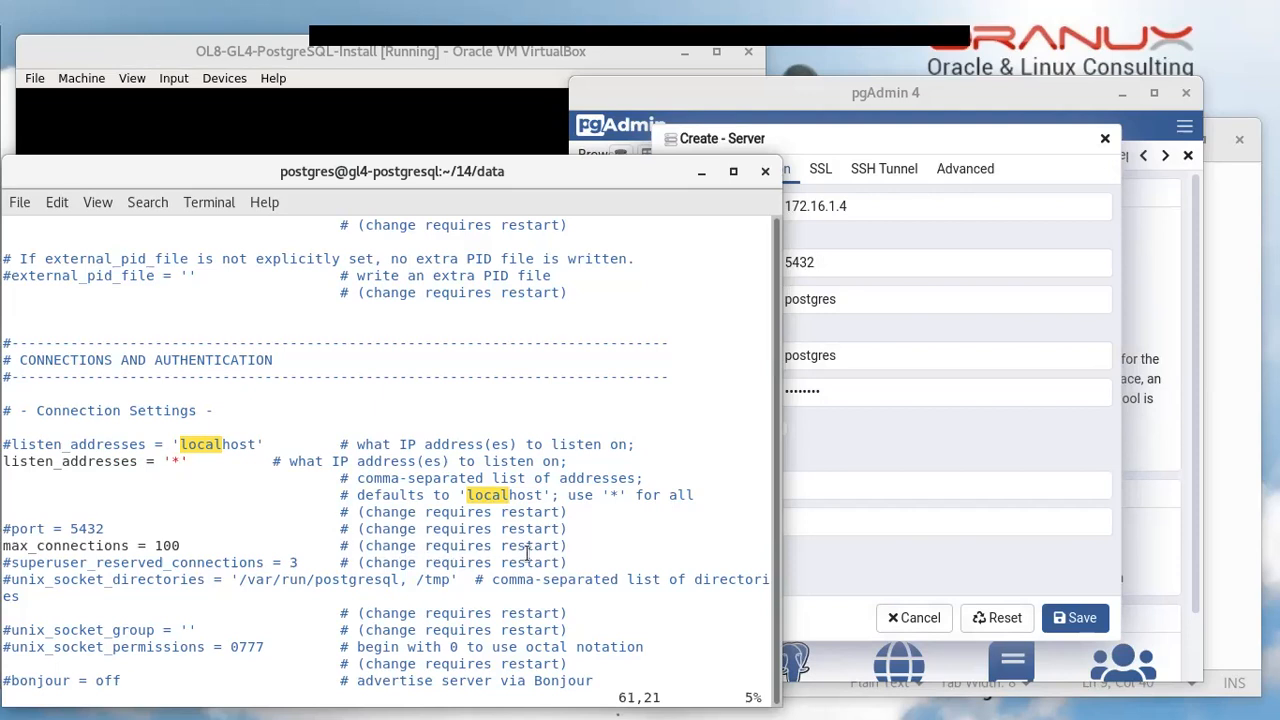
{"action": "key", "text": "colon"}
{"action": "type", "text": "q"}
{"action": "key", "text": "Return"}
{"action": "key", "text": "Return"}
{"action": "key", "text": "Return"}
{"action": "key", "text": "Return"}
{"action": "type", "text": "pg_ctl "}
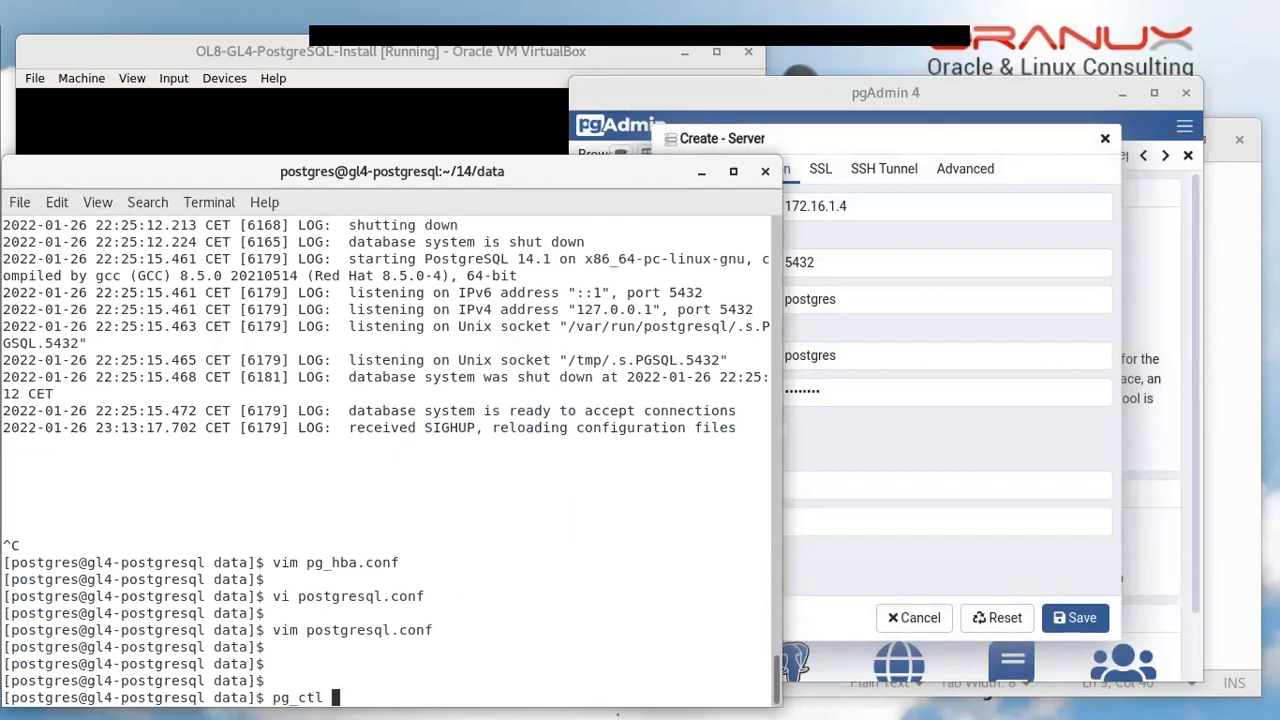
{"action": "type", "text": "restart"}
Restart PostgreSQL with pg_ctl restart and save the postgres-GL4 server connection in pgAdmin
{"action": "key", "text": "Return"}
{"action": "key", "text": "Return"}
{"action": "key", "text": "Return"}
{"action": "key", "text": "Return"}
{"action": "key", "text": "Return"}
{"action": "key", "text": "Return"}
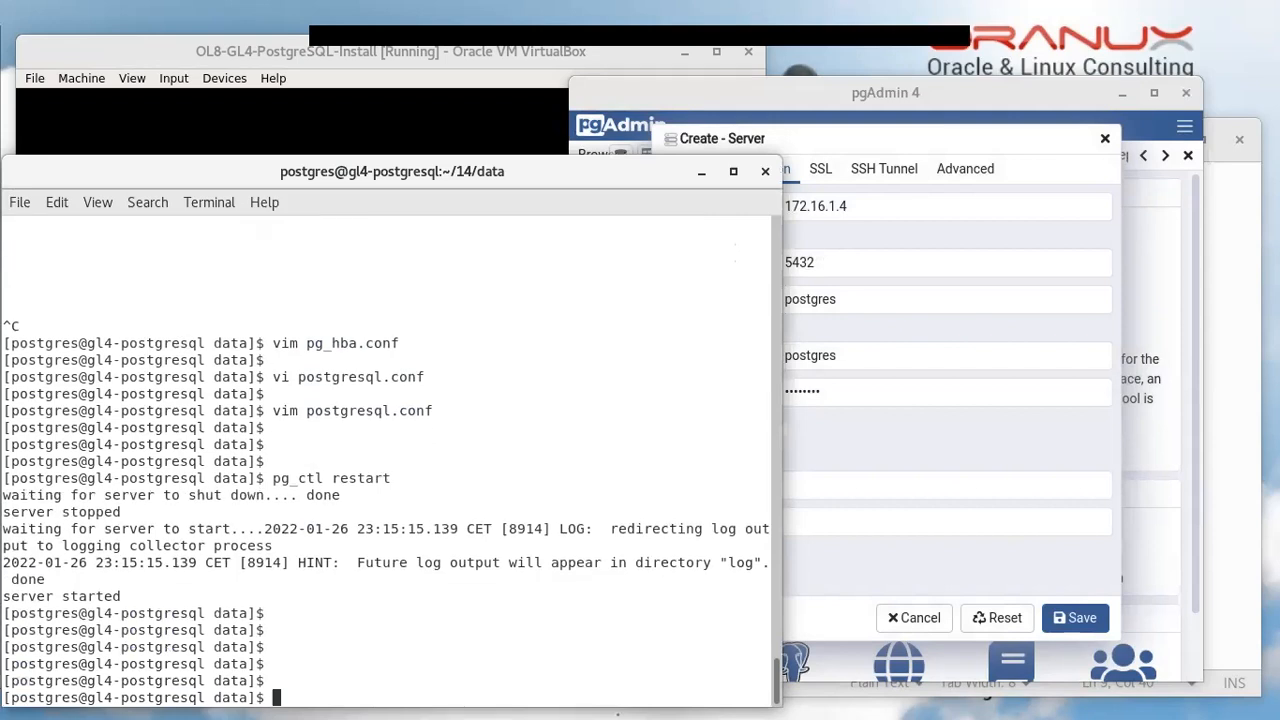
{"action": "left_click", "coordinate": [893, 456]}
{"action": "left_click", "coordinate": [1078, 619]}
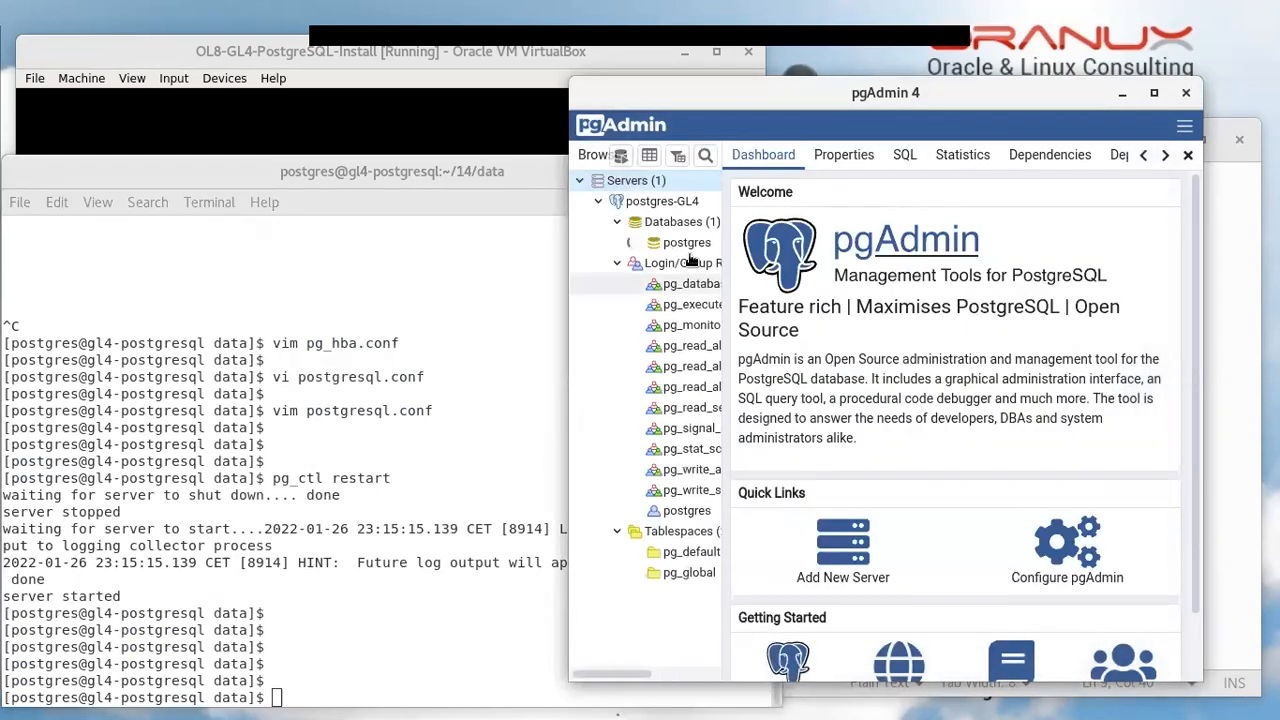
Collapse the postgres-GL4 tree and its Databases, Login/Group Roles and Tablespaces groups
{"action": "left_click", "coordinate": [634, 243]}
{"action": "left_click", "coordinate": [617, 222]}
{"action": "left_click", "coordinate": [616, 243]}
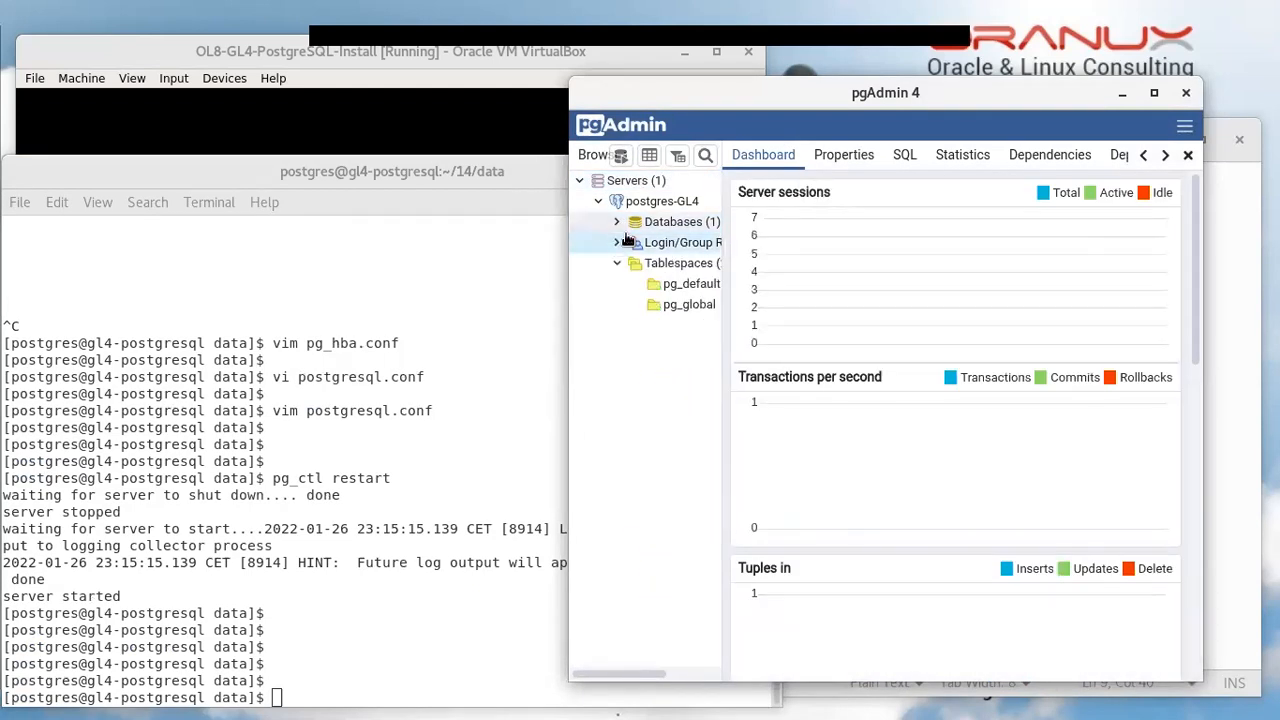
{"action": "left_click", "coordinate": [617, 263]}
{"action": "left_click", "coordinate": [597, 203]}
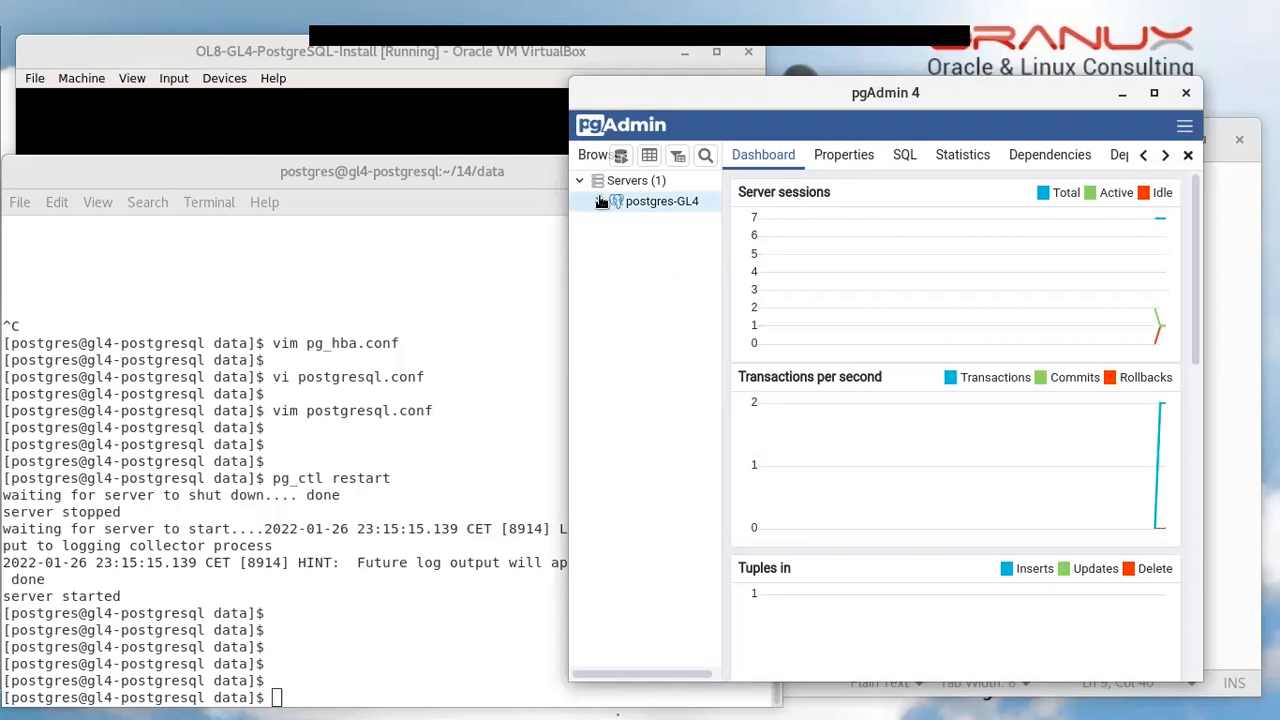
Disconnect the postgres-GL4 server and confirm the prompt
{"action": "right_click", "coordinate": [673, 203]}
{"action": "mouse_move", "coordinate": [706, 226]}
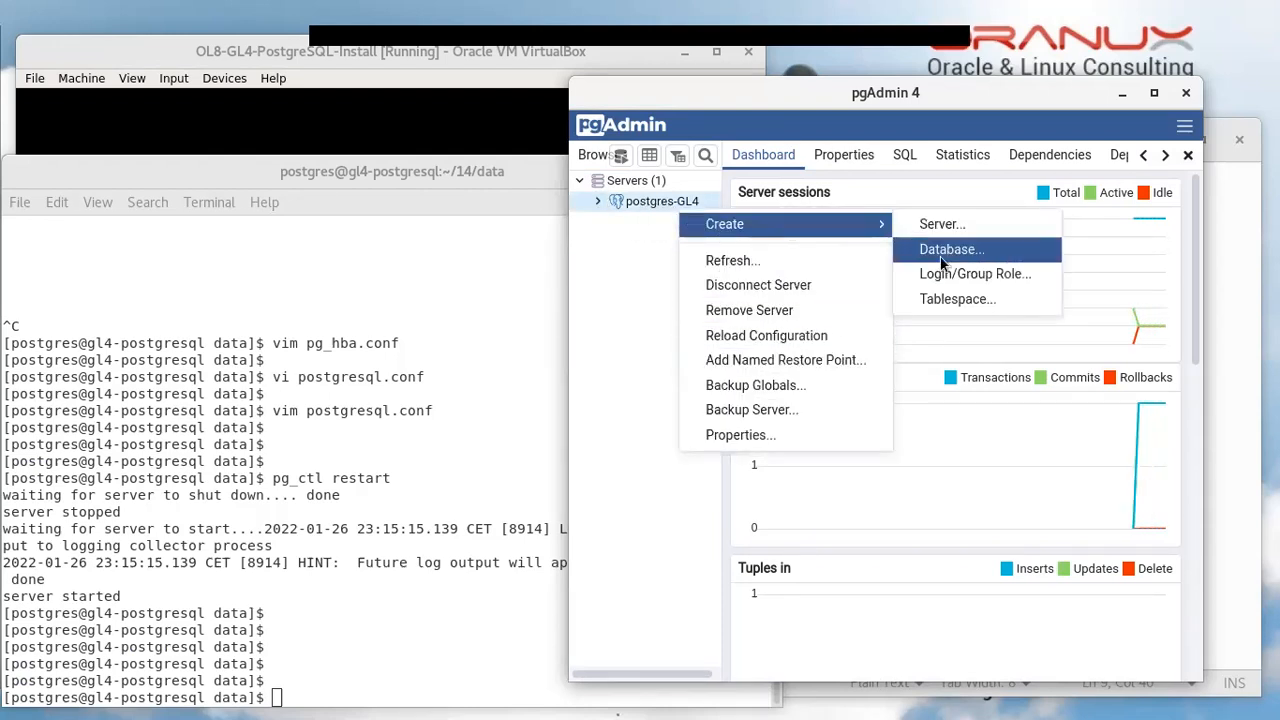
{"action": "left_click", "coordinate": [756, 286]}
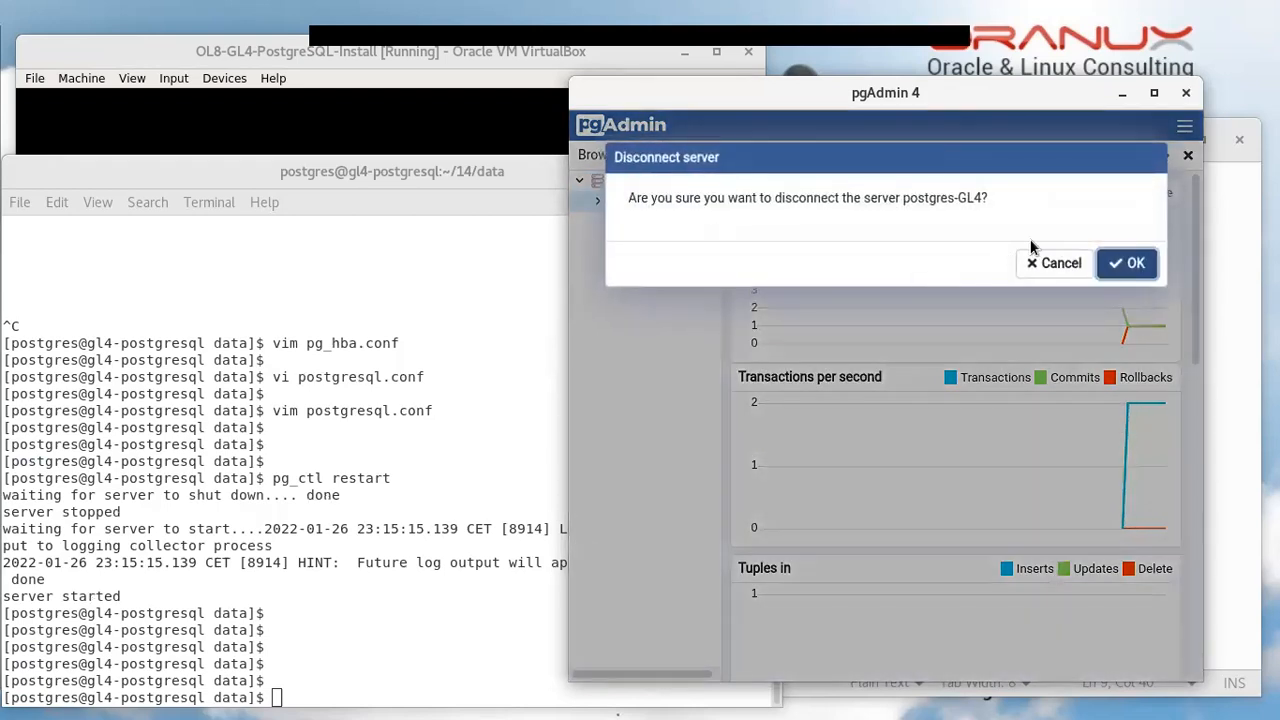
{"action": "left_click", "coordinate": [1132, 266]}
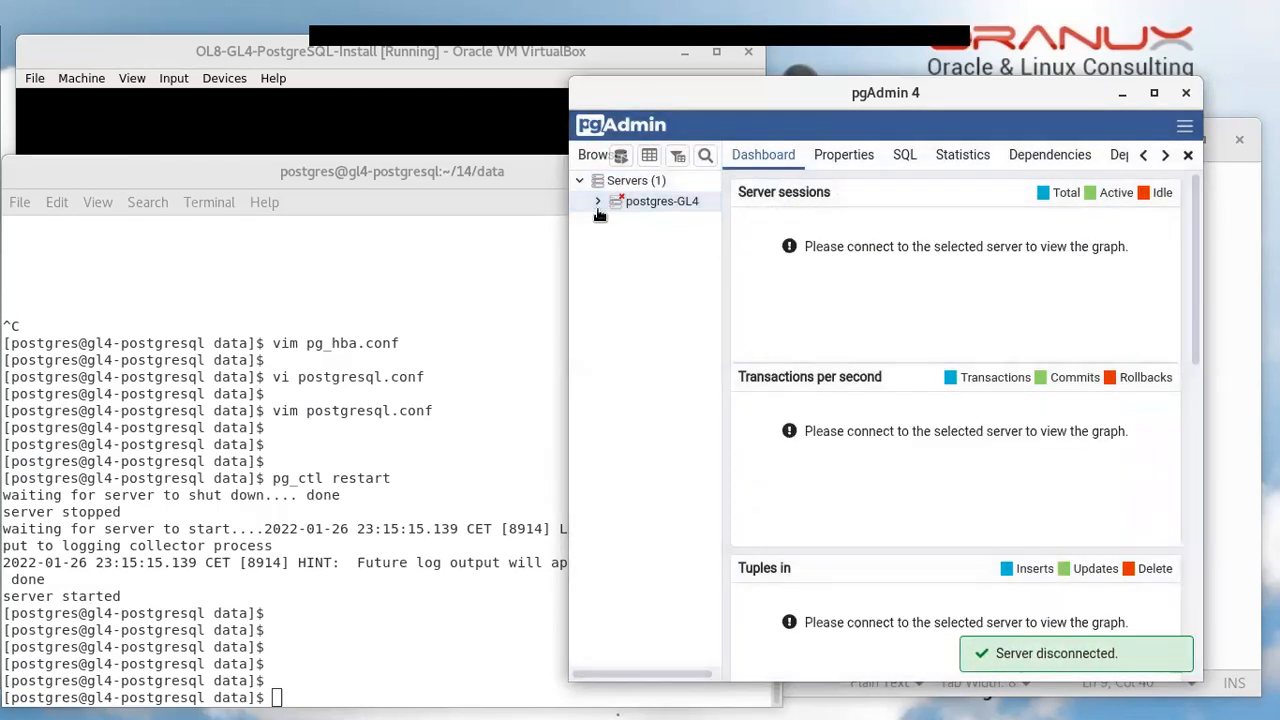
{"action": "left_click", "coordinate": [409, 511]}
Comment out the 172.16.1.0/24 host rule in pg_hba.conf and save it
{"action": "type", "text": "vi ph"}
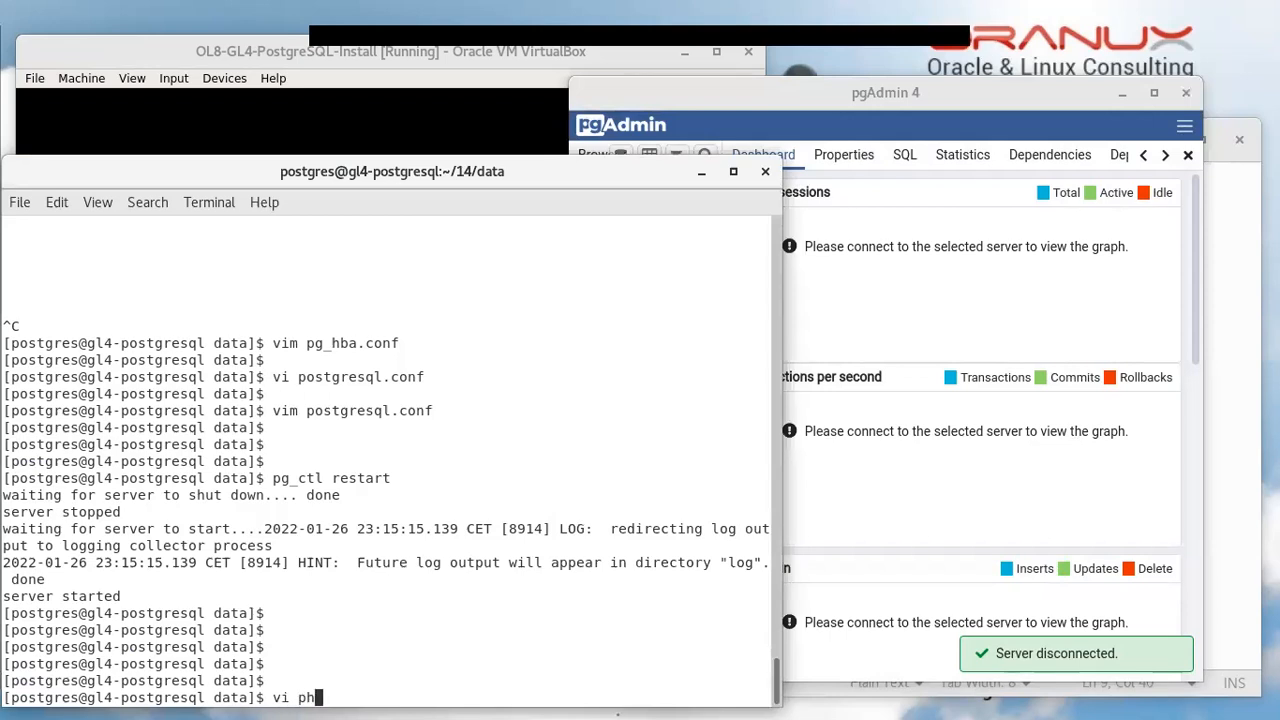
{"action": "key", "text": "BackSpace"}
{"action": "type", "text": "g"}
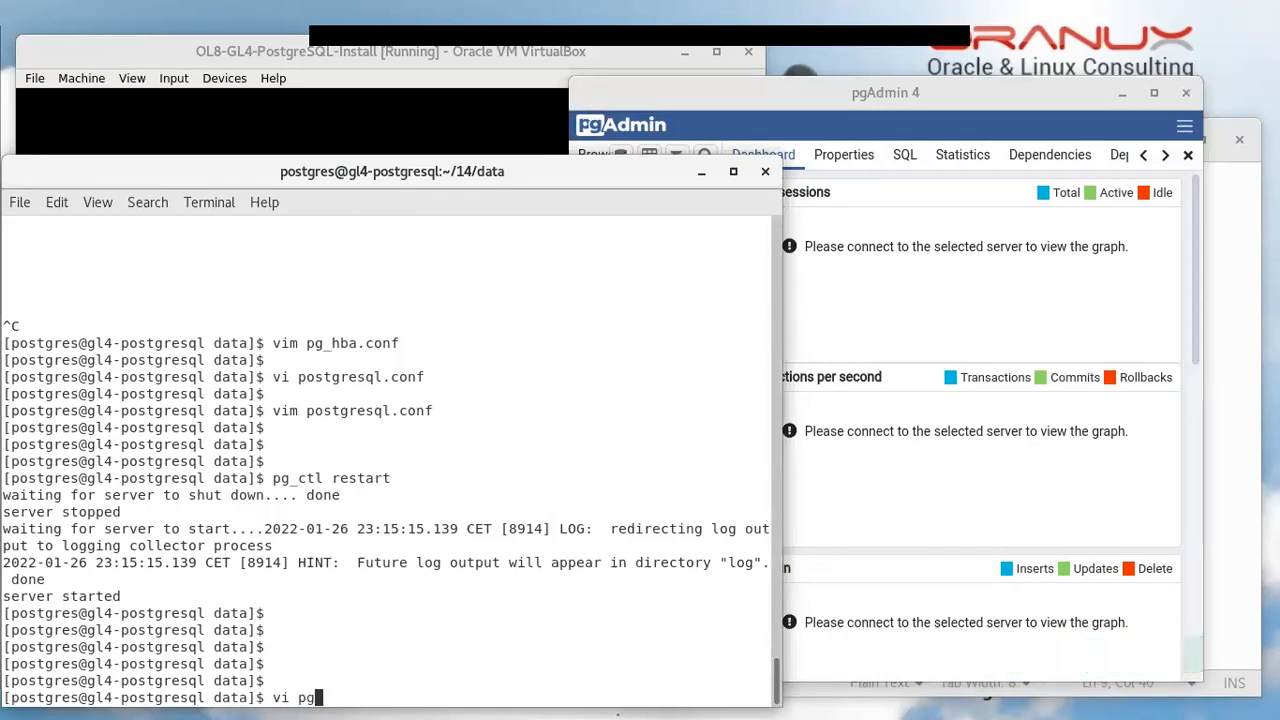
{"action": "type", "text": "_hba.conf"}
{"action": "key", "text": "Return"}
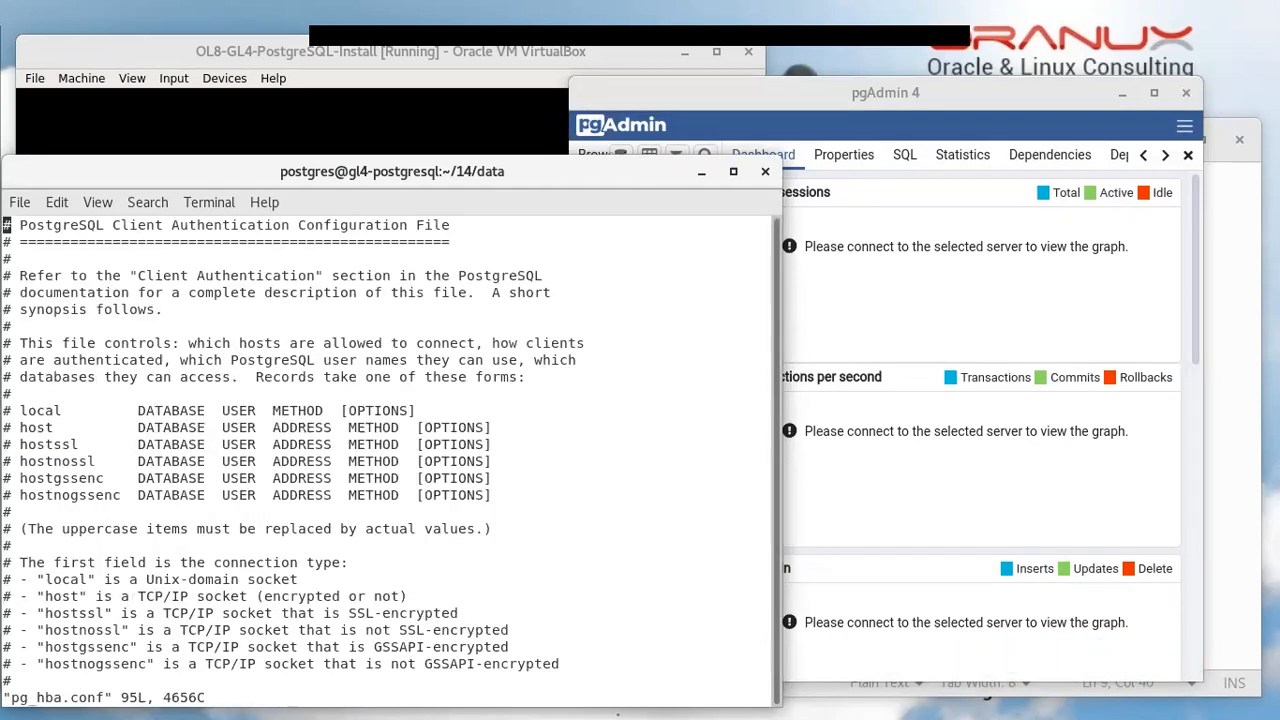
{"action": "key", "text": "shift+g"}
{"action": "key", "text": "Up"}
{"action": "key", "text": "Up"}
{"action": "key", "text": "Up"}
{"action": "key", "text": "Up"}
{"action": "key", "text": "Up"}
{"action": "key", "text": "Up"}
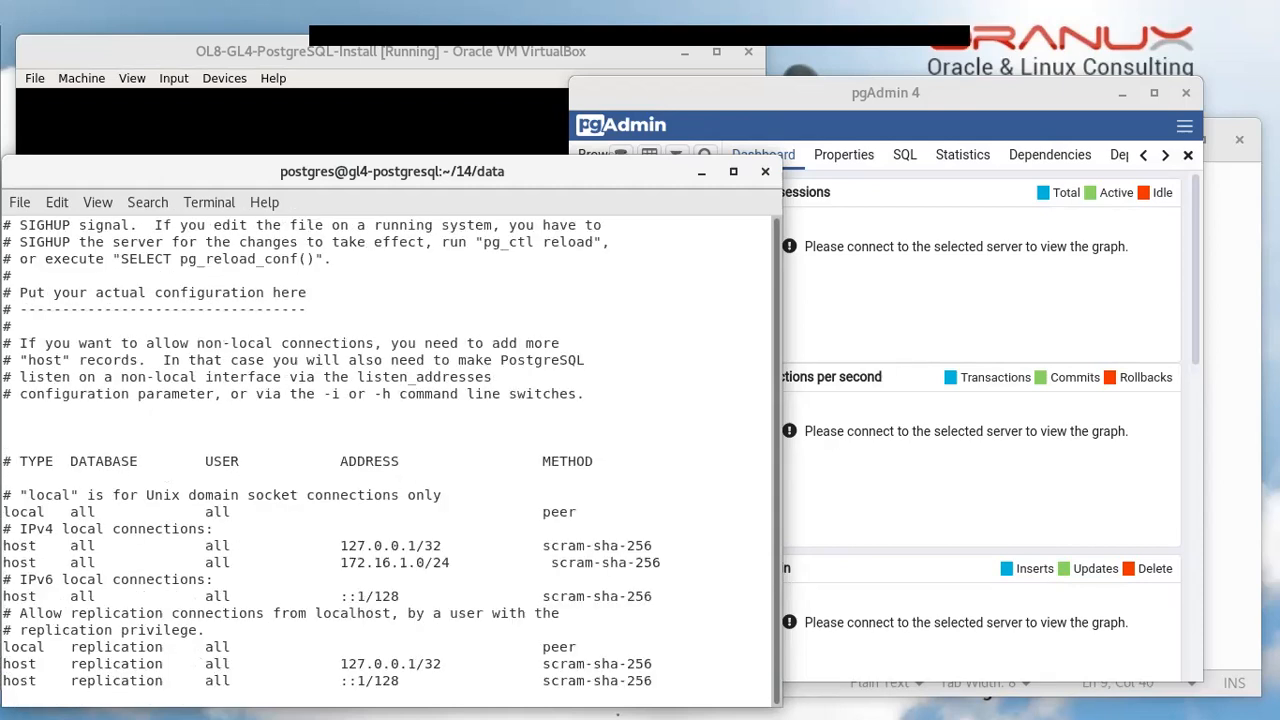
{"action": "type", "text": "i#"}
{"action": "key", "text": "Escape"}
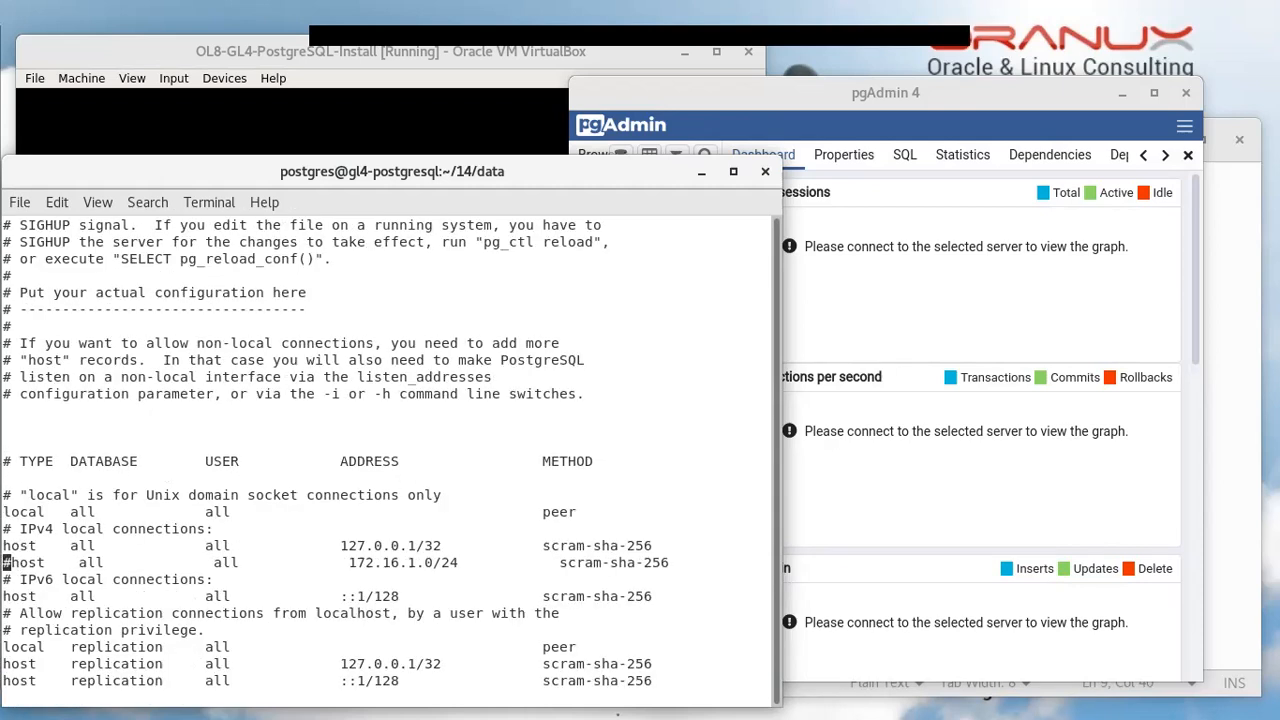
{"action": "type", "text": ":wq"}
{"action": "key", "text": "Return"}
{"action": "key", "text": "Return"}
{"action": "key", "text": "Return"}
Reload the server configuration with pg_ctl reload
{"action": "key", "text": "Up"}
{"action": "key", "text": "Up"}
{"action": "key", "text": "BackSpace"}
{"action": "key", "text": "BackSpace"}
{"action": "key", "text": "BackSpace"}
{"action": "key", "text": "BackSpace"}
{"action": "key", "text": "BackSpace"}
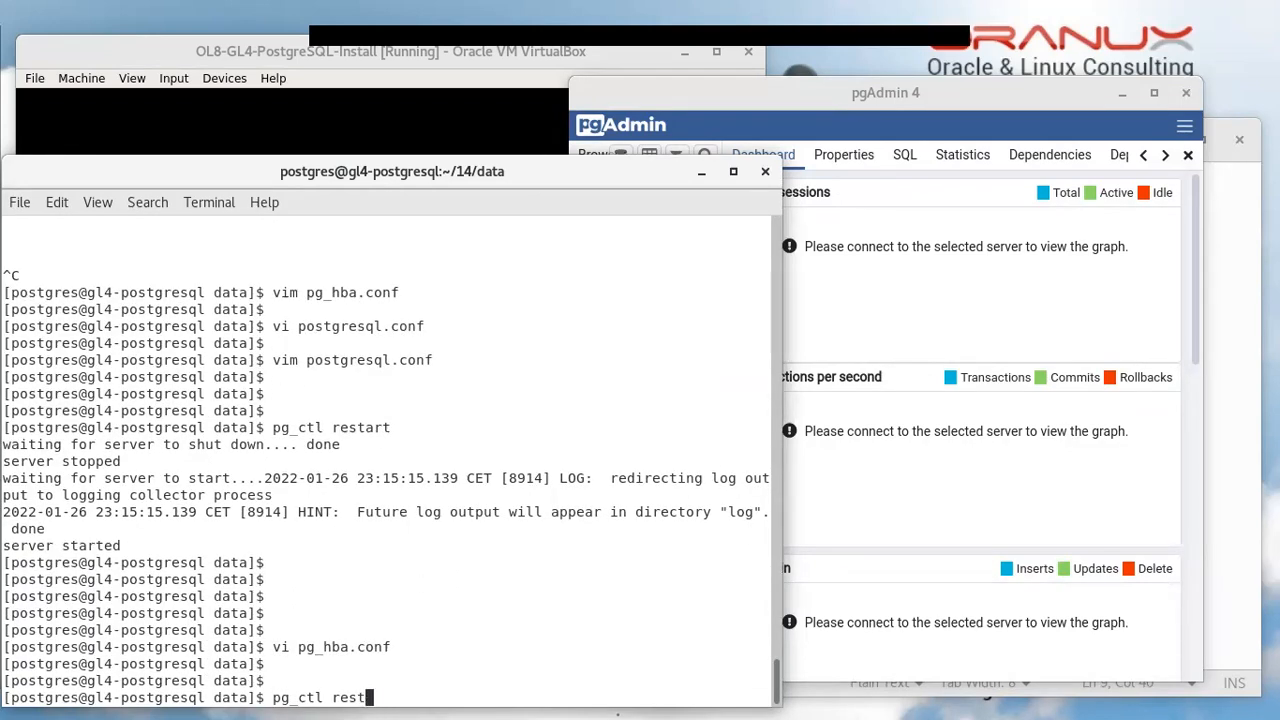
{"action": "type", "text": "load"}
{"action": "key", "text": "Return"}
{"action": "key", "text": "Return"}
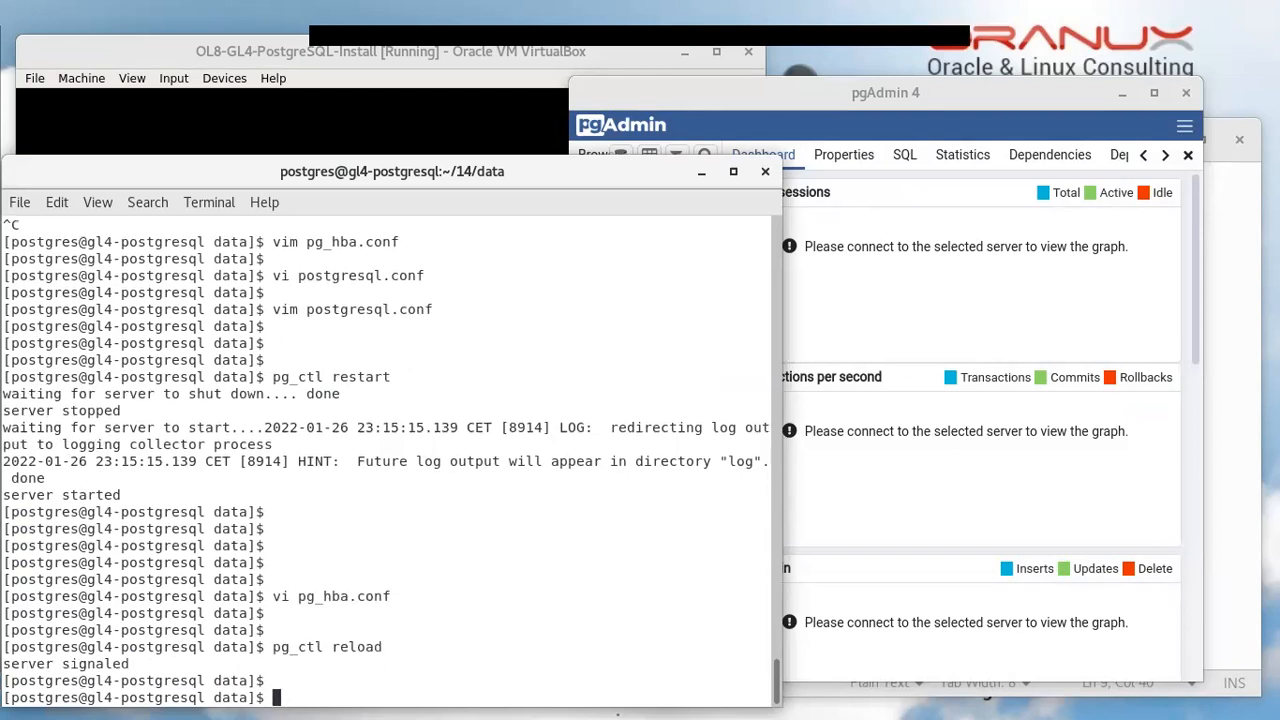
Connect to postgres-GL4 with the user's password and read the 'no pg_hba.conf entry for host 172.16.1.1' error
{"action": "left_click", "coordinate": [792, 113]}
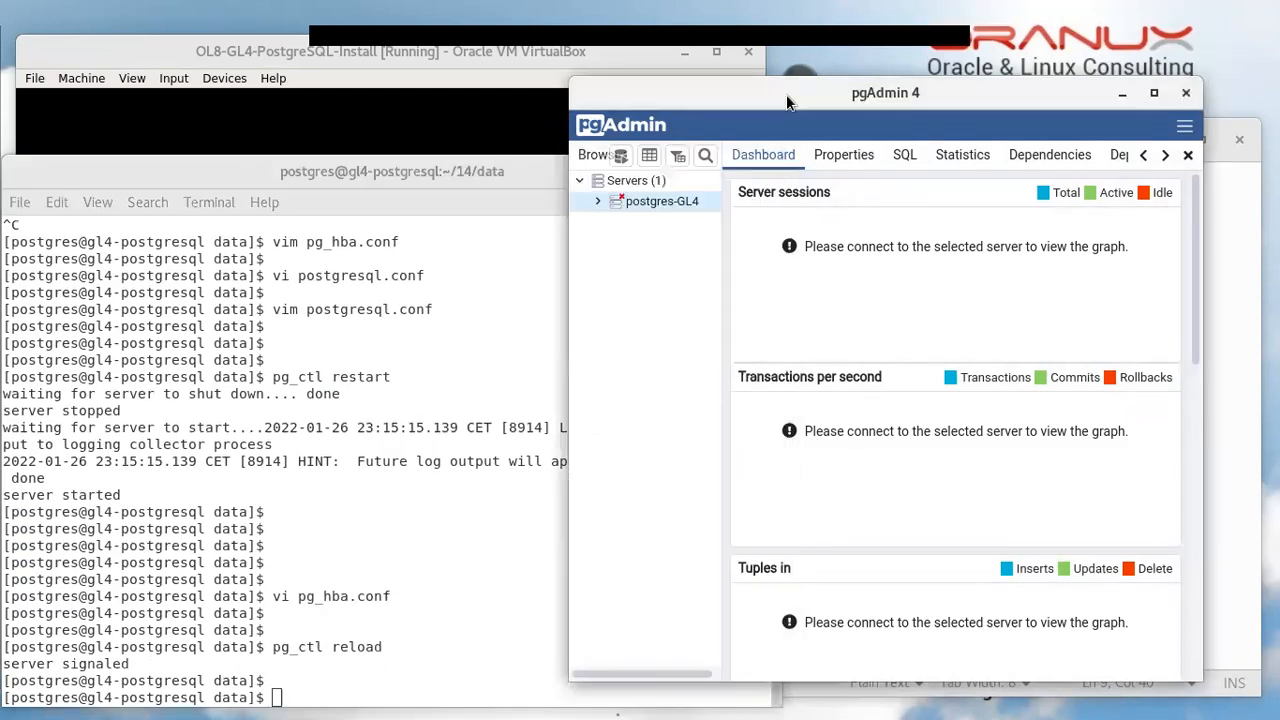
{"action": "left_click", "coordinate": [594, 203]}
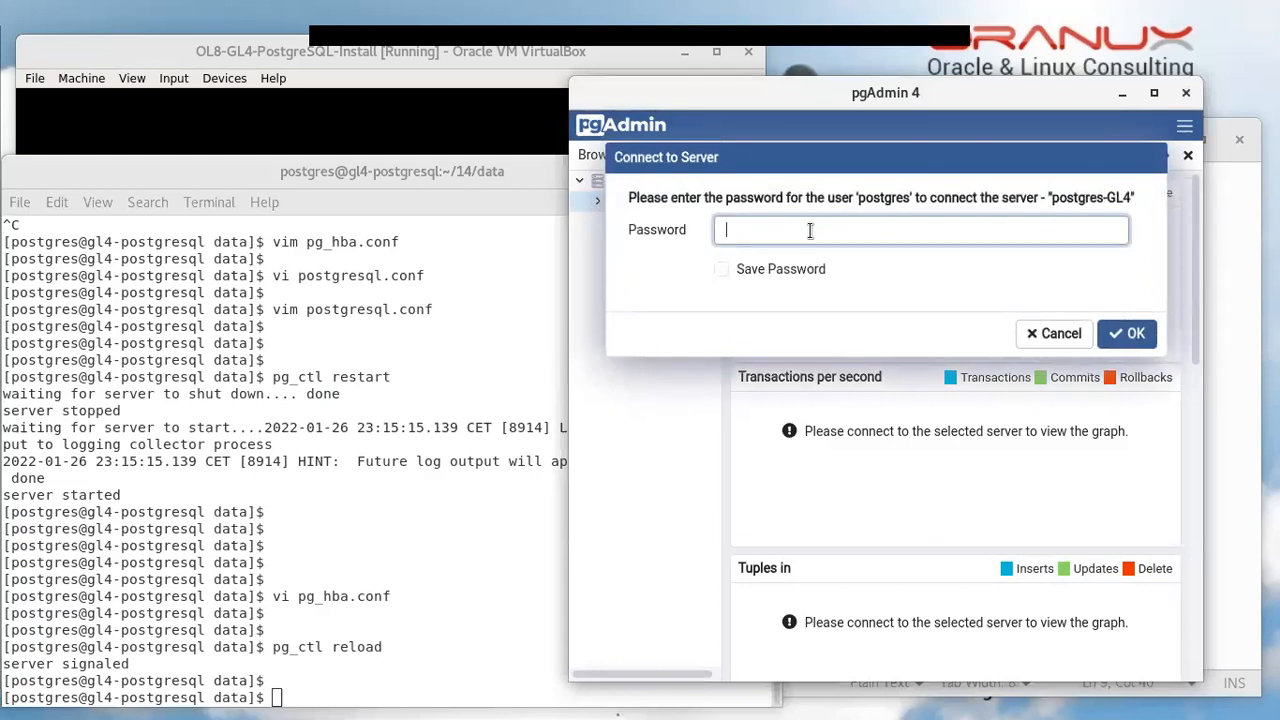
{"action": "type", "text": "postgres"}
{"action": "key", "text": "Return"}
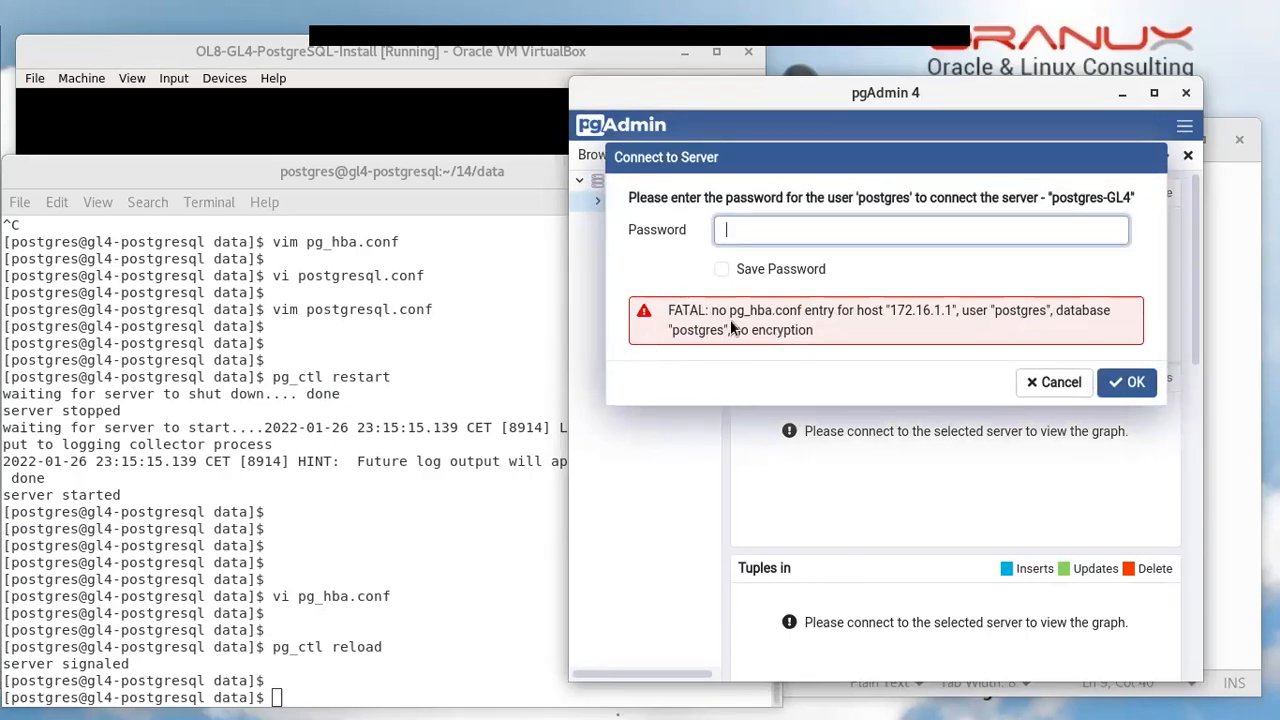
{"action": "left_click_drag", "start_coordinate": [729, 313], "coordinate": [1036, 312]}
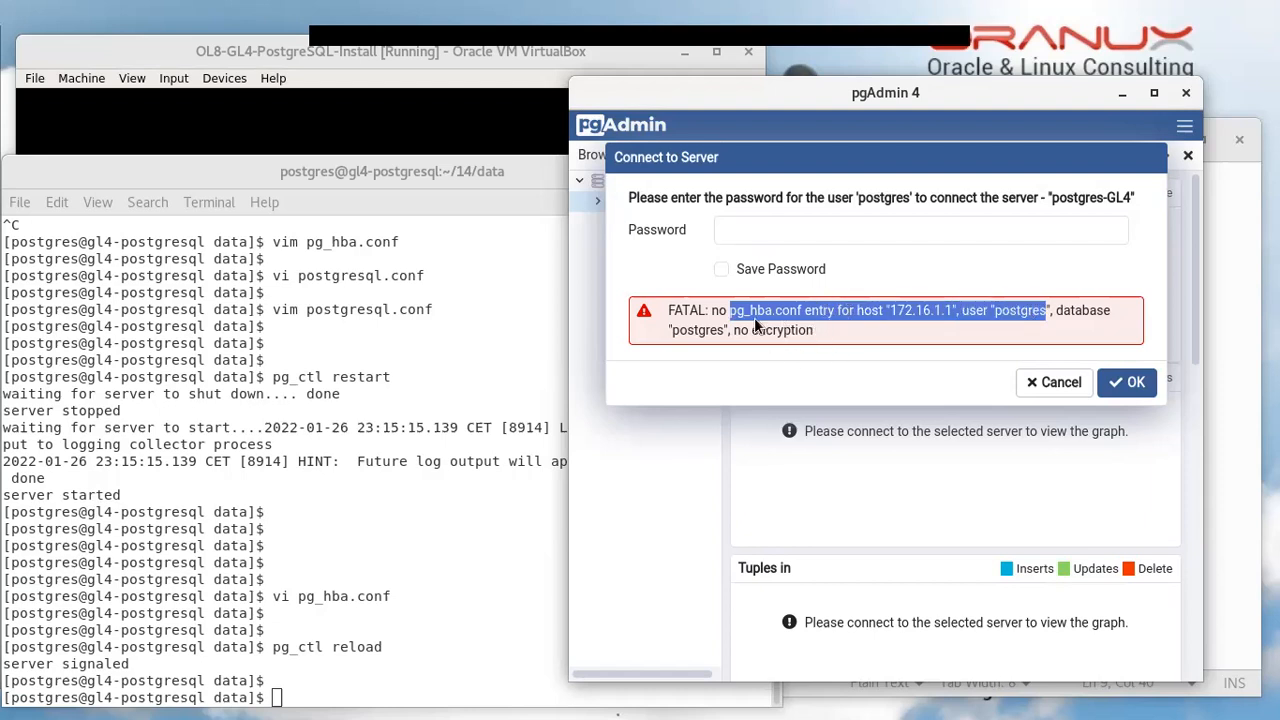
{"action": "left_click", "coordinate": [416, 652]}
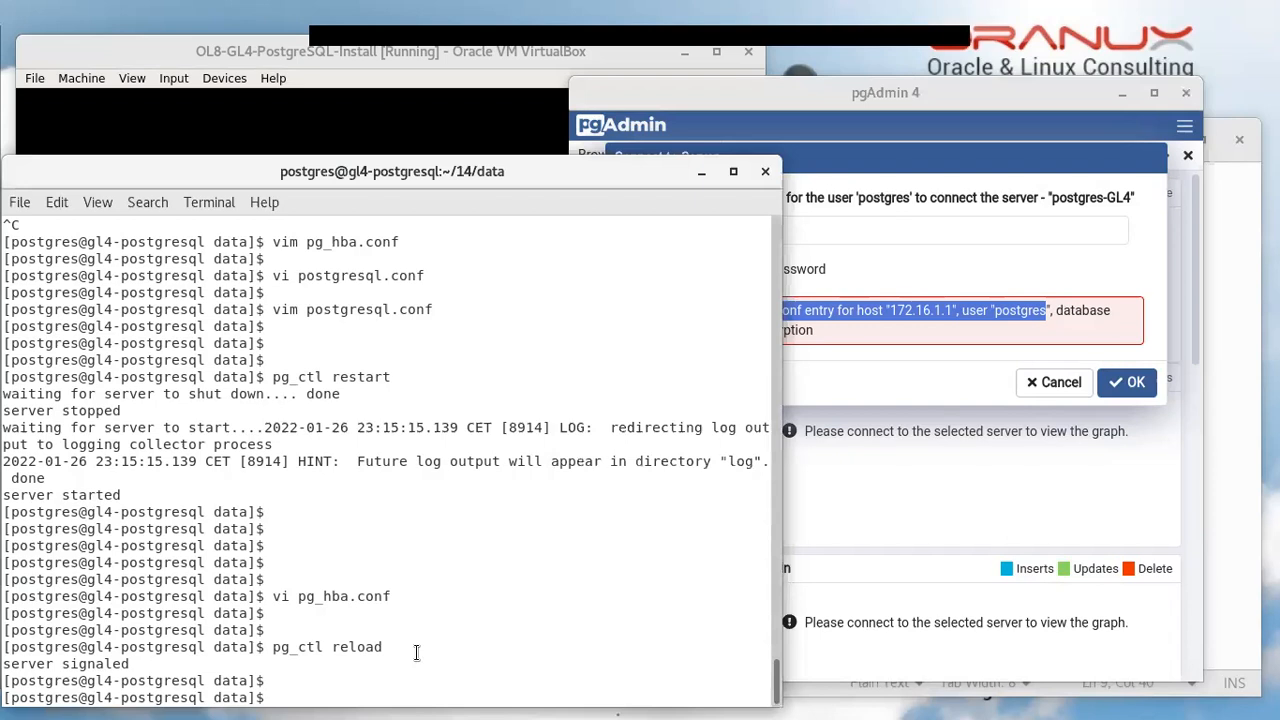
Reopen pg_hba.conf in vi and remove the # from the 172.16.1.0/24 host rule
{"action": "key", "text": "Up"}
{"action": "key", "text": "Up"}
{"action": "key", "text": "Return"}
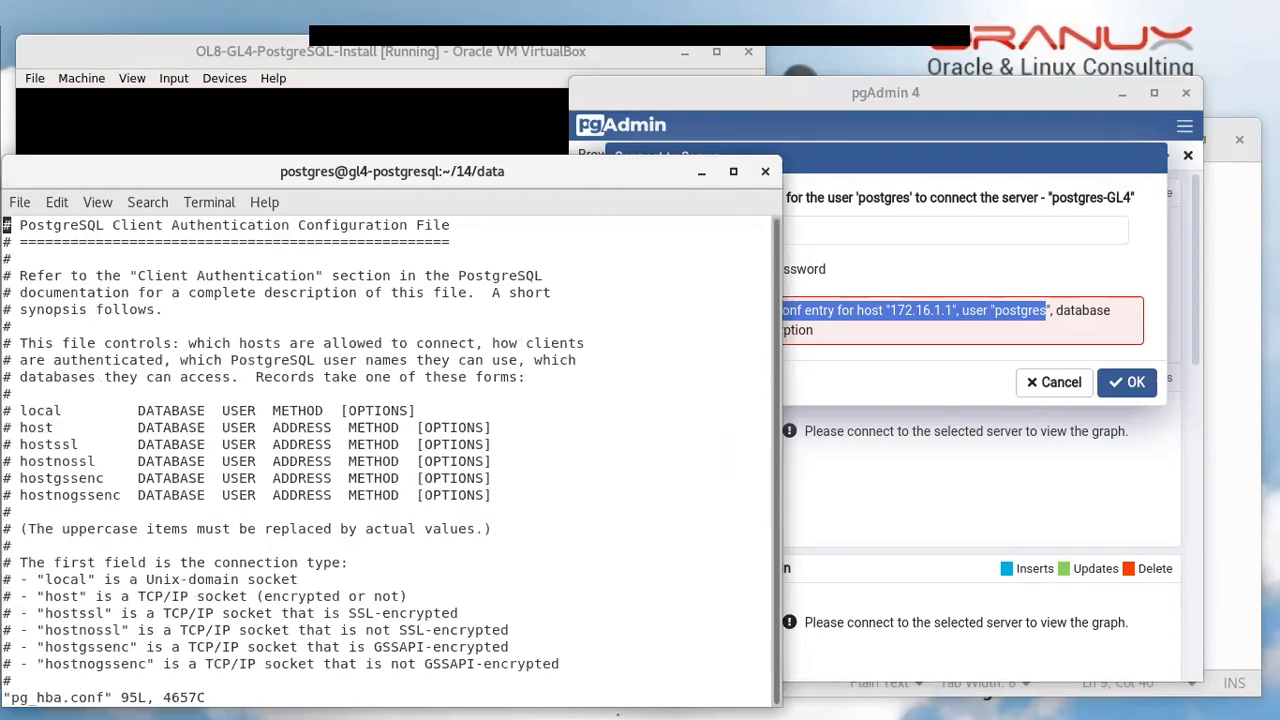
{"action": "type", "text": ":$"}
{"action": "key", "text": "Return"}
{"action": "key", "text": "Up"}
{"action": "key", "text": "Up"}
{"action": "key", "text": "Up"}
{"action": "key", "text": "Up"}
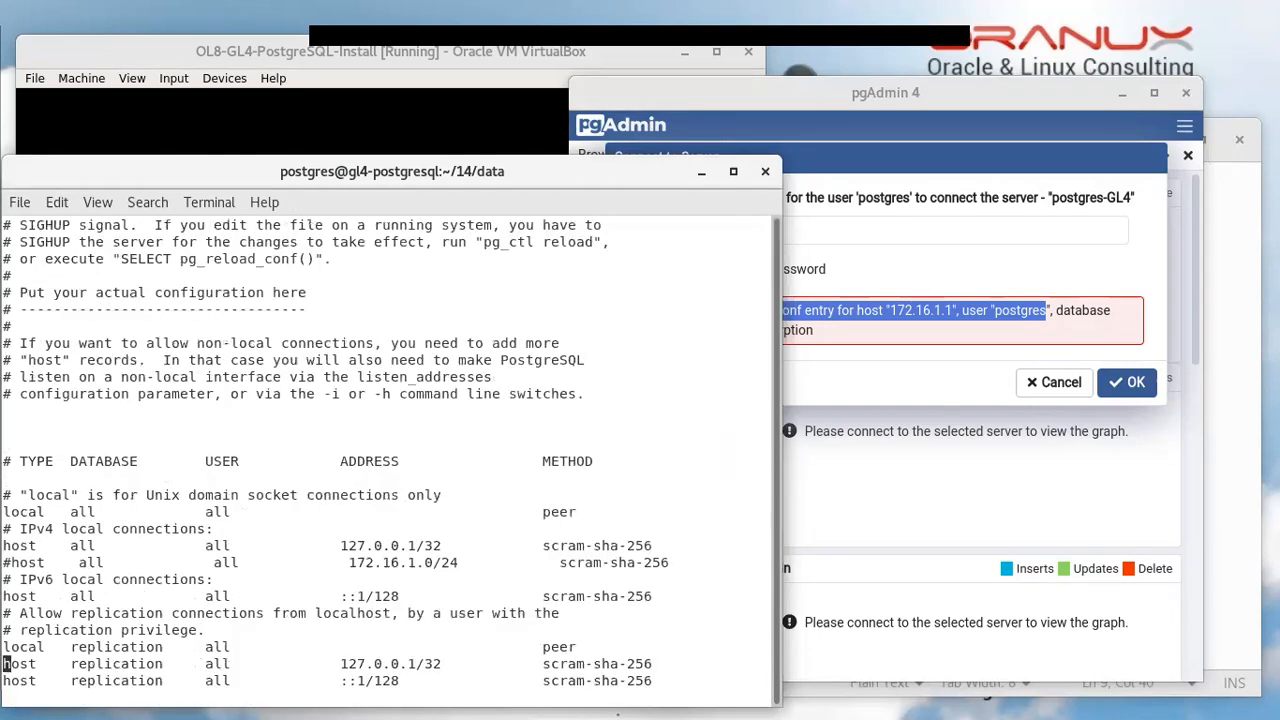
{"action": "key", "text": "Up"}
{"action": "key", "text": "Up"}
{"action": "key", "text": "Up"}
{"action": "key", "text": "Up"}
{"action": "key", "text": "Down"}
{"action": "key", "text": "x"}
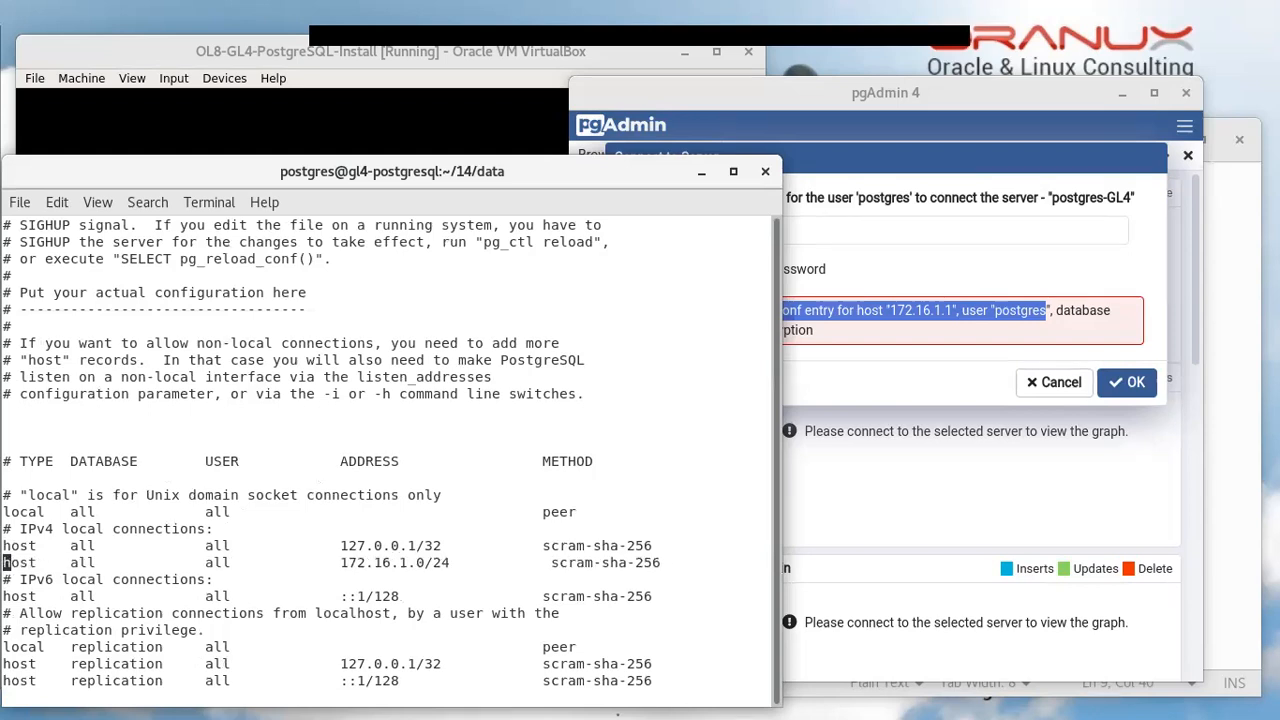
Save pg_hba.conf with :wq and enter pg_ctl reload at the prompt
{"action": "double_click", "coordinate": [401, 563]}
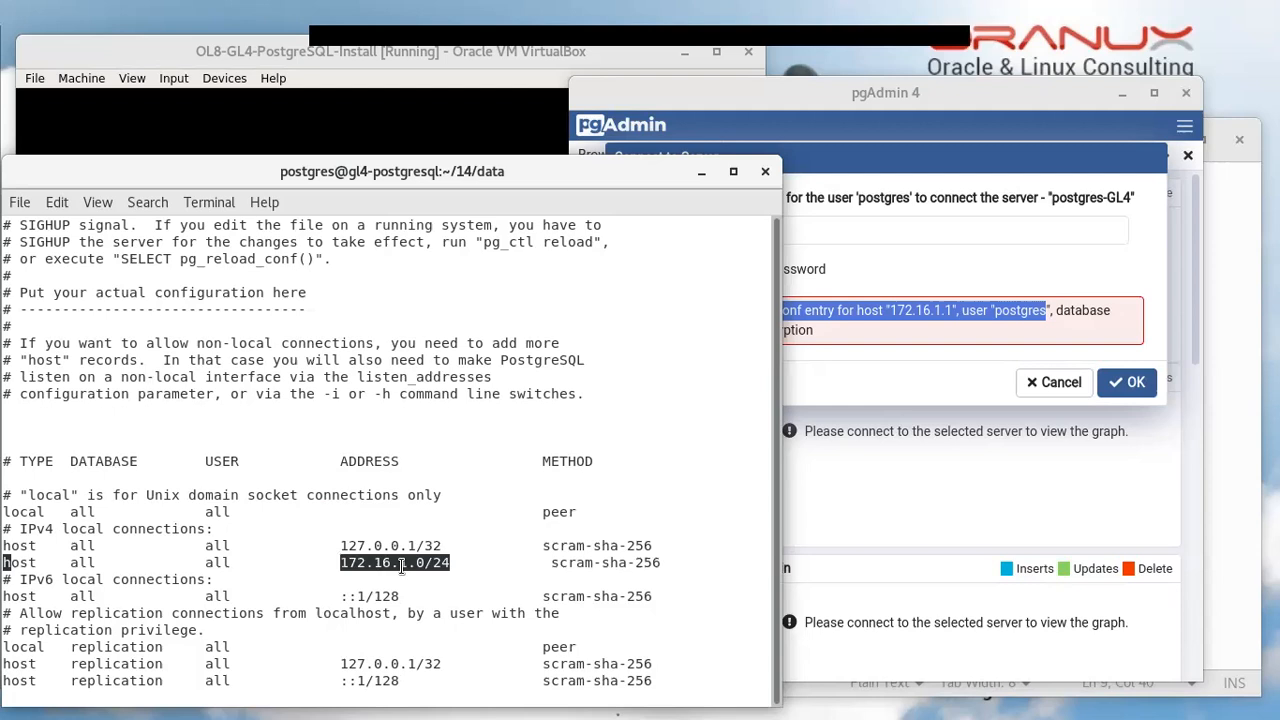
{"action": "triple_click", "coordinate": [401, 565]}
{"action": "double_click", "coordinate": [401, 565]}
{"action": "left_click", "coordinate": [376, 570]}
{"action": "type", "text": ":wq"}
{"action": "key", "text": "Return"}
{"action": "key", "text": "Return"}
{"action": "key", "text": "Return"}
{"action": "type", "text": "pg_ctl reload"}
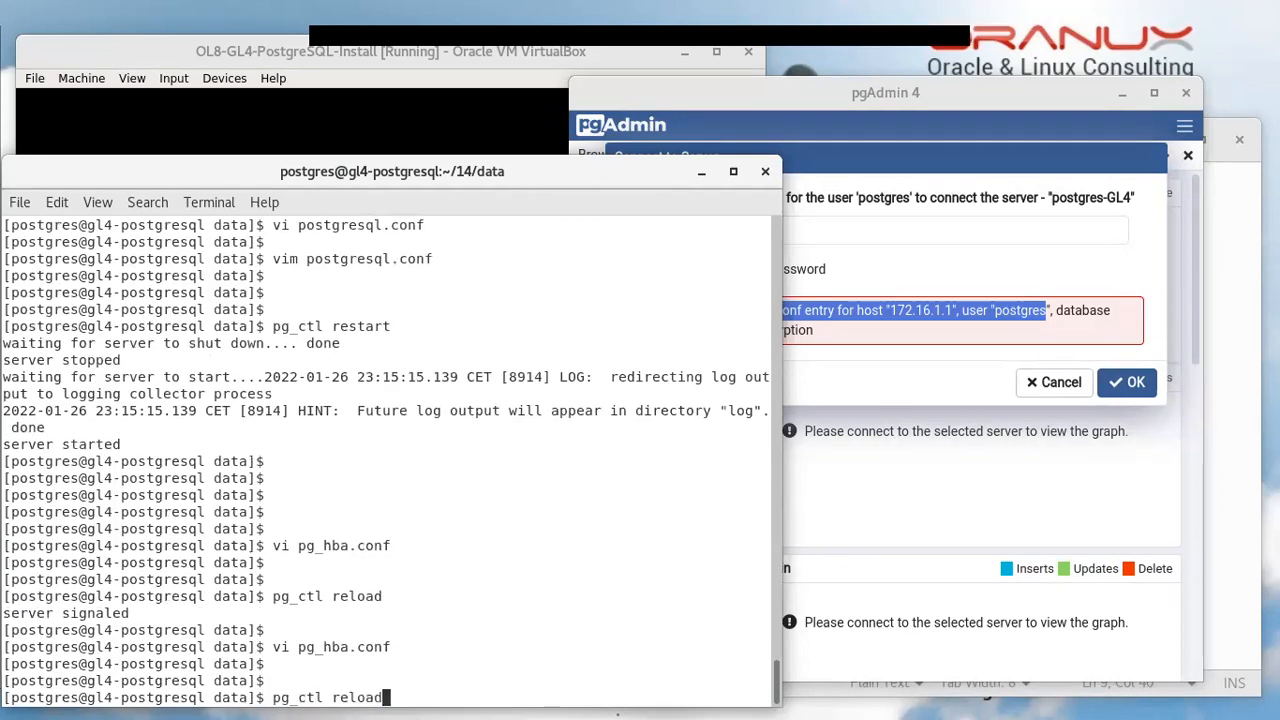
{"action": "key", "text": "Return"}
Submit the password to connect to postgres-GL4, then move the pgAdmin window left
{"action": "left_click", "coordinate": [806, 237]}
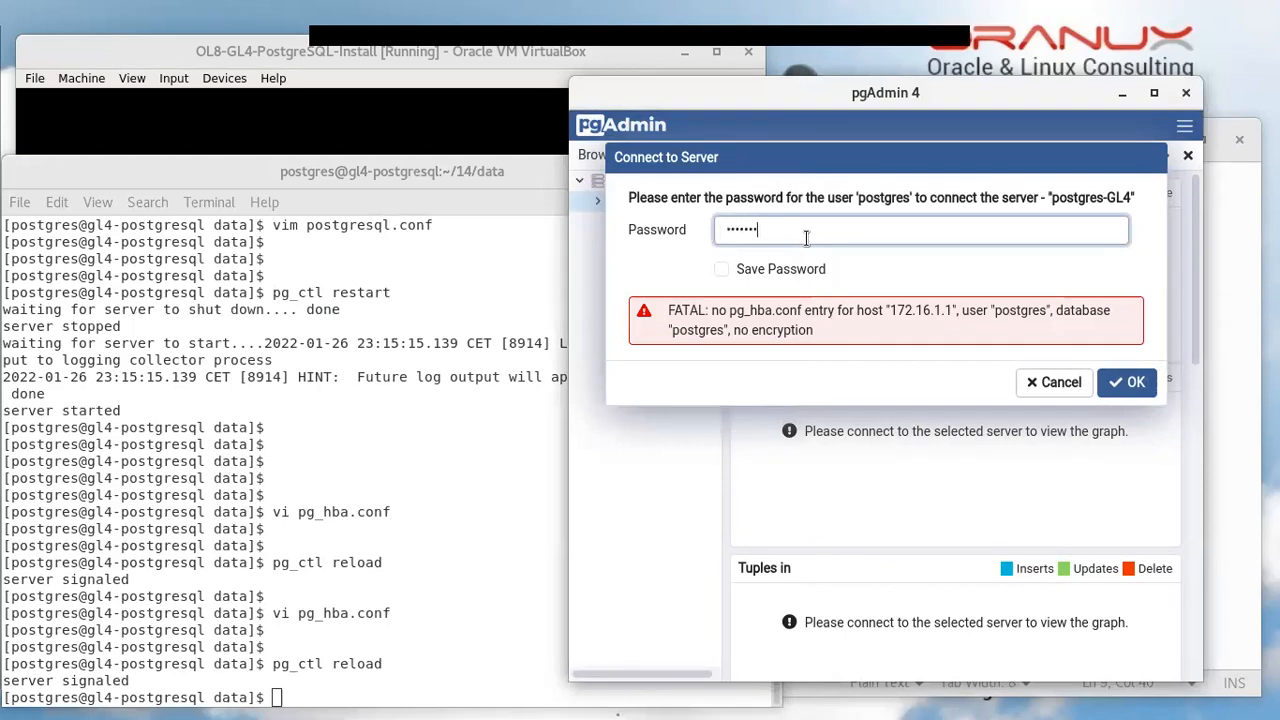
{"action": "left_click", "coordinate": [1140, 382]}
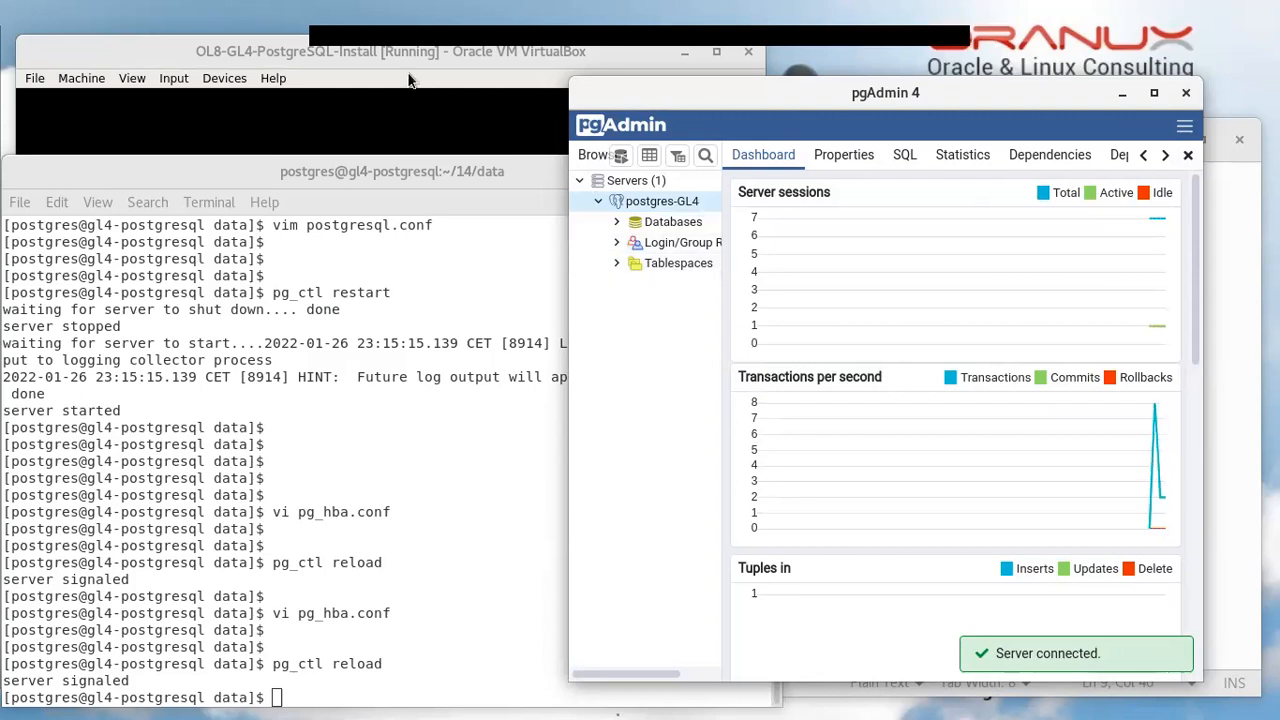
{"action": "left_click_drag", "start_coordinate": [988, 95], "coordinate": [898, 96]}
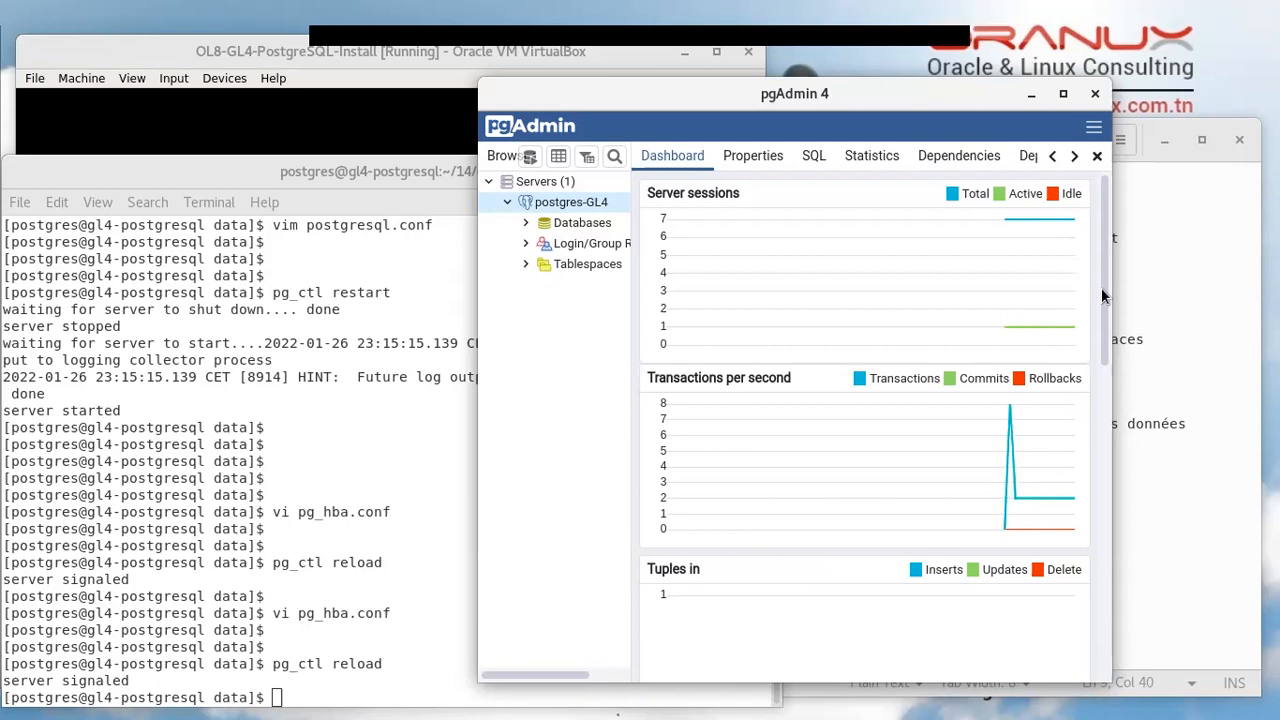
Review the 'Step 2: Configuration du pg_hba.conf' line in the gedit notes, then return to the terminal
{"action": "left_click", "coordinate": [1182, 281]}
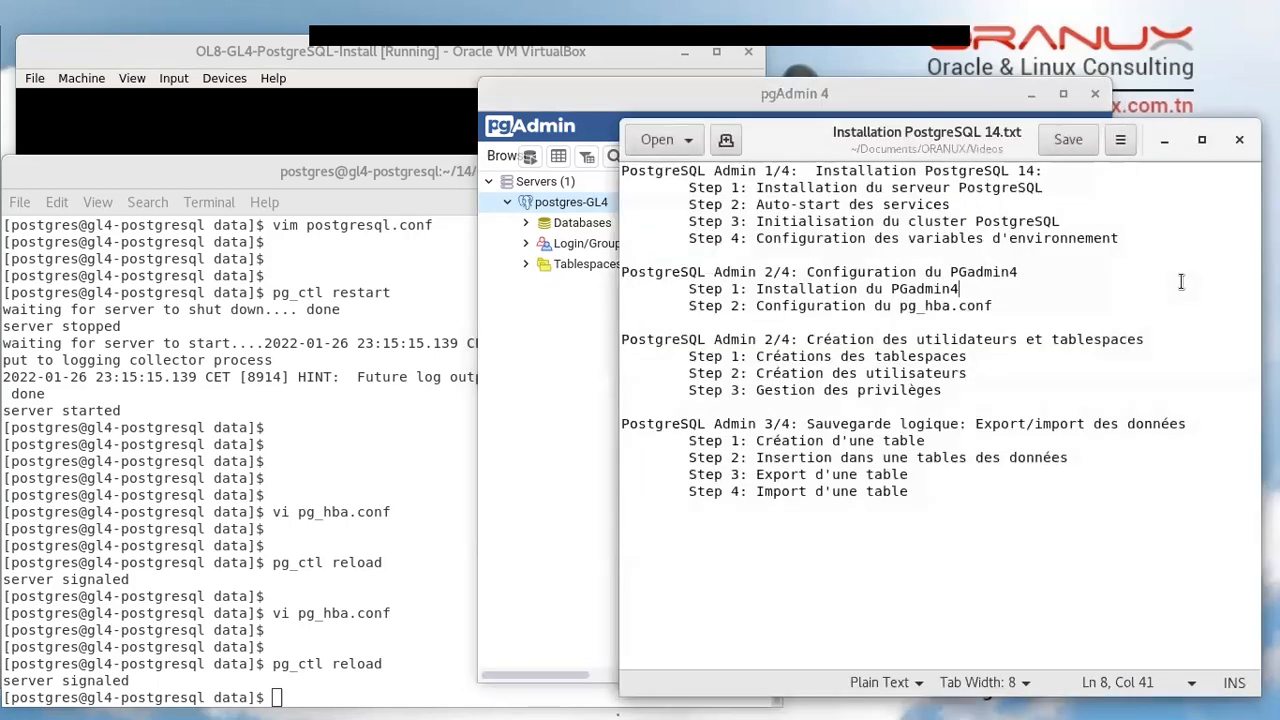
{"action": "triple_click", "coordinate": [820, 306]}
{"action": "left_click", "coordinate": [420, 452]}
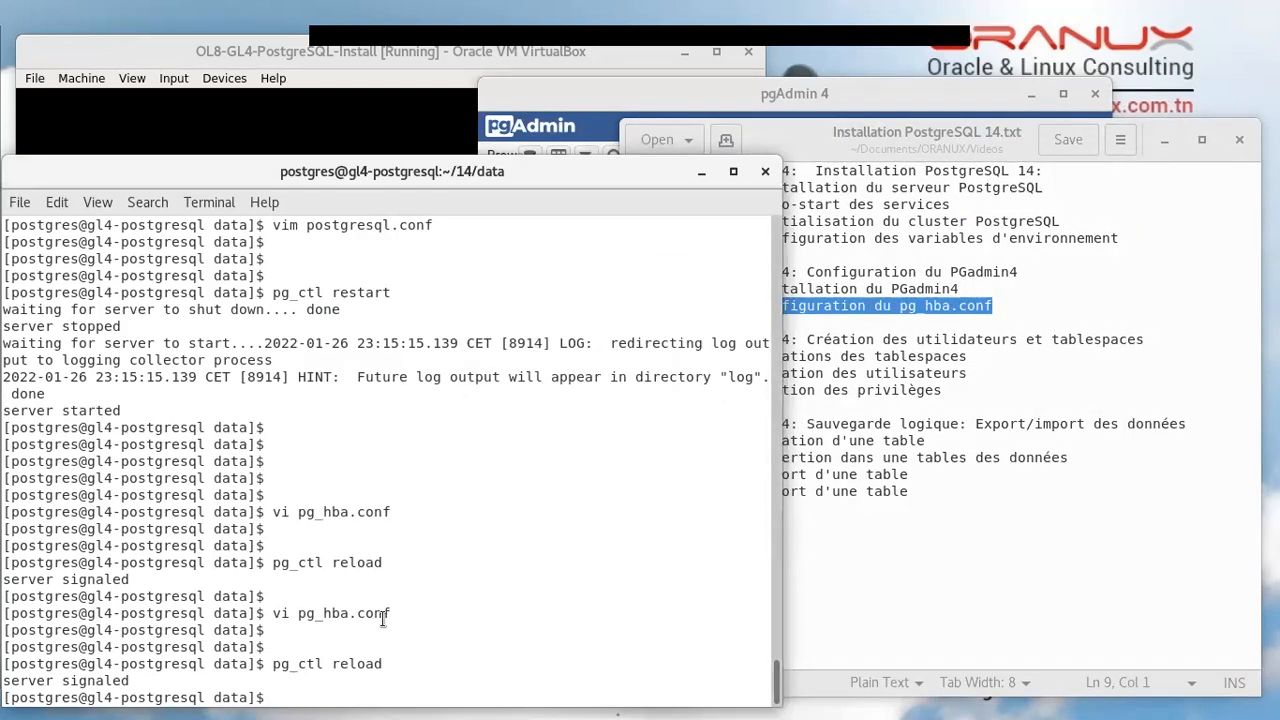
{"action": "double_click", "coordinate": [376, 226]}
{"action": "left_click", "coordinate": [443, 446]}
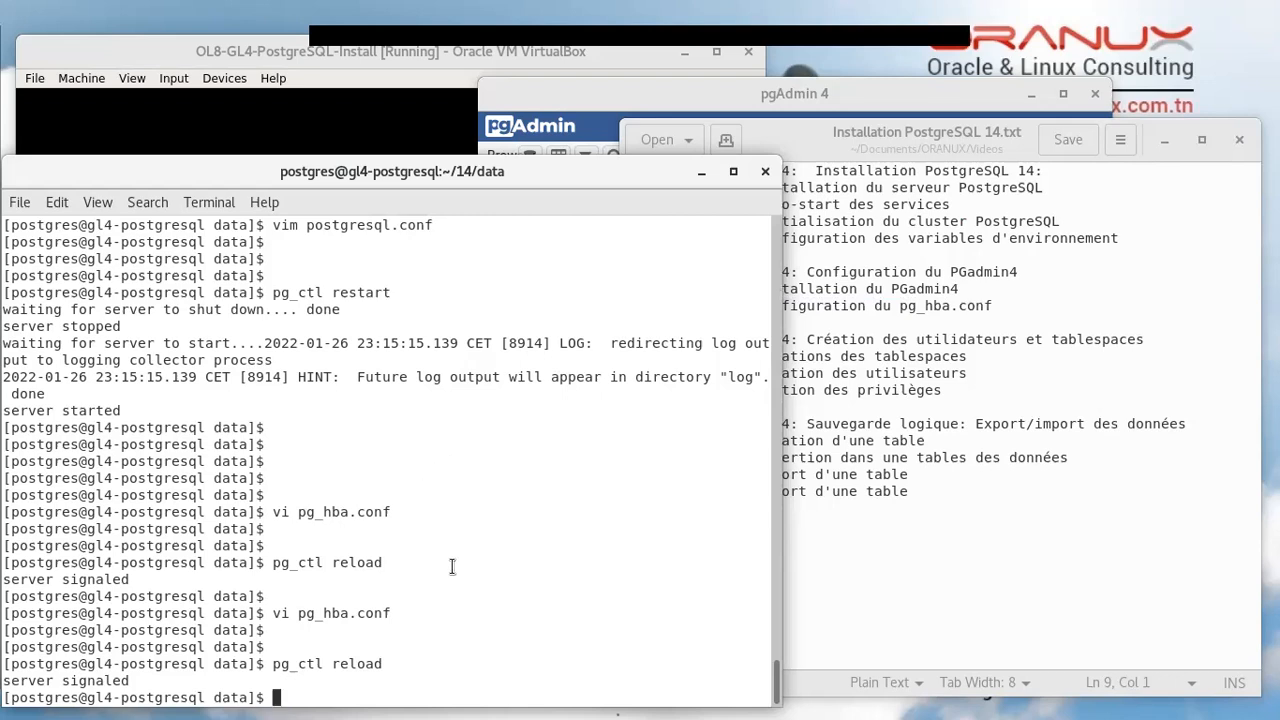
Reopen postgresql.conf in vim, confirm listen_addresses = '*', and exit with :wq
{"action": "key", "text": "Up"}
{"action": "key", "text": "Up"}
{"action": "key", "text": "Up"}
{"action": "key", "text": "Up"}
{"action": "key", "text": "Up"}
{"action": "key", "text": "Up"}
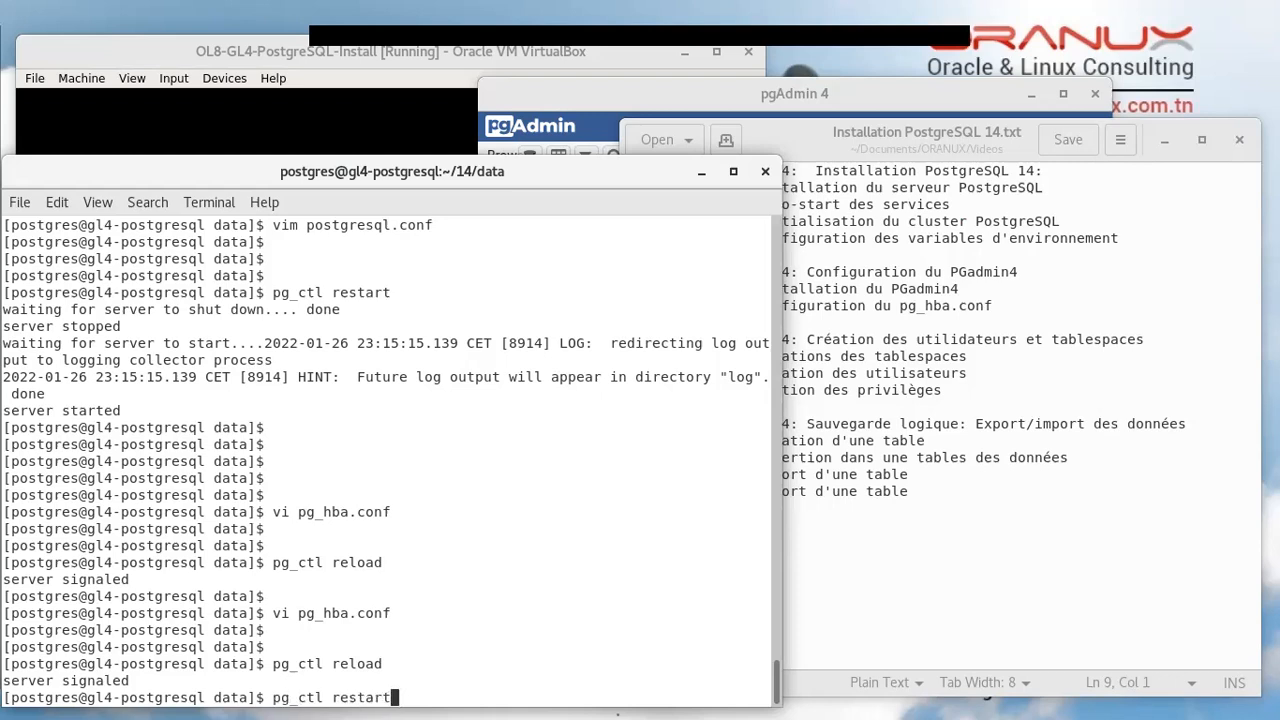
{"action": "key", "text": "Return"}
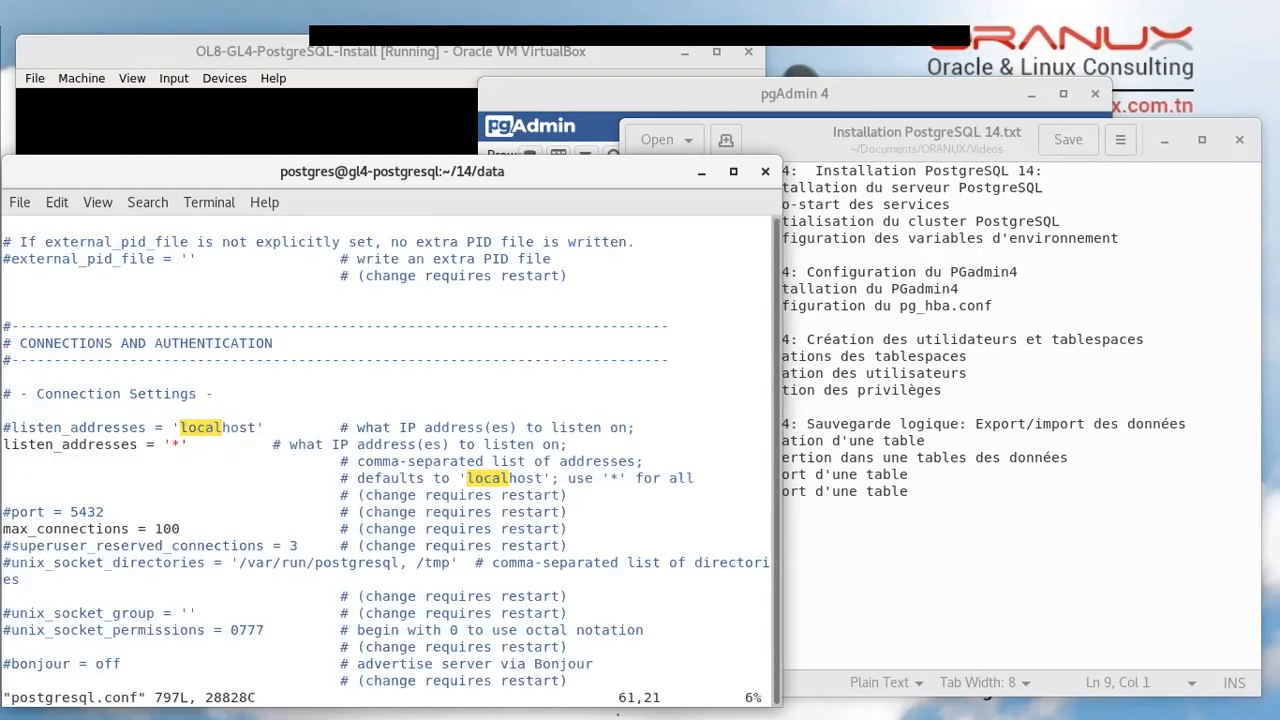
{"action": "double_click", "coordinate": [33, 450]}
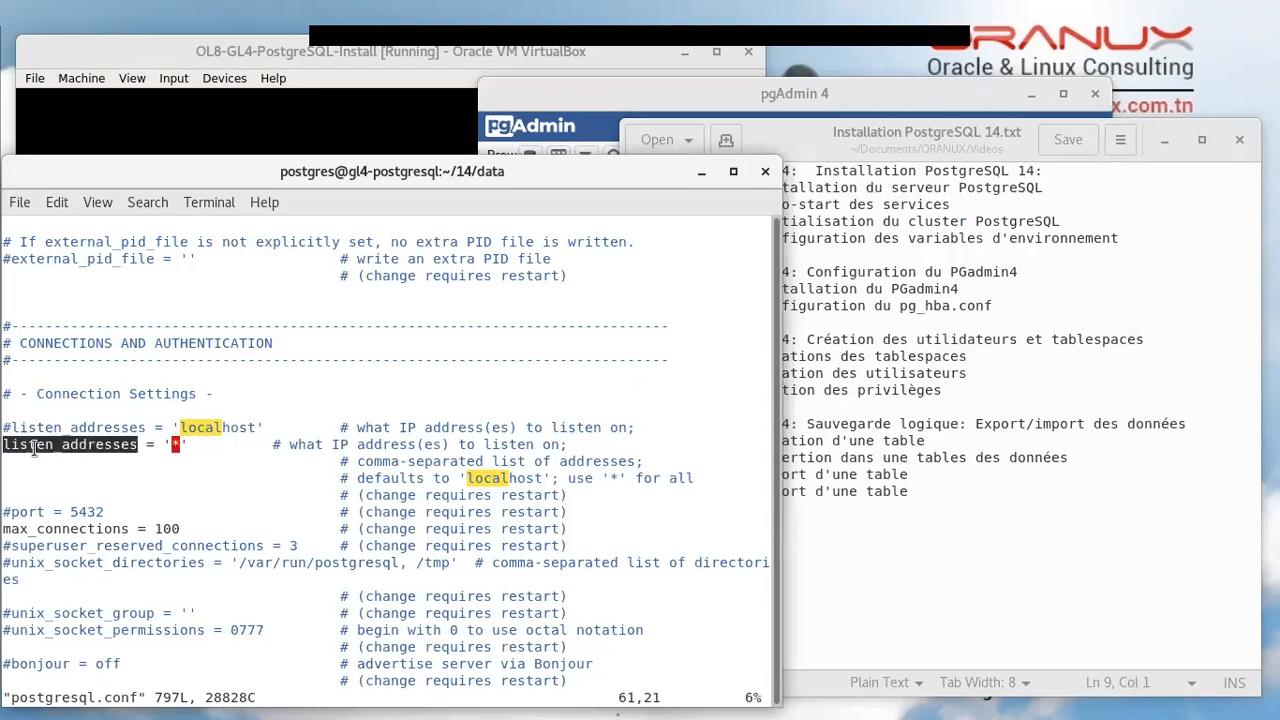
{"action": "left_click", "coordinate": [150, 450]}
{"action": "double_click", "coordinate": [151, 448]}
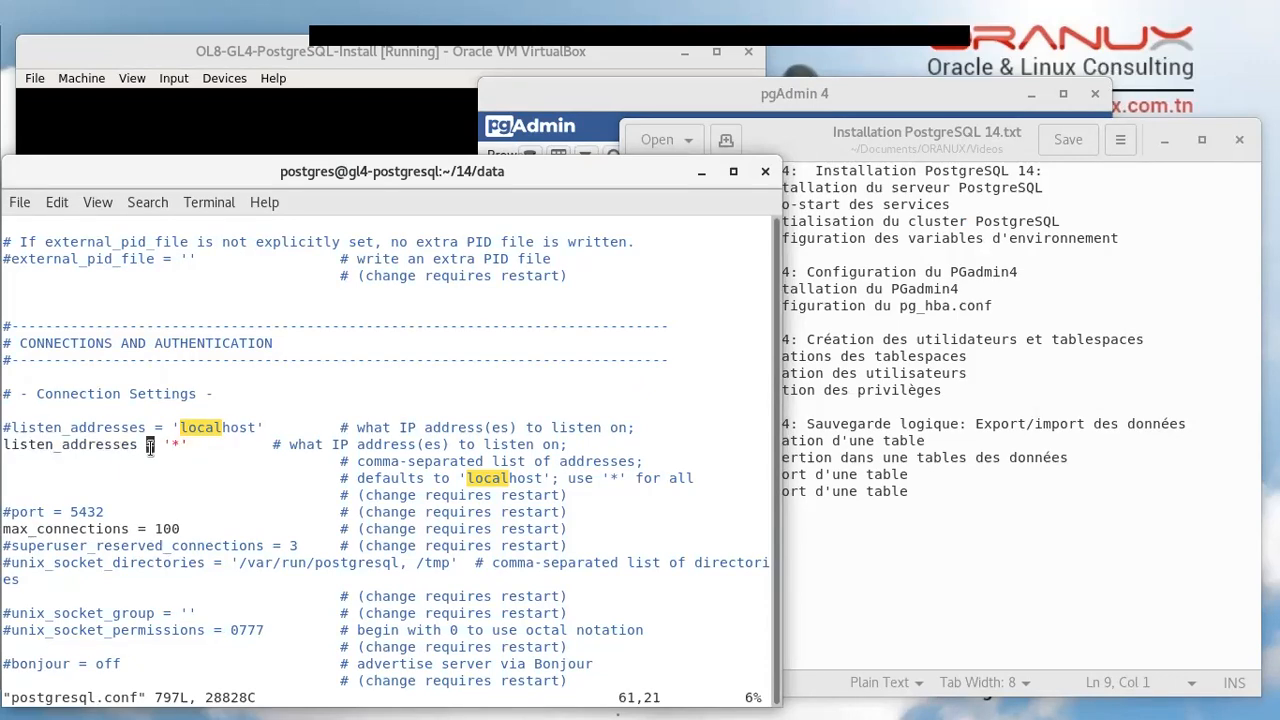
{"action": "left_click", "coordinate": [100, 448]}
{"action": "type", "text": ":wq"}
{"action": "key", "text": "Return"}
{"action": "key", "text": "Return"}
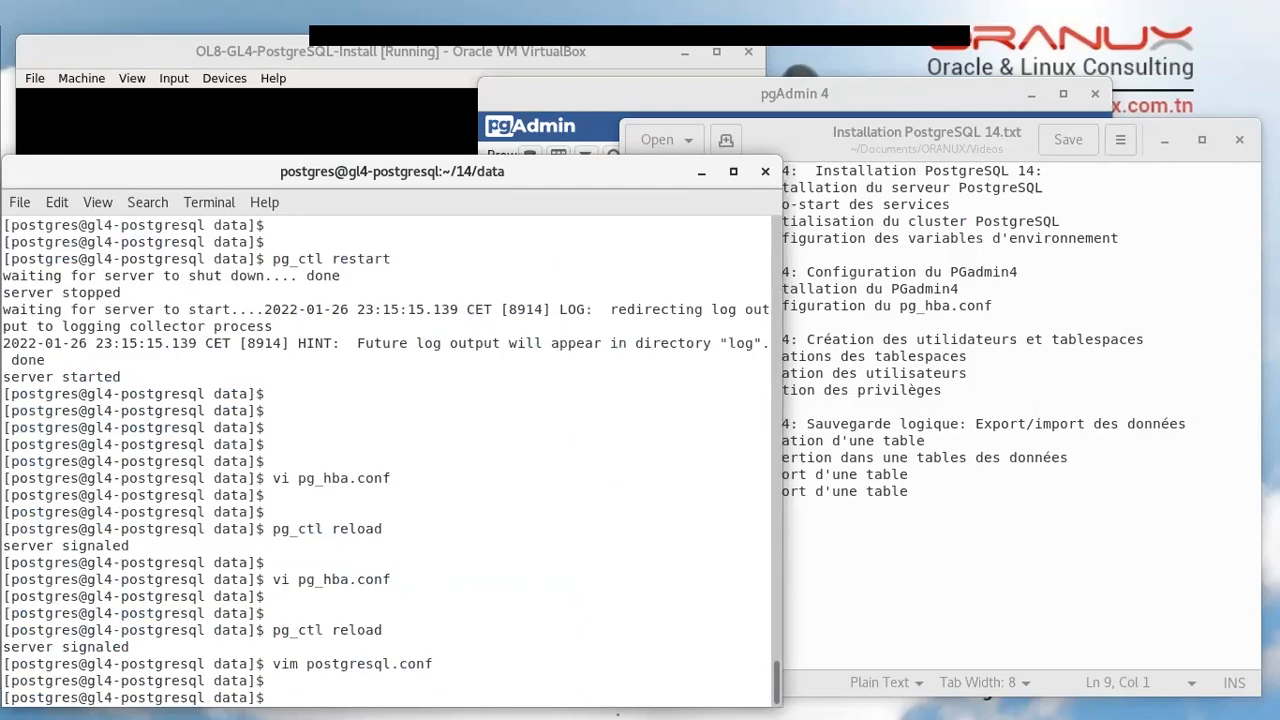
Open pg_hba.conf in vim, check the 172.16.1.0/24 host rule, then bring the gedit notes forward
{"action": "double_click", "coordinate": [324, 580]}
{"action": "key", "text": "ctrl+c"}
{"action": "type", "text": "vim"}
{"action": "middle_click", "coordinate": [422, 547]}
{"action": "key", "text": "Return"}
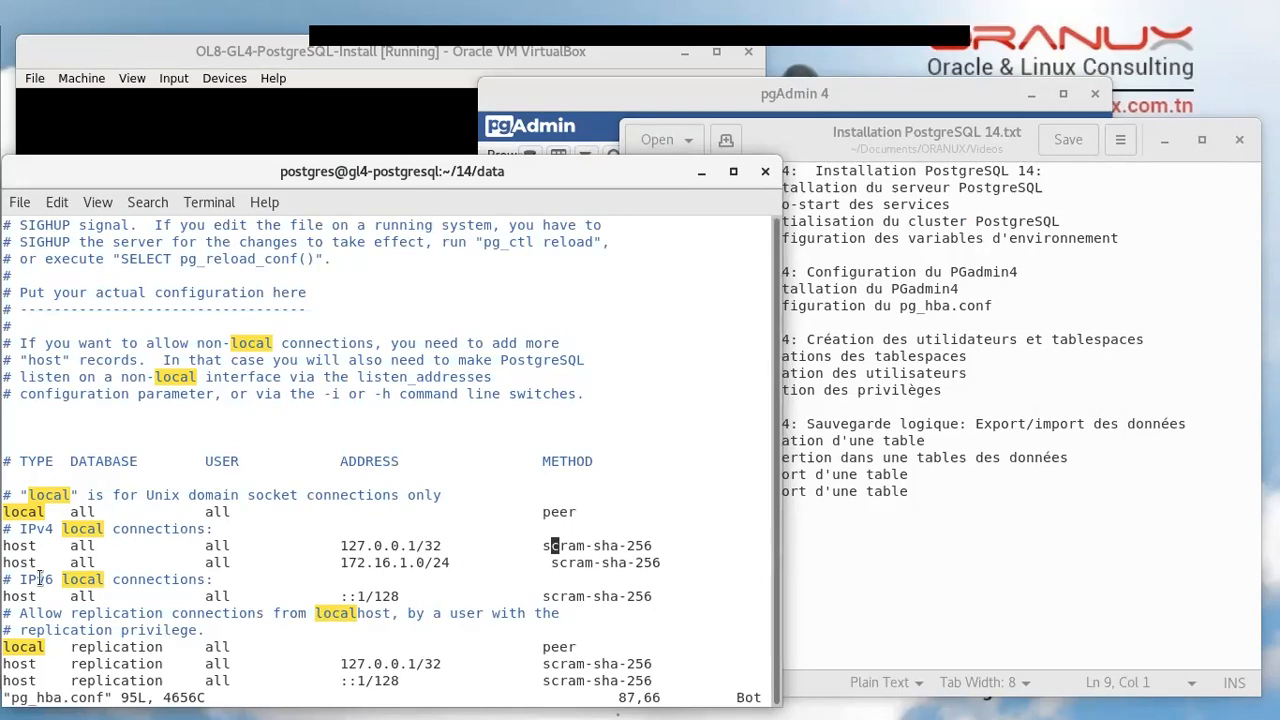
{"action": "triple_click", "coordinate": [82, 562]}
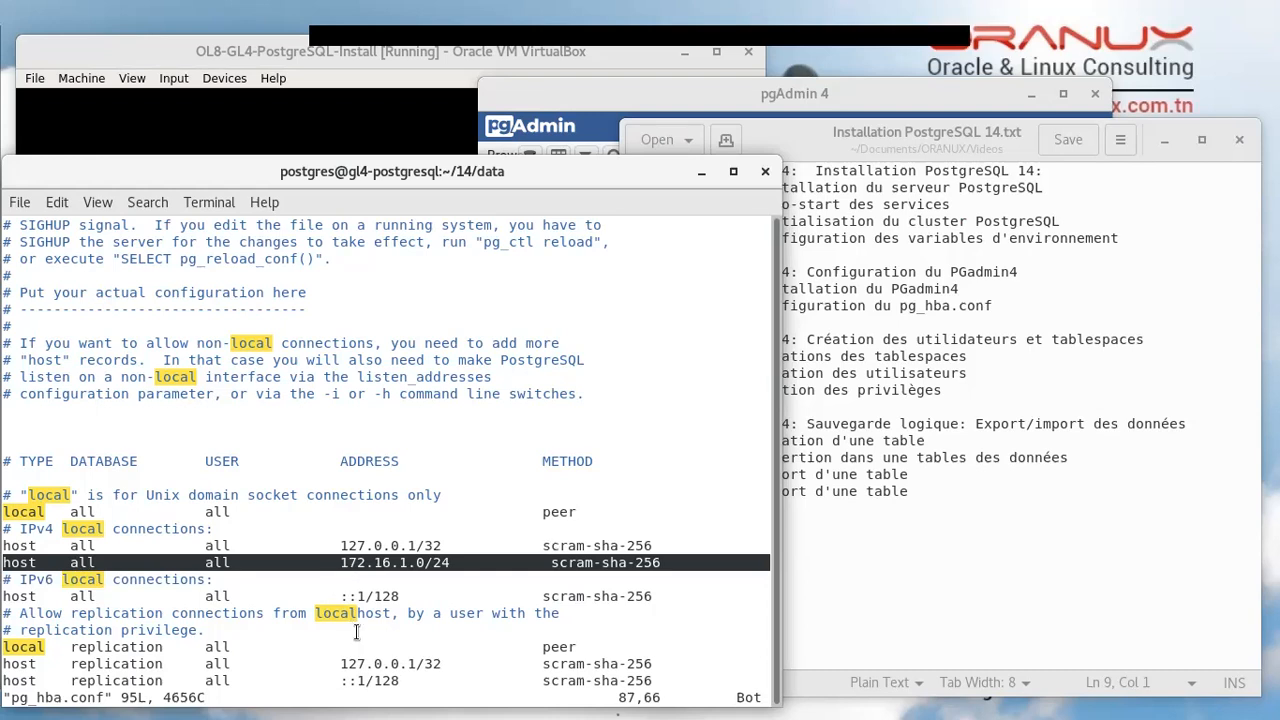
{"action": "double_click", "coordinate": [390, 565]}
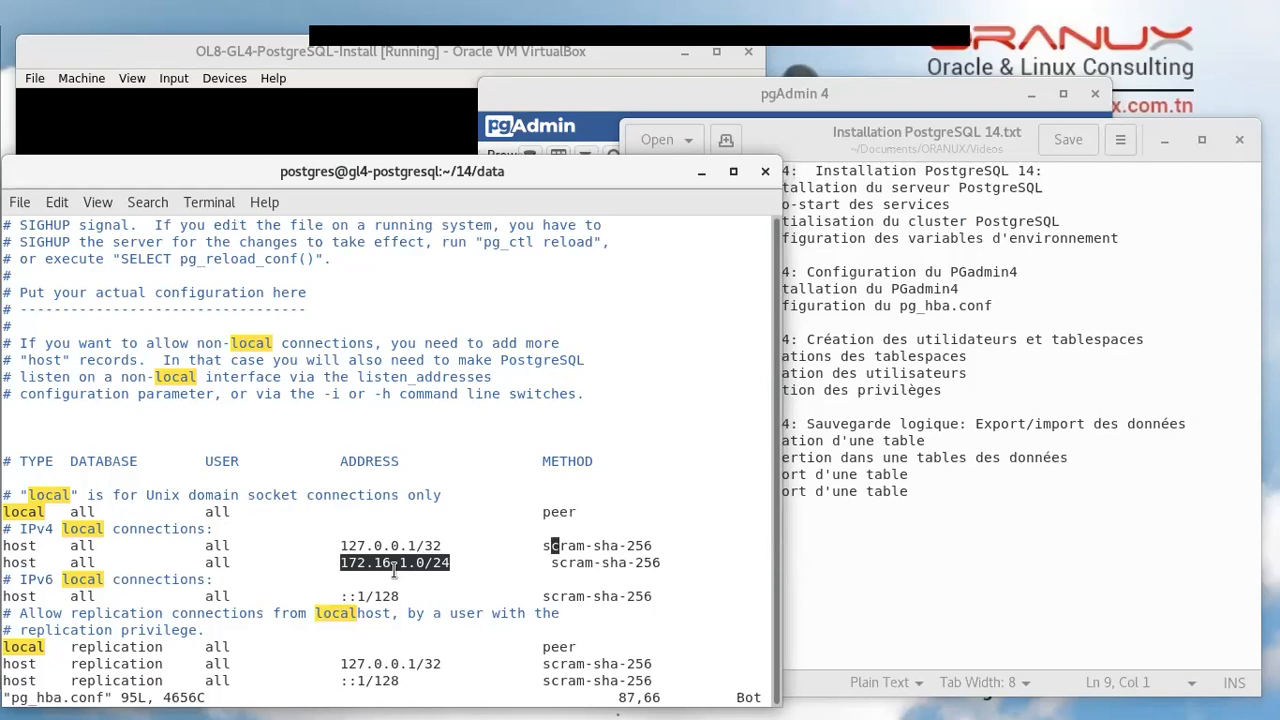
{"action": "left_click", "coordinate": [382, 567]}
{"action": "left_click", "coordinate": [962, 512]}
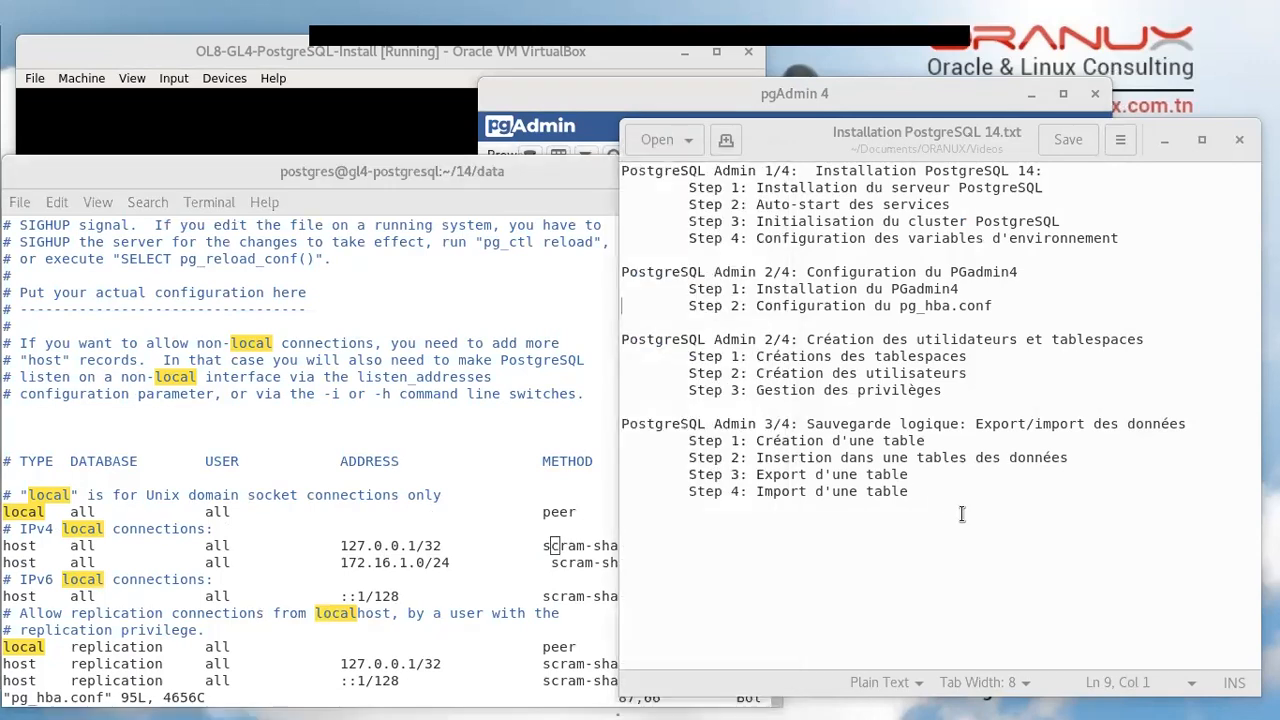